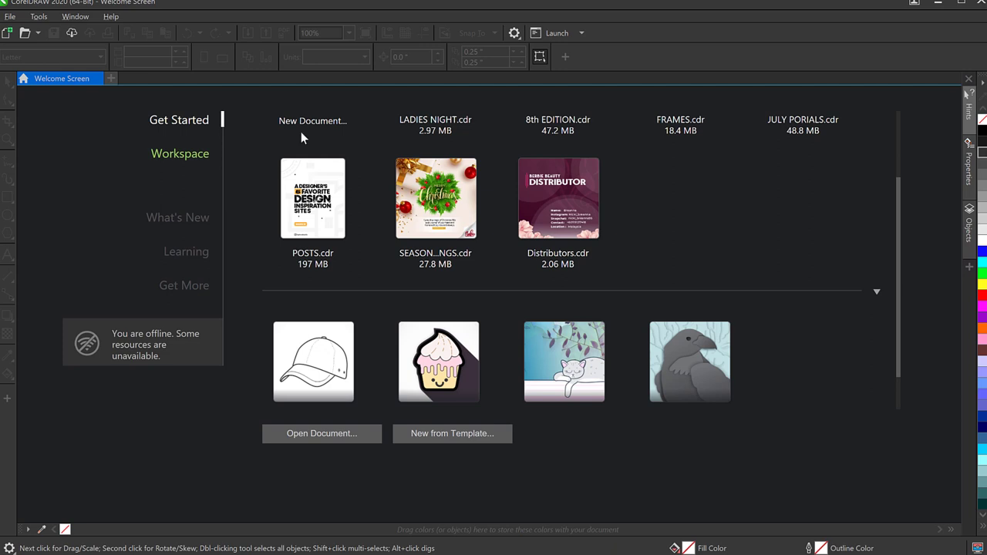
Create a new RGB document named CLUB FLYER, 5 by 5 inches at 300 dpi.
left_click(14, 17)
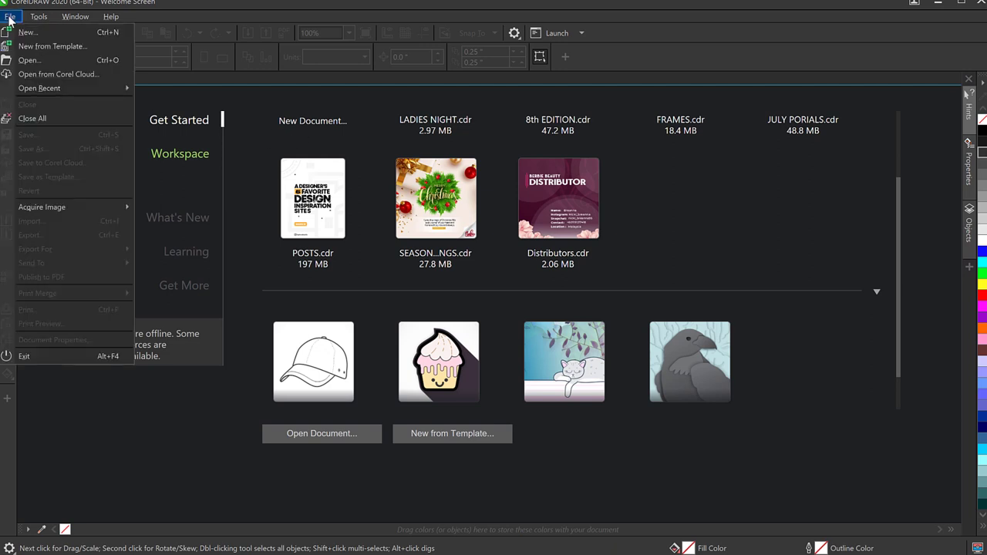
left_click(26, 34)
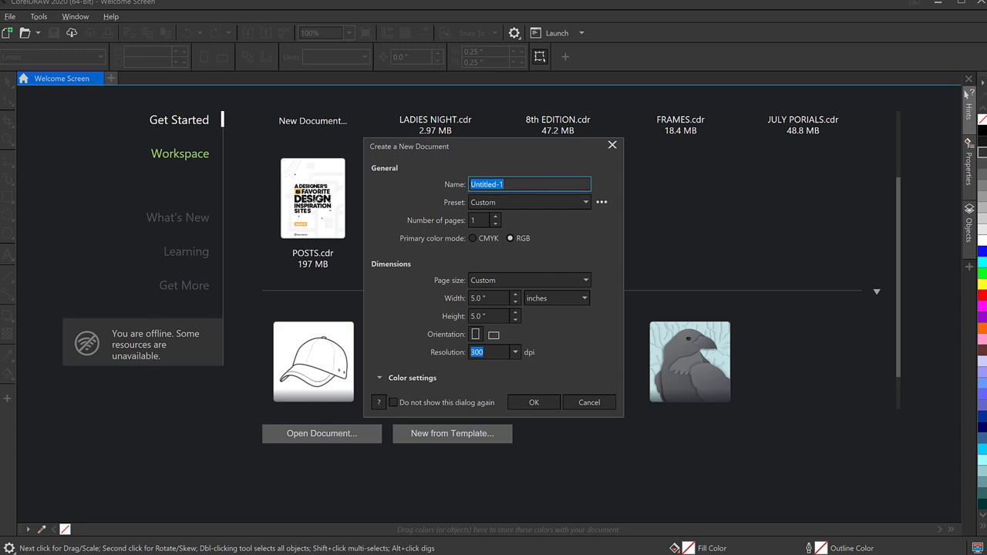
type("c")
left_click(533, 402)
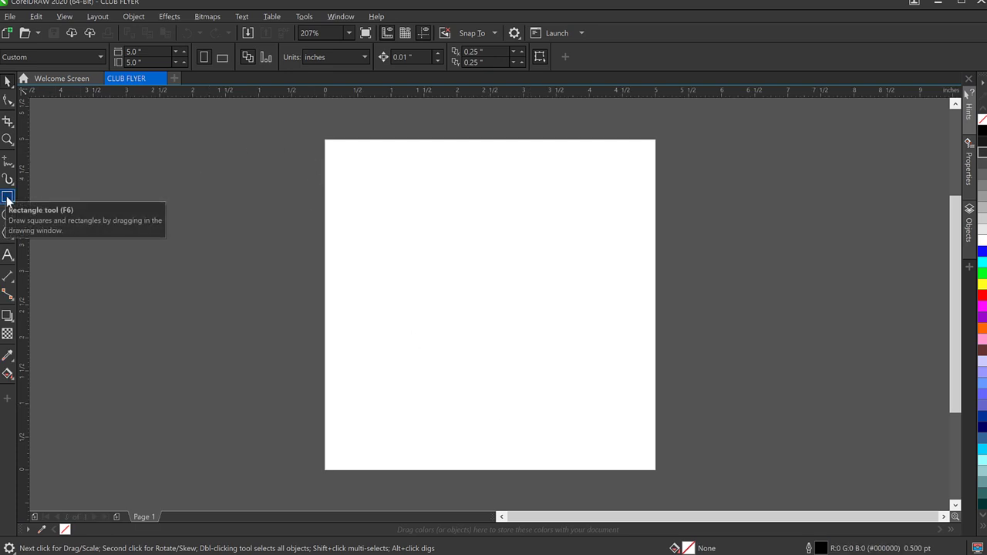
Add a page-sized rectangle as the background, fill it white and remove its outline.
double_click(7, 198)
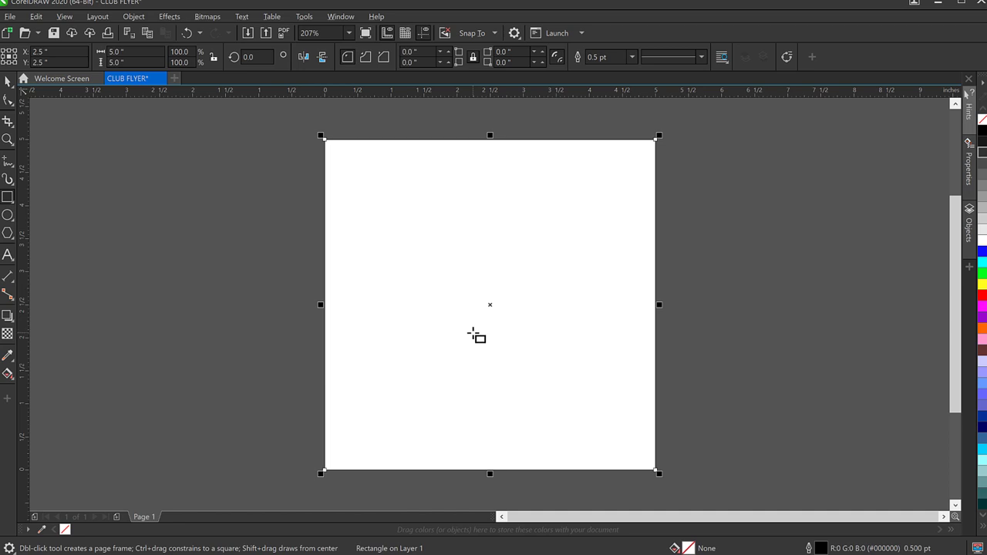
scroll(474, 334, "up", 1)
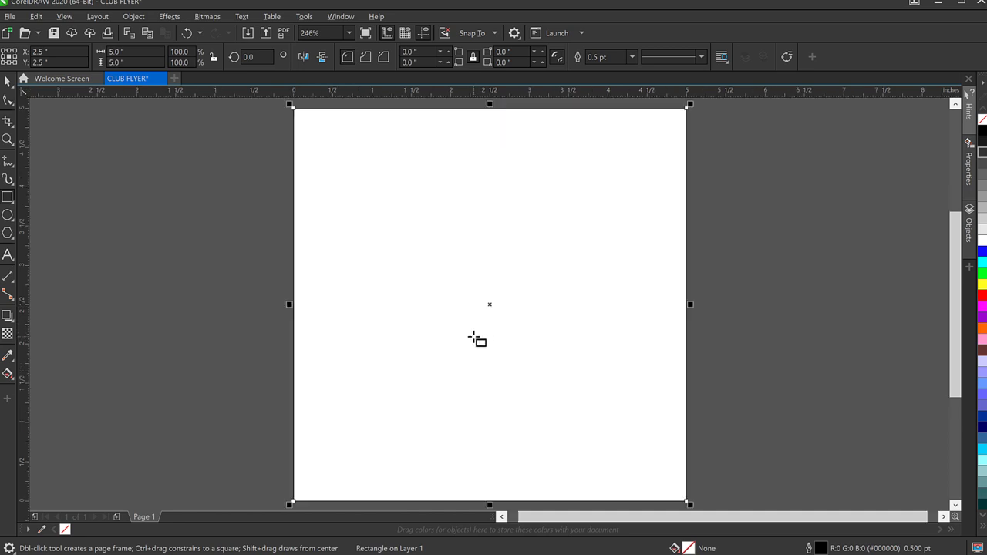
key("space")
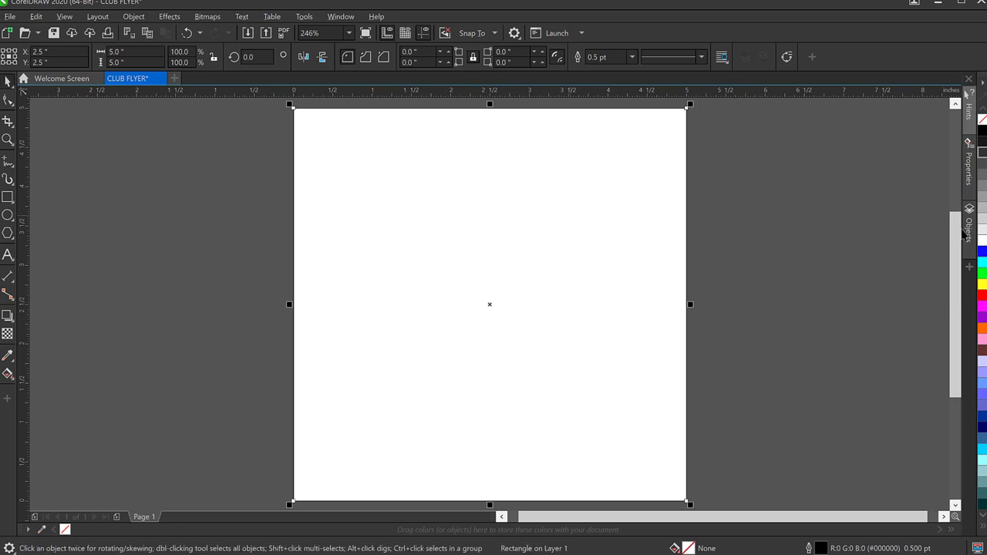
left_click(984, 240)
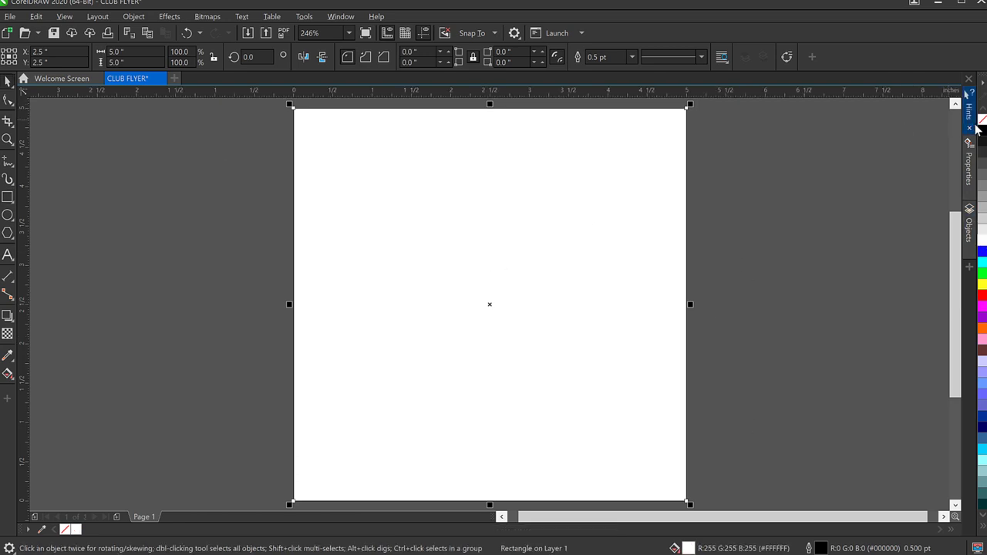
scroll(586, 103, "up", 7)
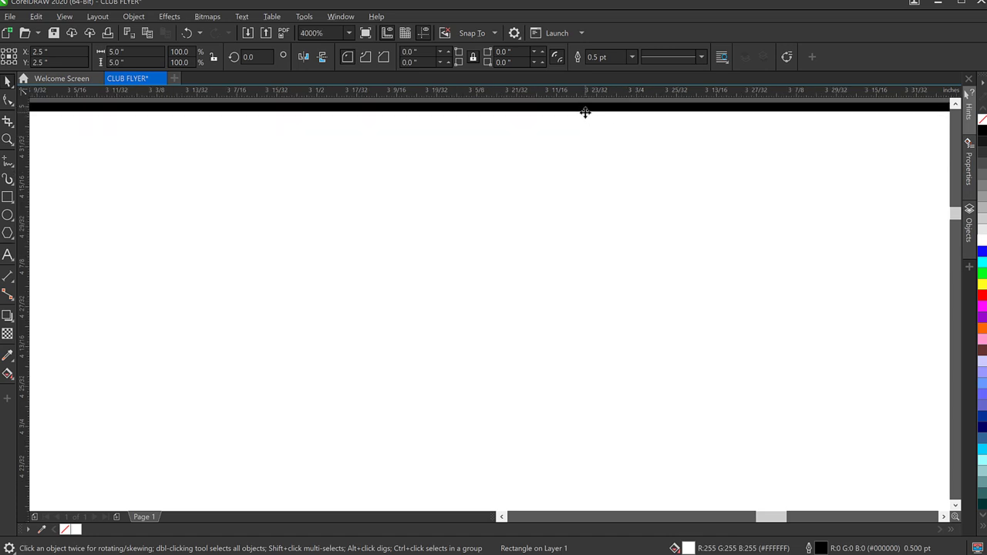
scroll(585, 114, "down", 7)
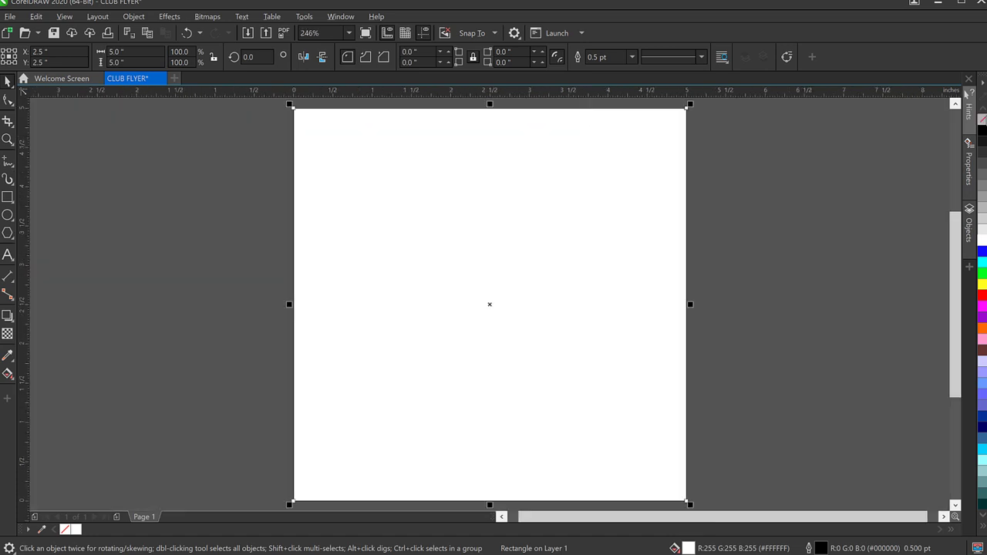
right_click(982, 119)
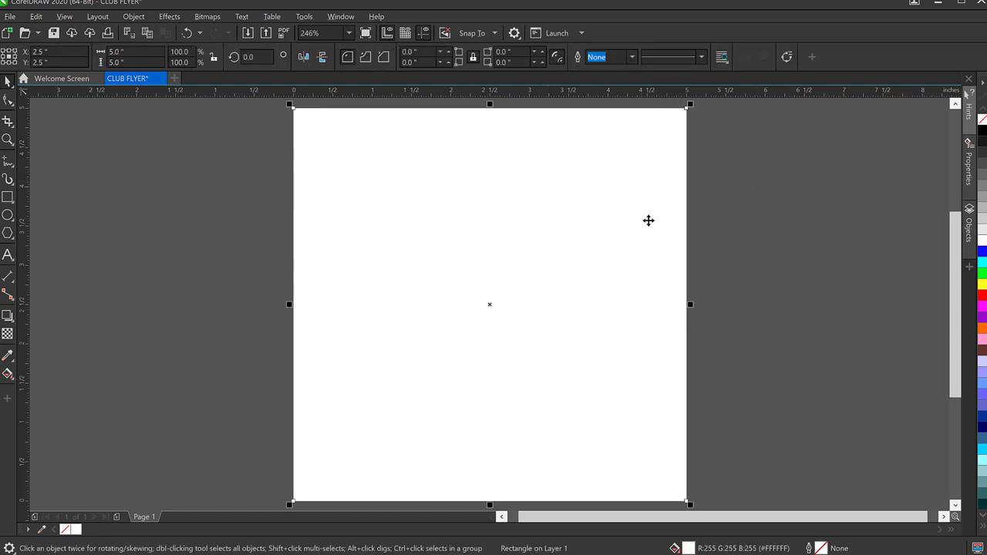
Draw a second rectangle about 2.9 by 2.7 inches inside the page, toward its upper-left area.
left_click(6, 198)
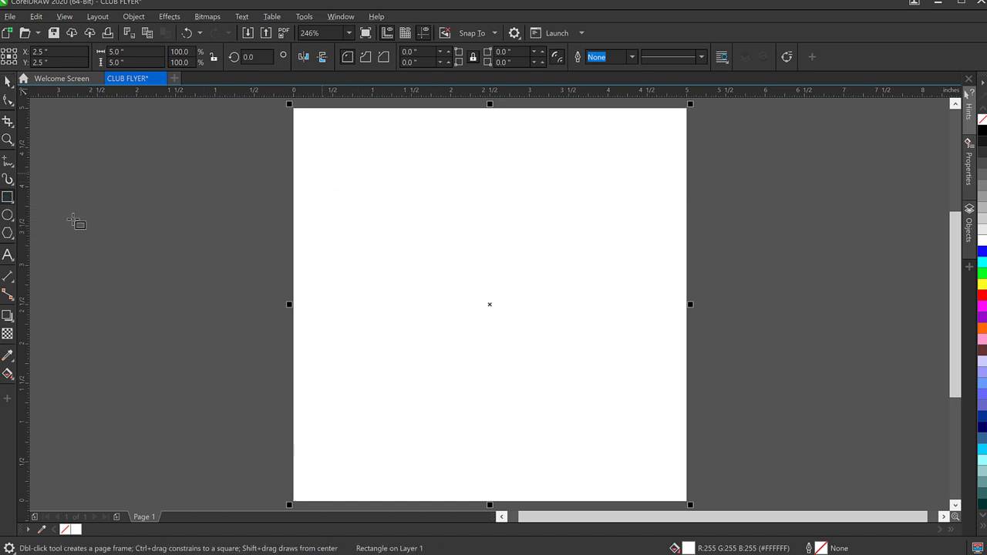
left_click_drag(326, 175, 554, 389)
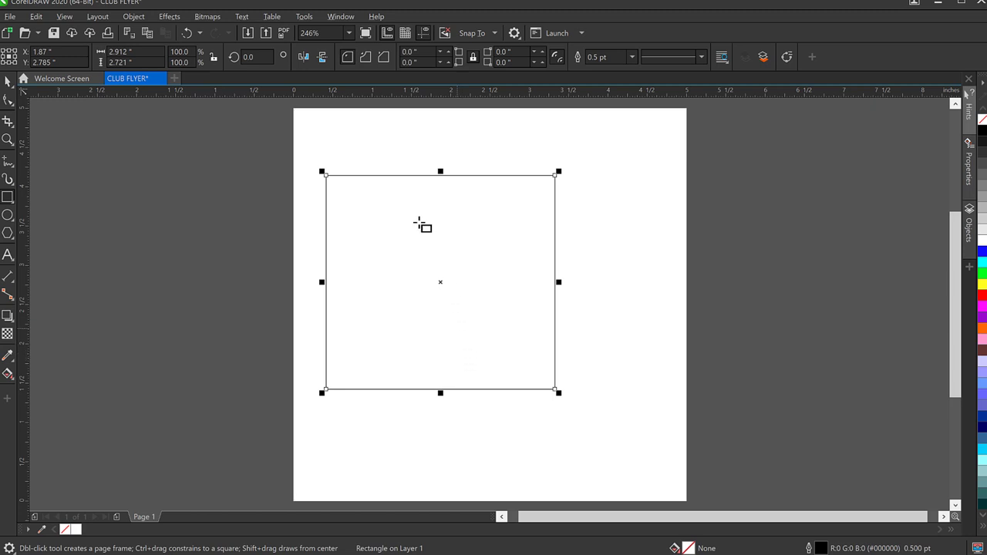
key("space")
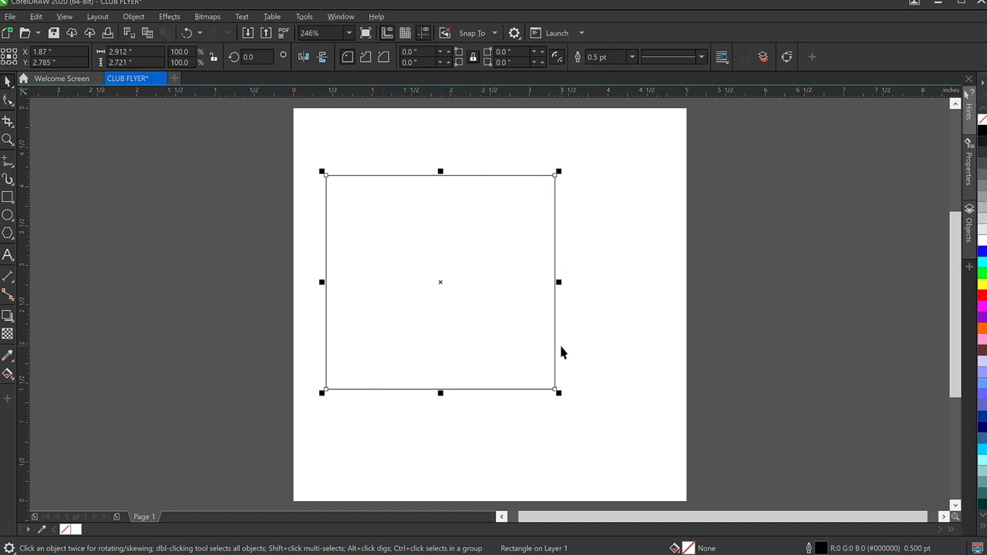
left_click_drag(462, 248, 306, 256)
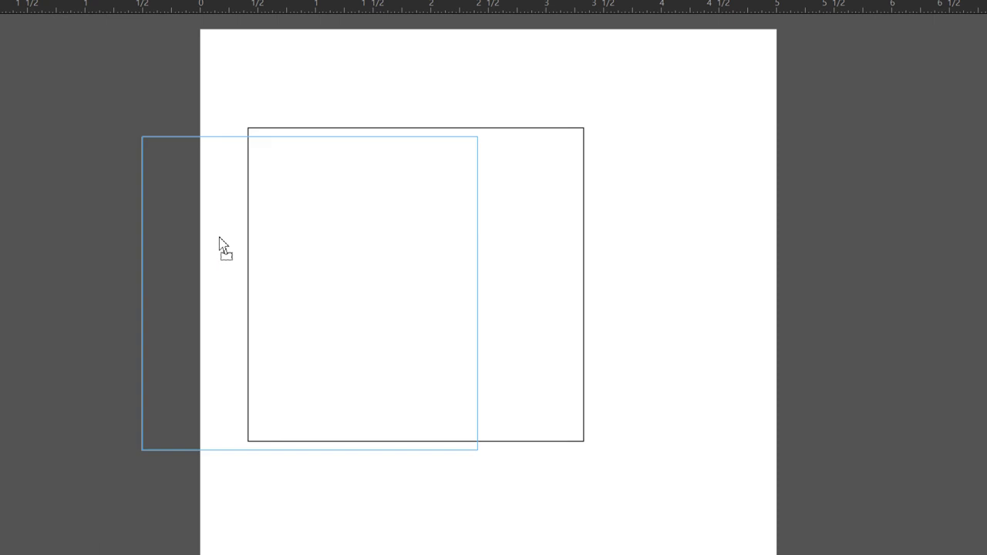
left_click_drag(220, 247, 75, 228)
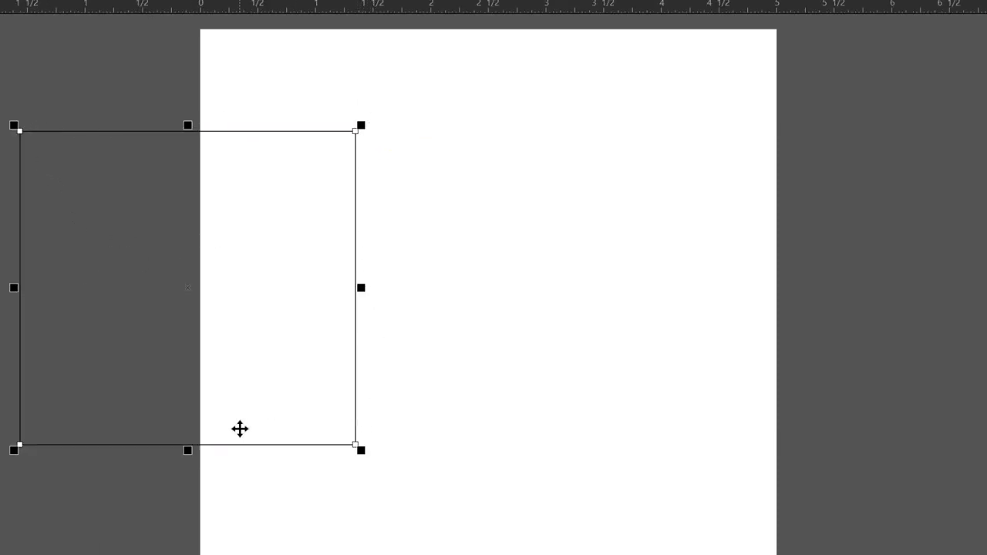
key("ctrl+z")
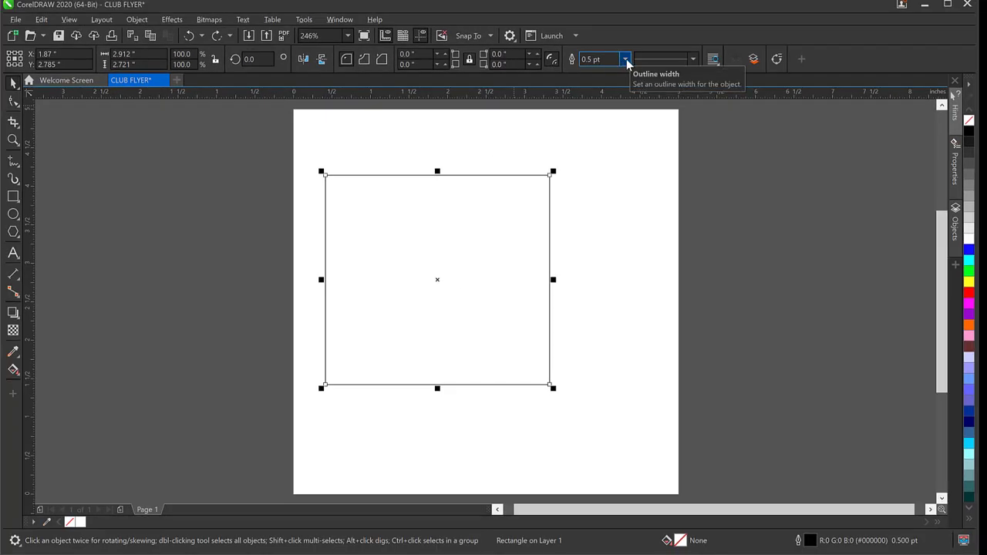
Shift the inner rectangle slightly right and down on the page and set its outline width to 12 pt.
left_click(626, 62)
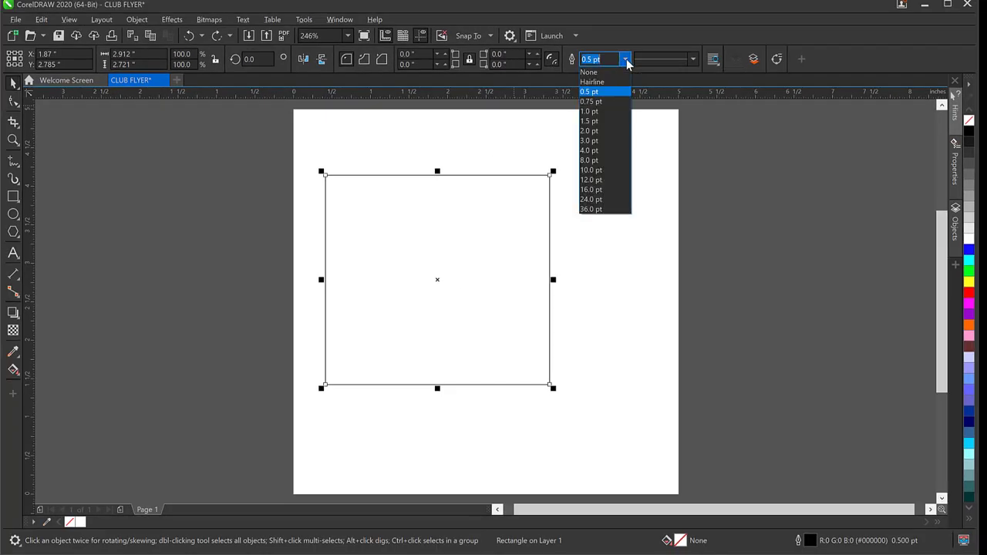
left_click(600, 171)
left_click_drag(498, 174, 505, 184)
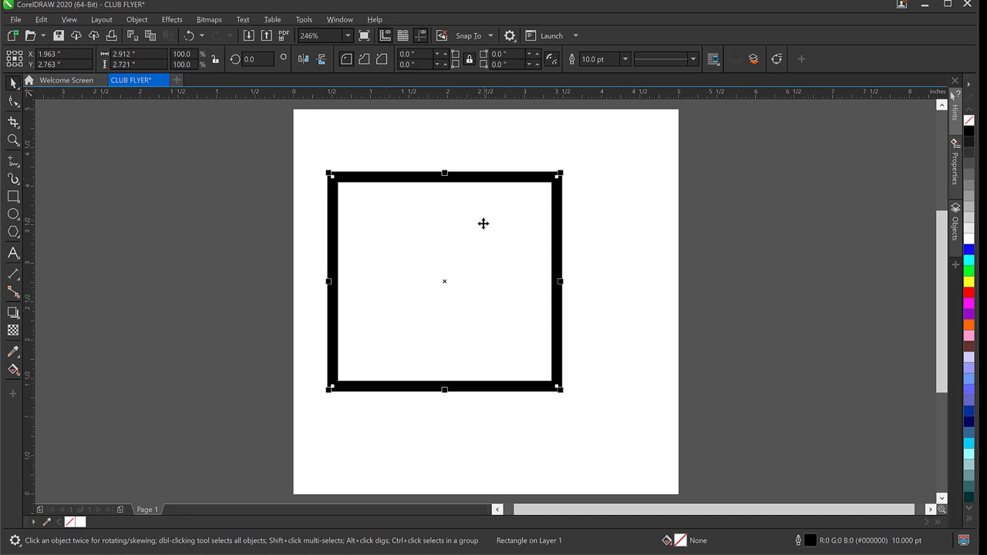
left_click(590, 60)
type("12")
key("Return")
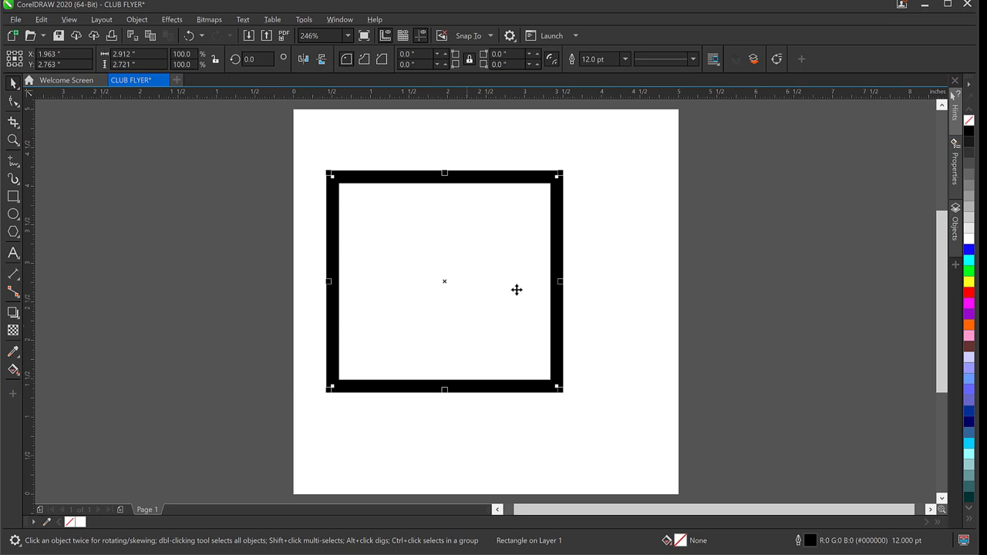
Convert the inner rectangle's thick outline to an object.
left_click(128, 24)
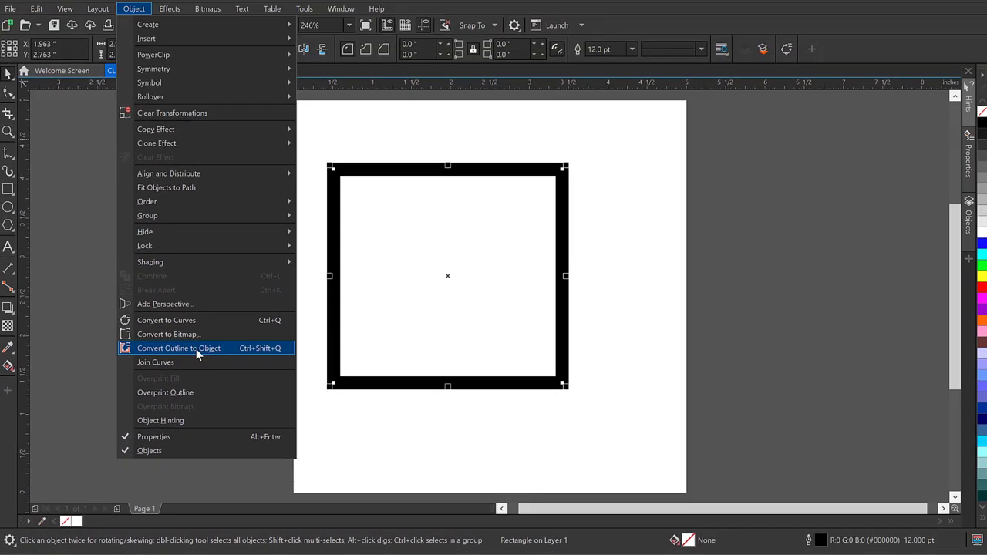
left_click(196, 349)
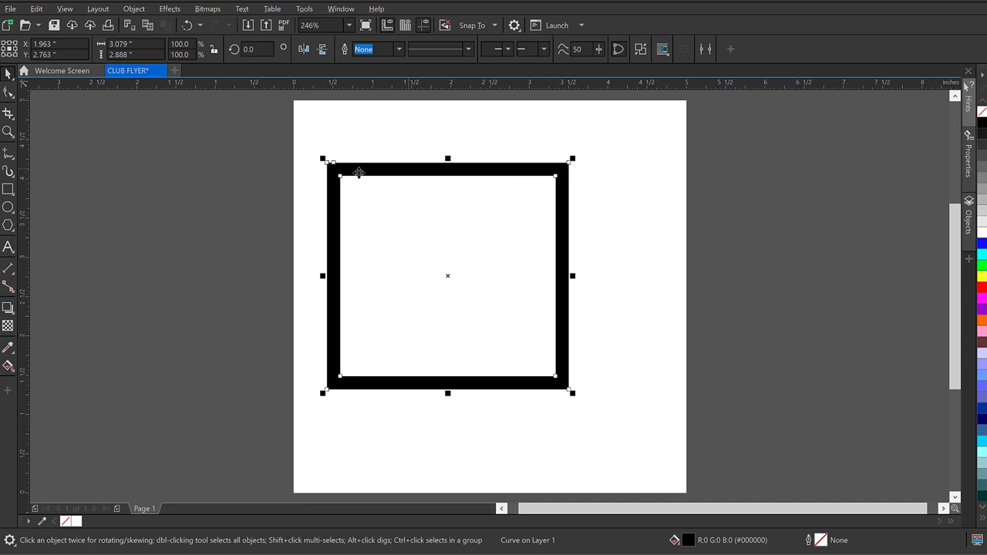
scroll(335, 166, "up", 2)
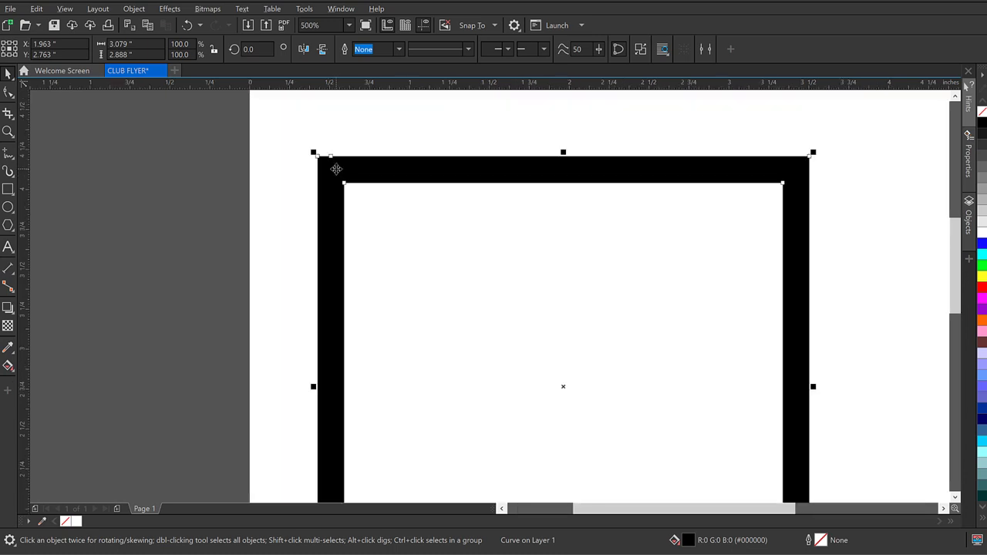
scroll(336, 169, "down", 2)
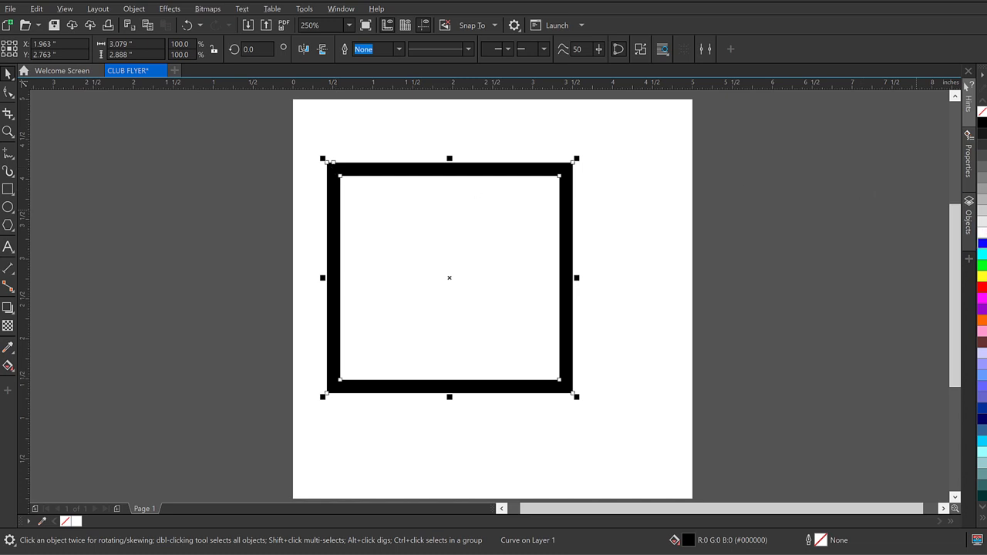
Try blue, cyan, green and red fills on the converted frame and return its fill to black.
left_click(981, 243)
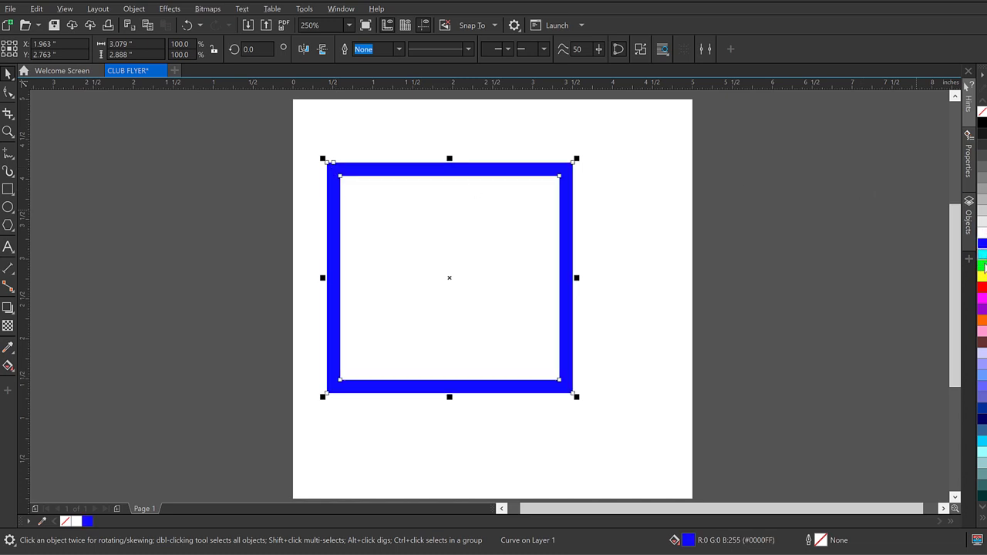
left_click(982, 254)
left_click(982, 265)
left_click(982, 286)
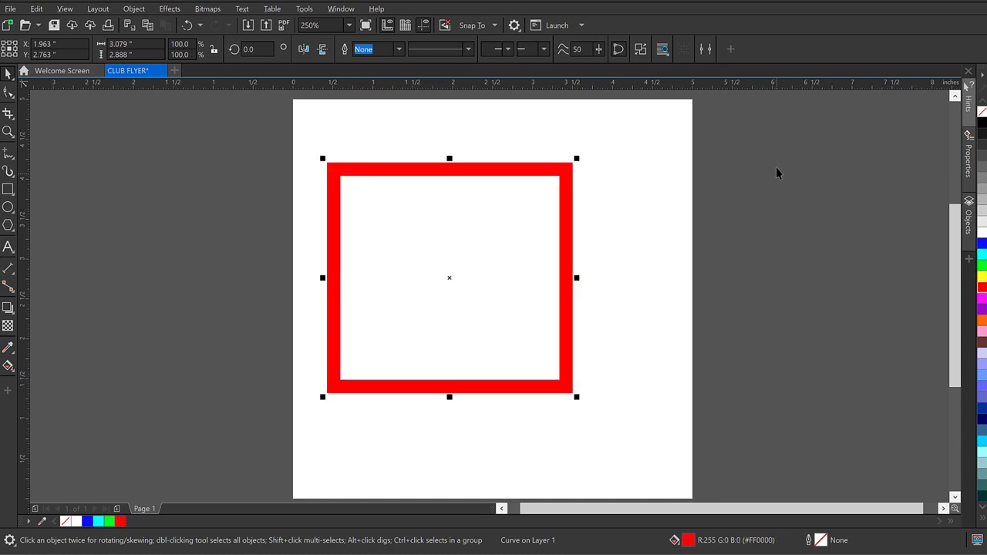
left_click(661, 264)
left_click(469, 172)
scroll(472, 170, "down", 1)
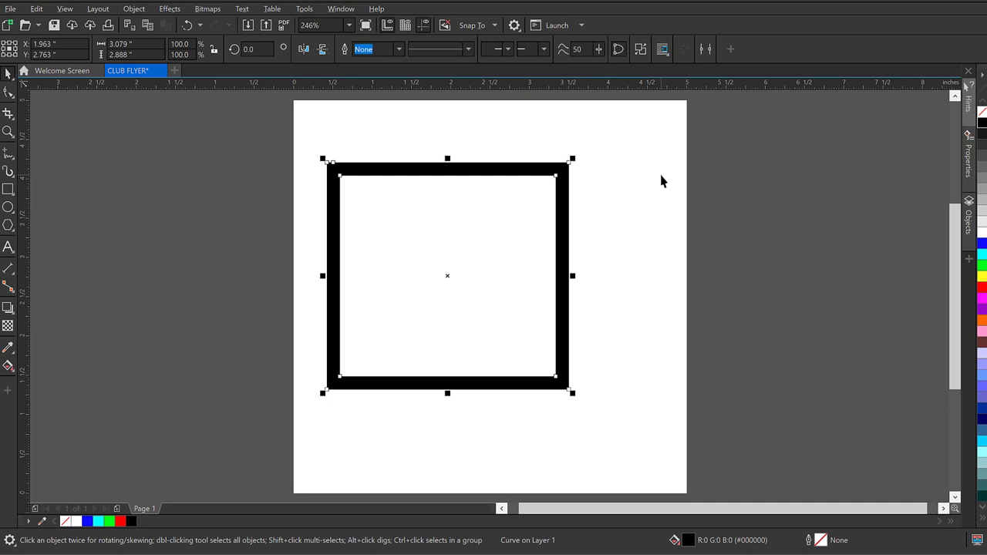
Add artistic text reading LADIES NIGHT on two lines in the upper-left area inside the frame.
left_click(7, 247)
left_click(367, 206)
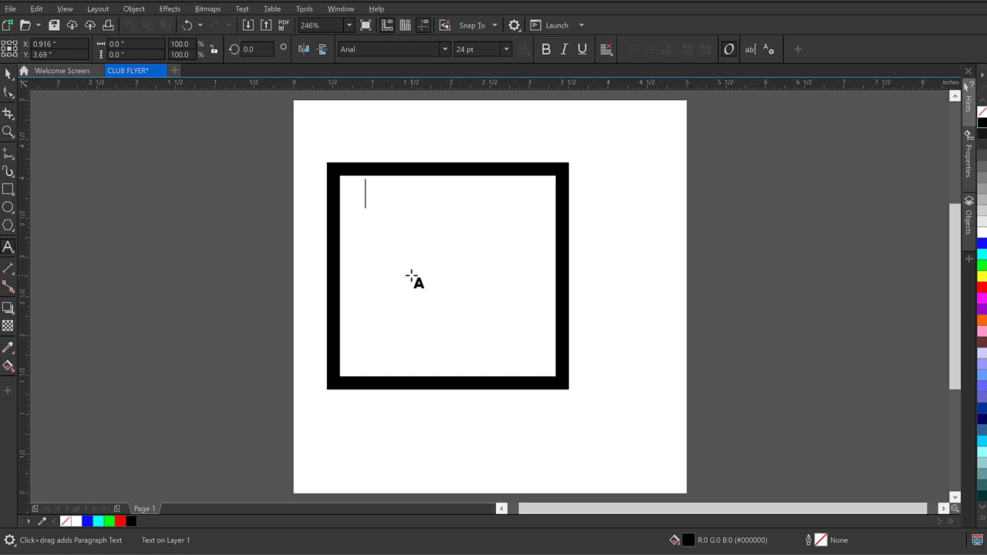
type("LADIES")
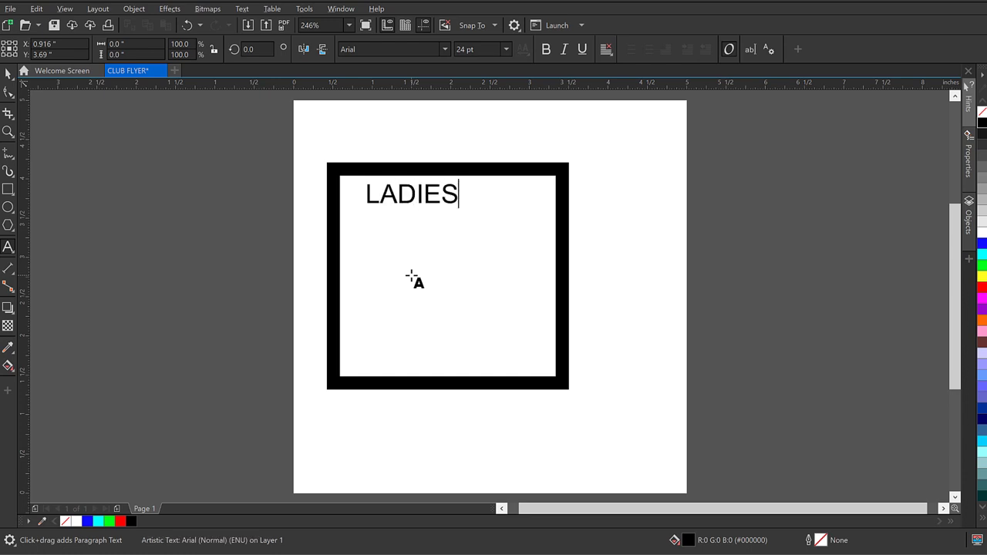
key("Return")
type("NIGHT")
key("ctrl+space")
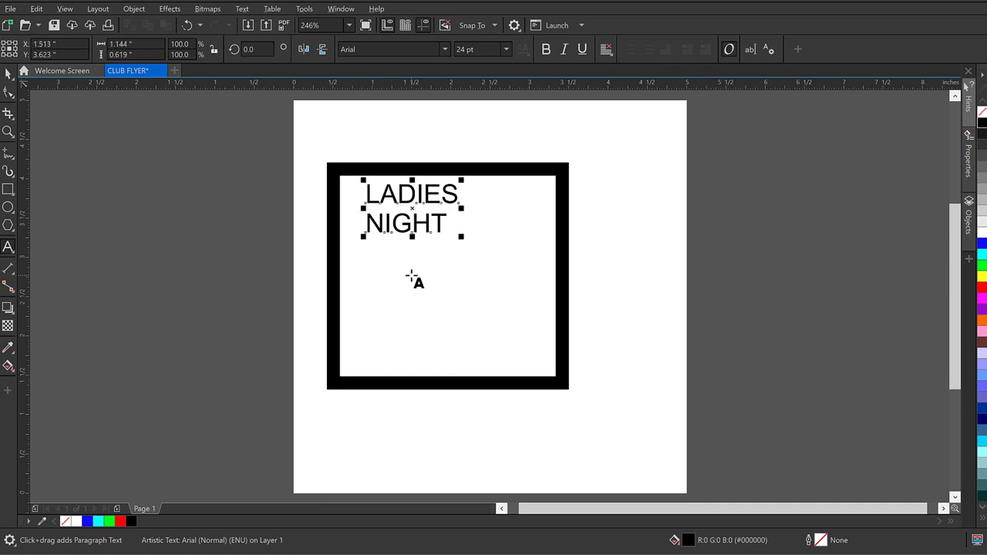
Set the font of the LADIES NIGHT text to Bebas.
left_click(365, 47)
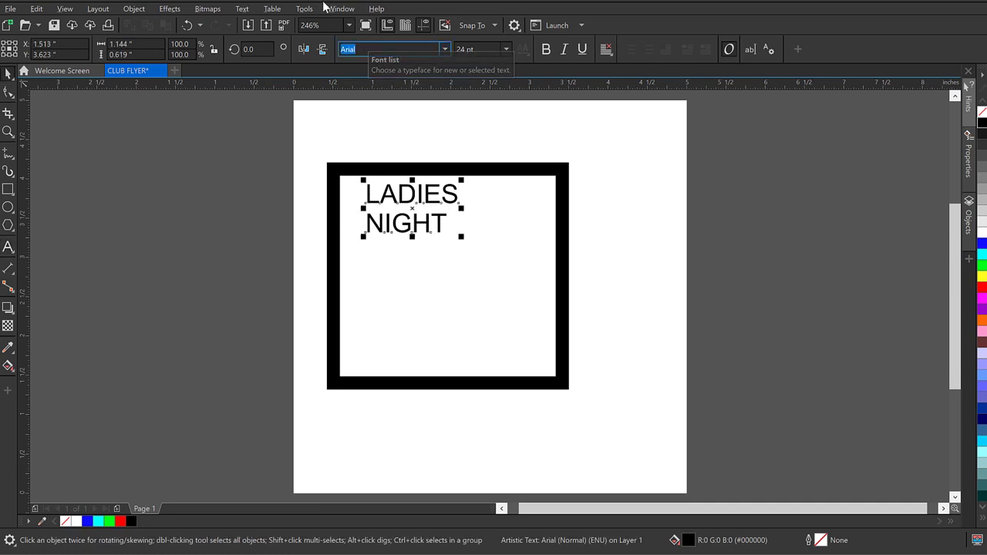
type("Bebas")
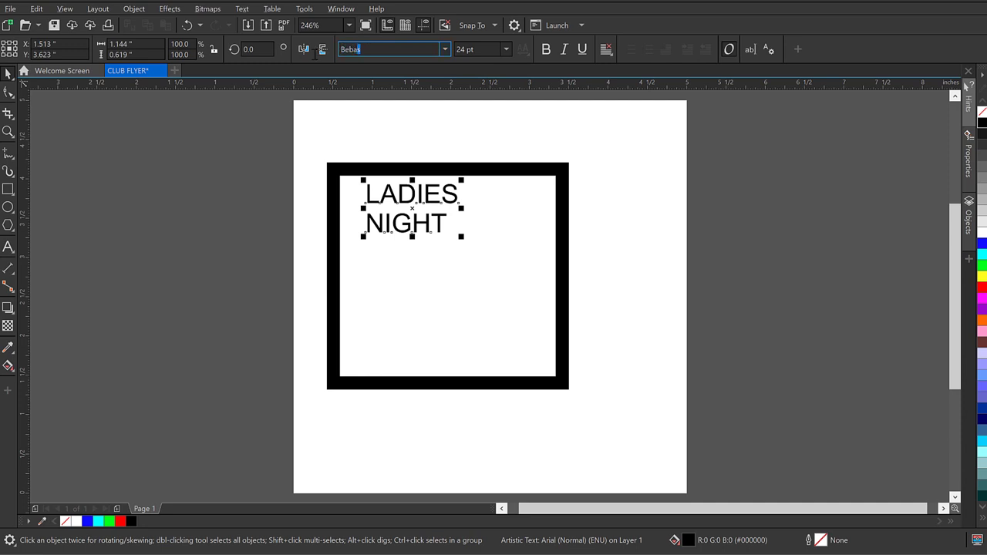
key("Return")
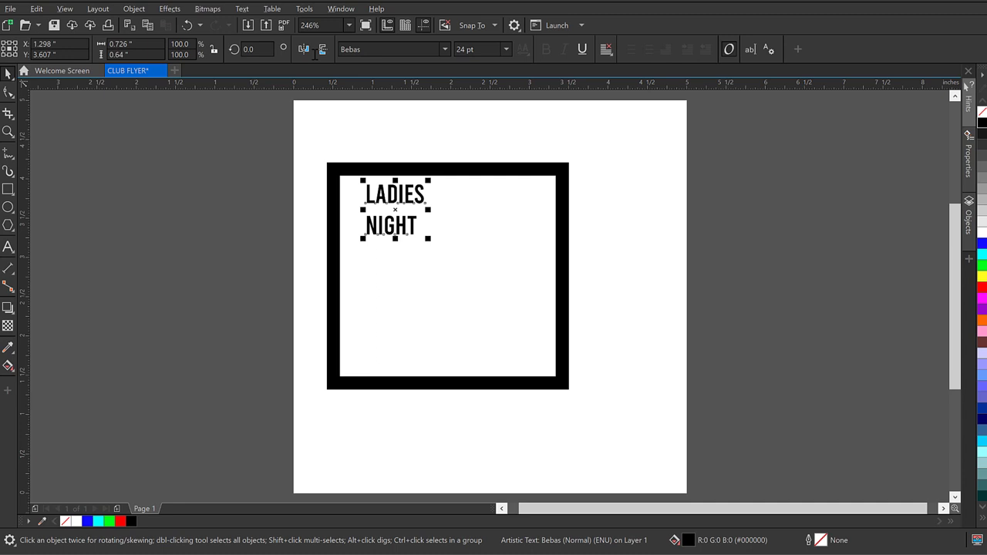
Tighten the line spacing with the Shape tool so NIGHT sits close beneath LADIES.
scroll(394, 198, "up", 2)
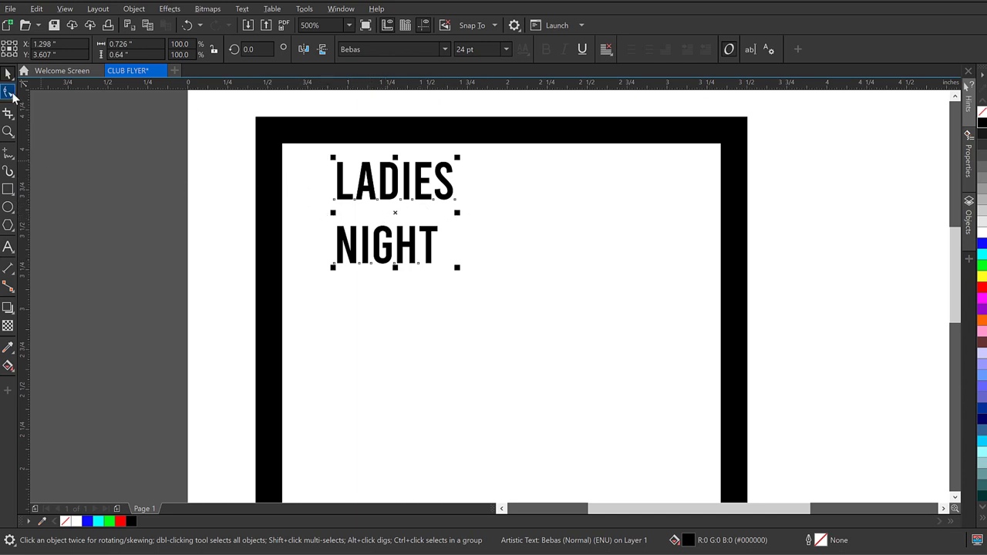
left_click(9, 92)
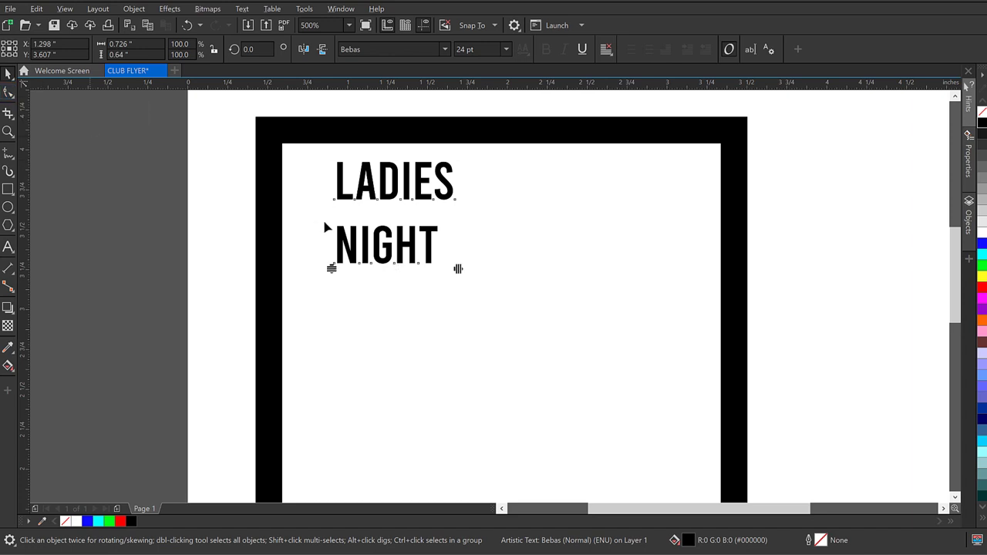
left_click_drag(331, 268, 337, 222)
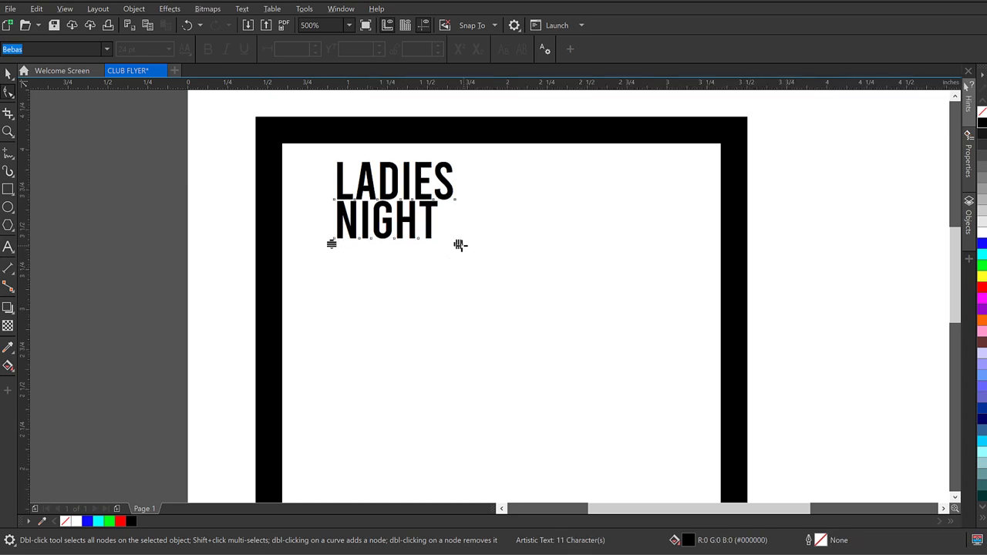
Tighten the character spacing of the LADIES NIGHT text so its letters almost touch, making the text block about 0.73 in wide.
left_click_drag(457, 244, 449, 246)
left_click_drag(430, 245, 434, 245)
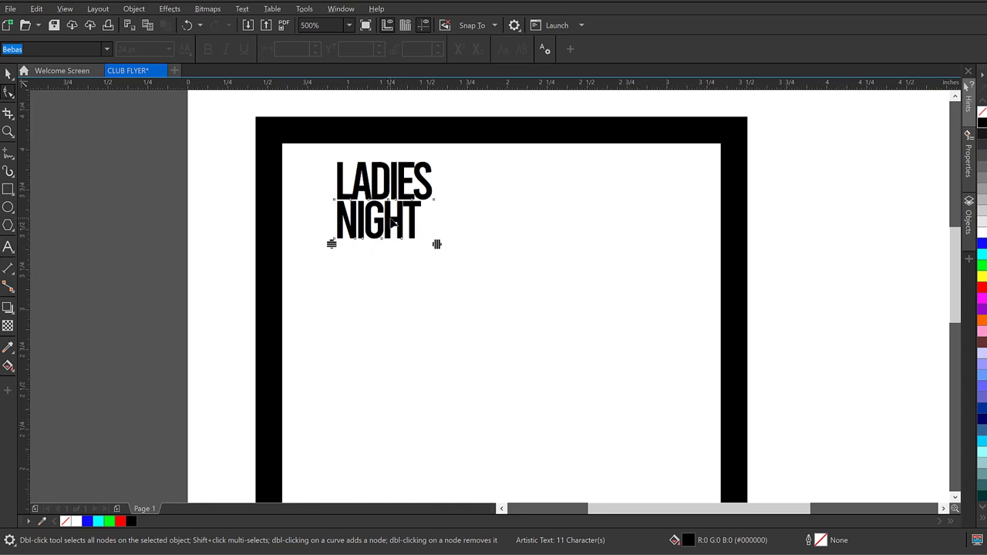
scroll(392, 221, "down", 2)
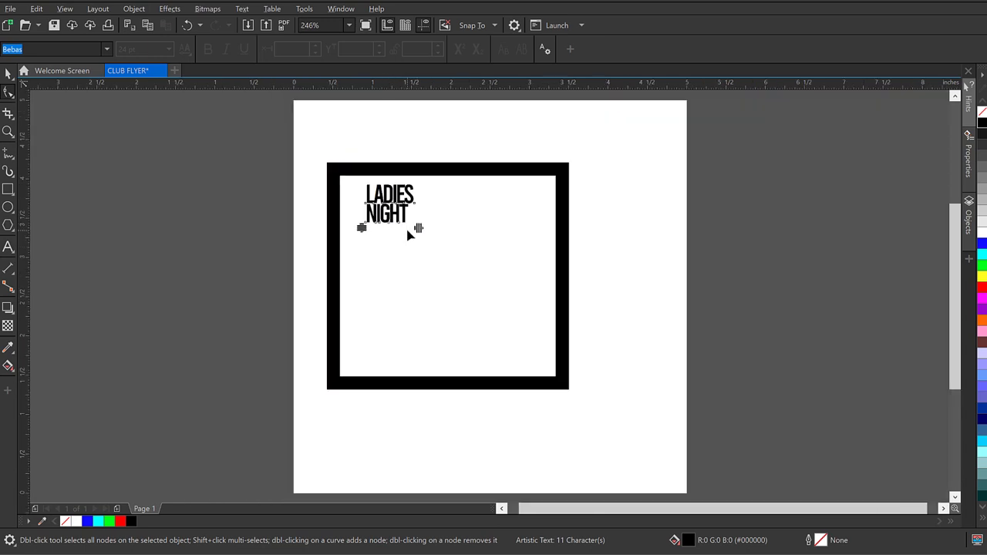
key("space")
scroll(395, 194, "up", 6)
scroll(396, 195, "down", 2)
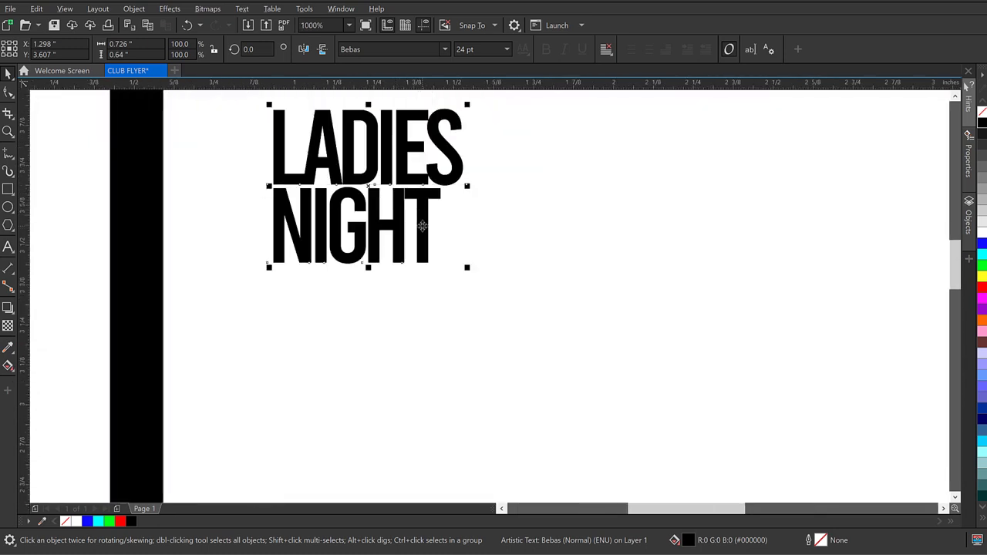
scroll(414, 226, "down", 2)
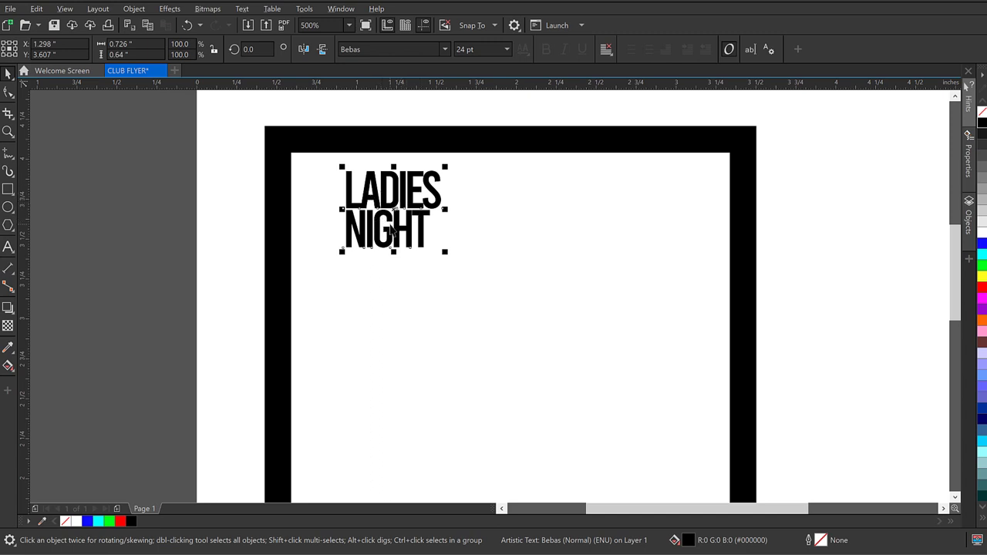
Break the two-line artistic text apart into separate LADIES and NIGHT objects.
left_click(134, 10)
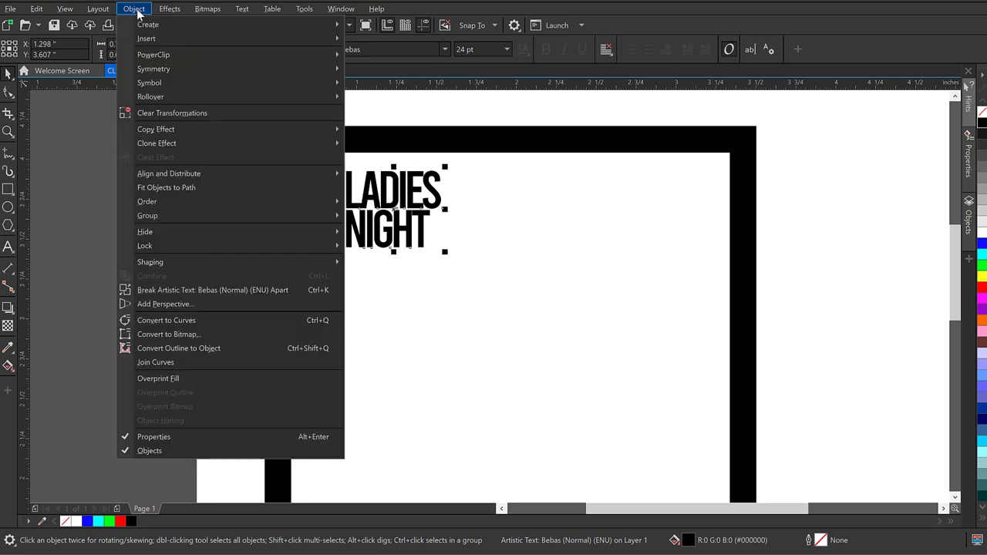
left_click(213, 291)
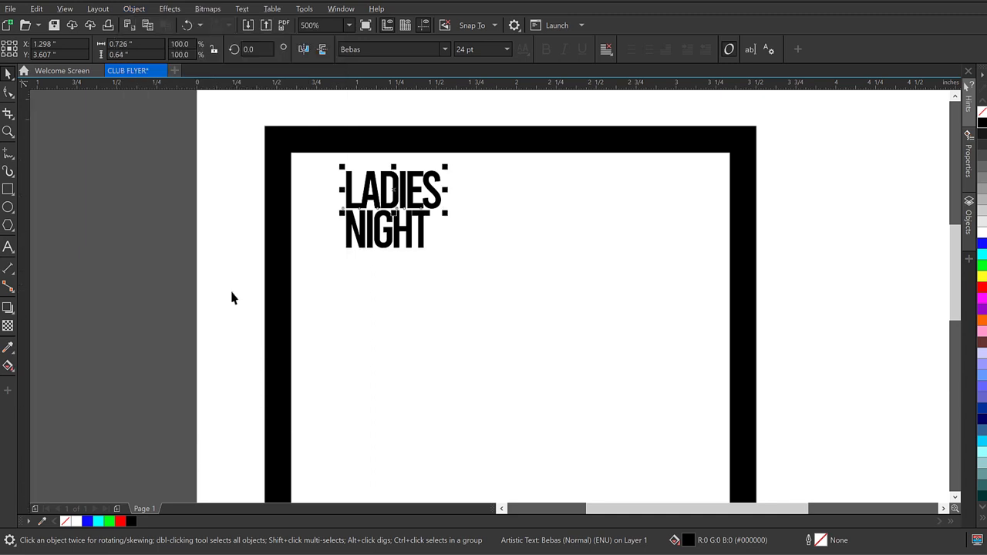
left_click(371, 235)
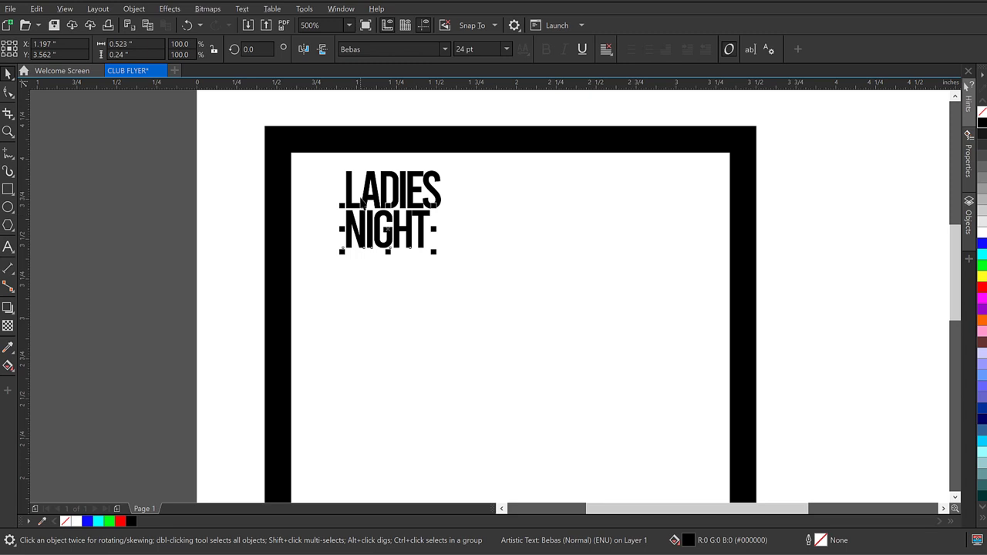
left_click_drag(364, 199, 433, 190)
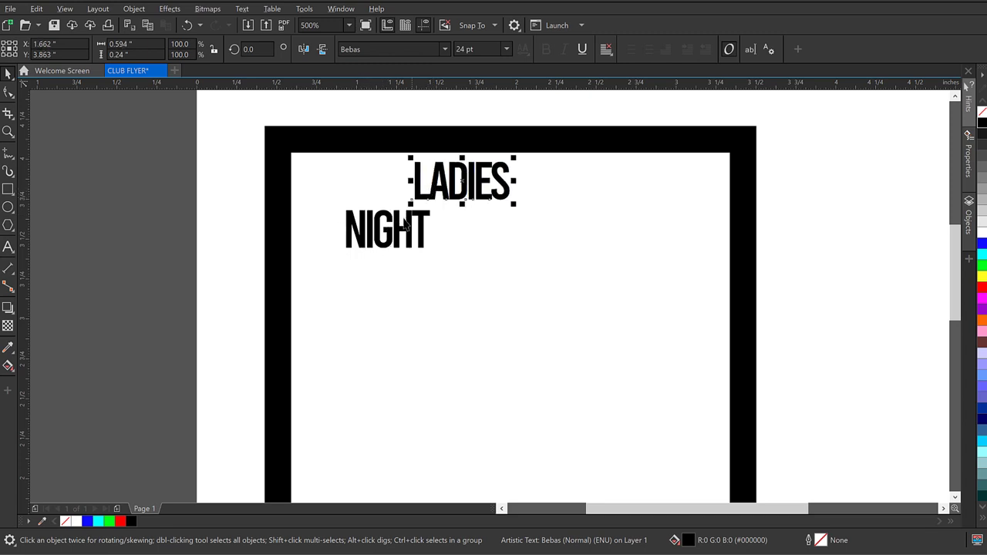
key("ctrl+z")
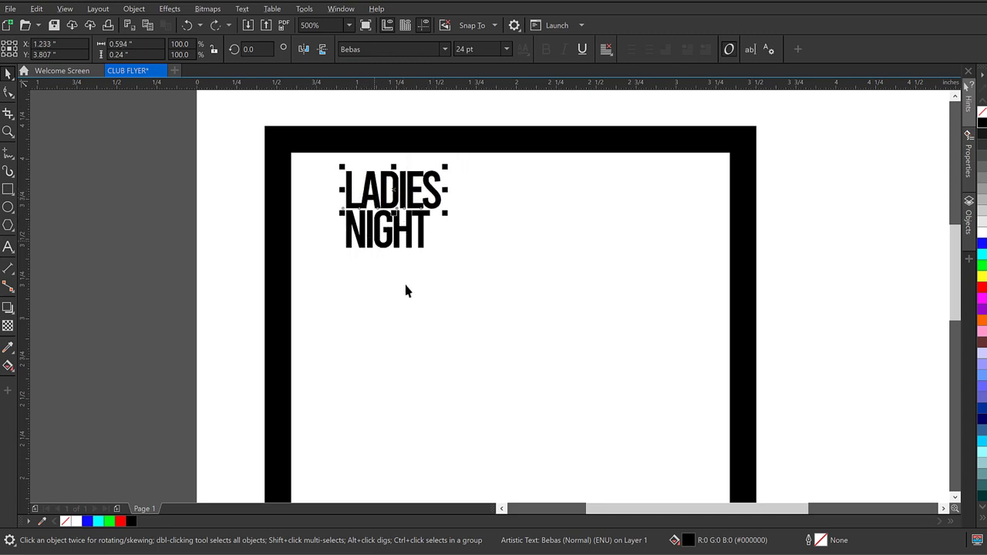
Scale NIGHT up proportionally to about 0.59 in wide to match the width of LADIES.
left_click(421, 239)
scroll(421, 241, "up", 2)
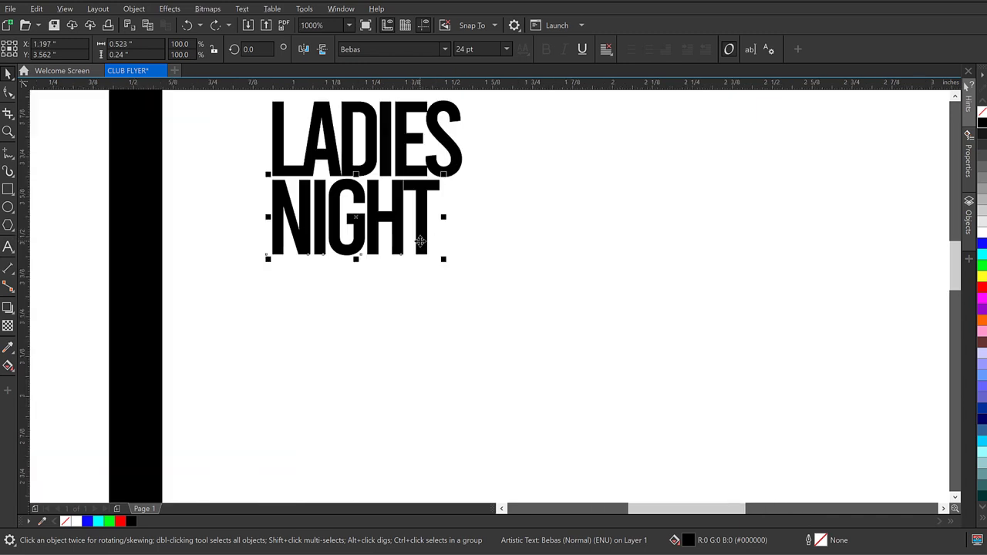
left_click_drag(445, 262, 466, 280)
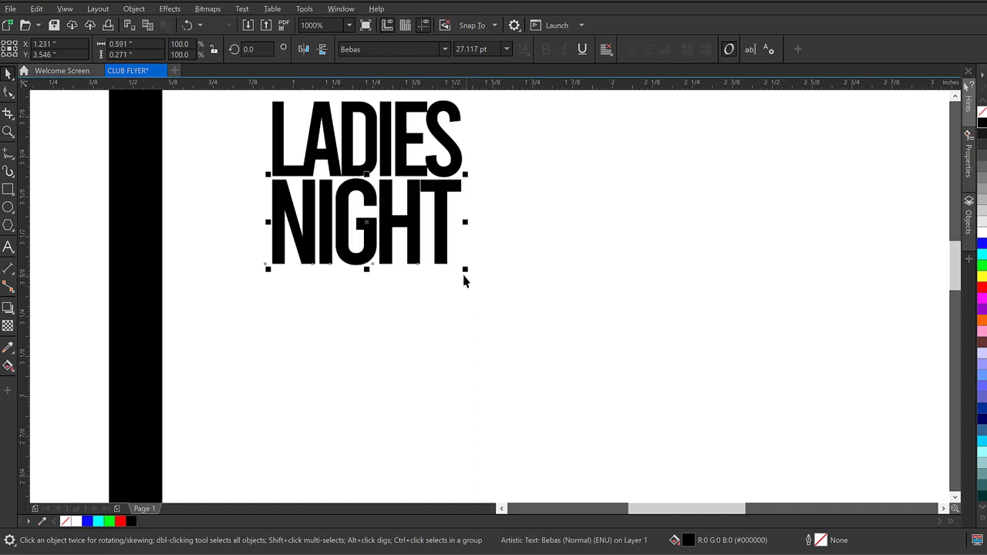
key("shift+F4")
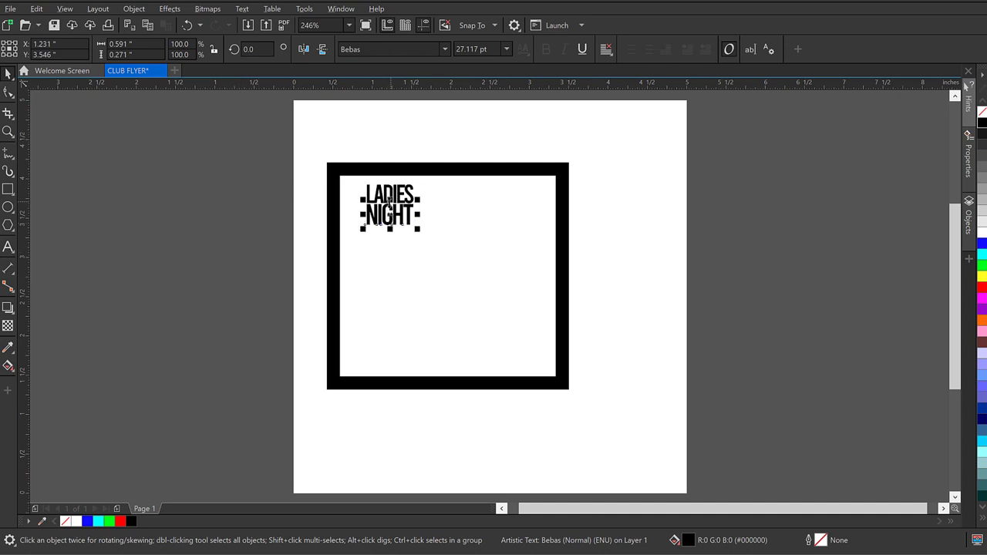
Enlarge LADIES and NIGHT together to about 1.92 by 1.67 in and place them in the frame's upper-left area.
scroll(393, 205, "up", 2)
left_click(398, 188, "shift")
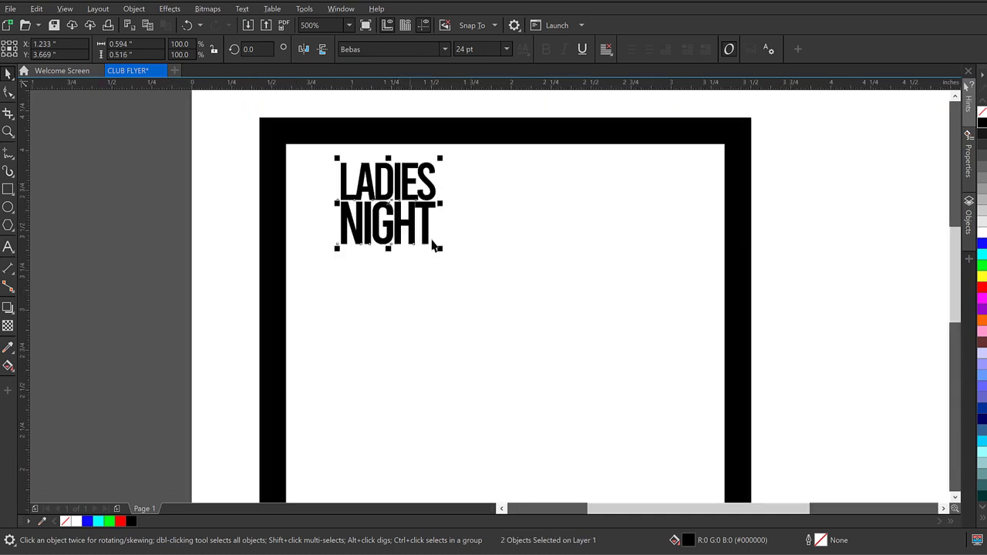
left_click(506, 49)
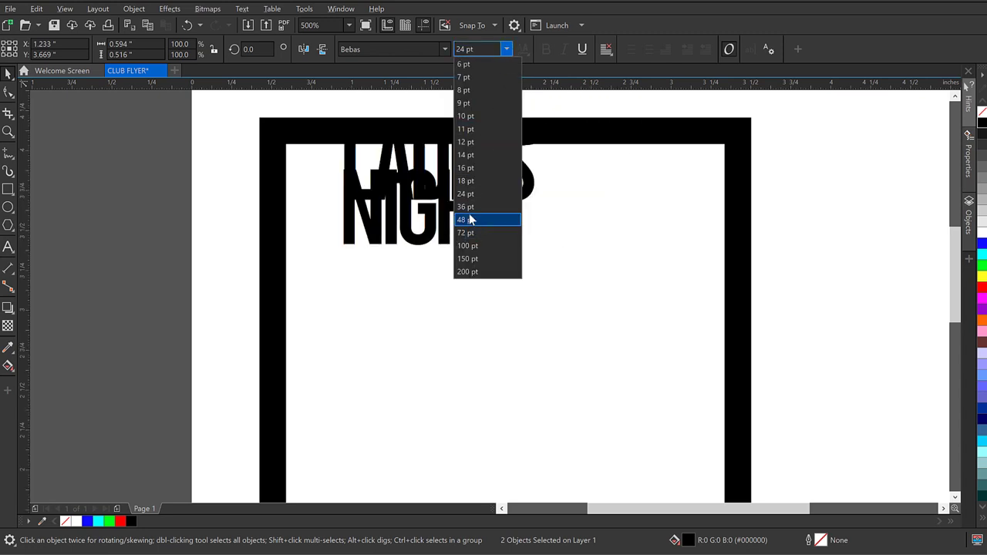
left_click(287, 223)
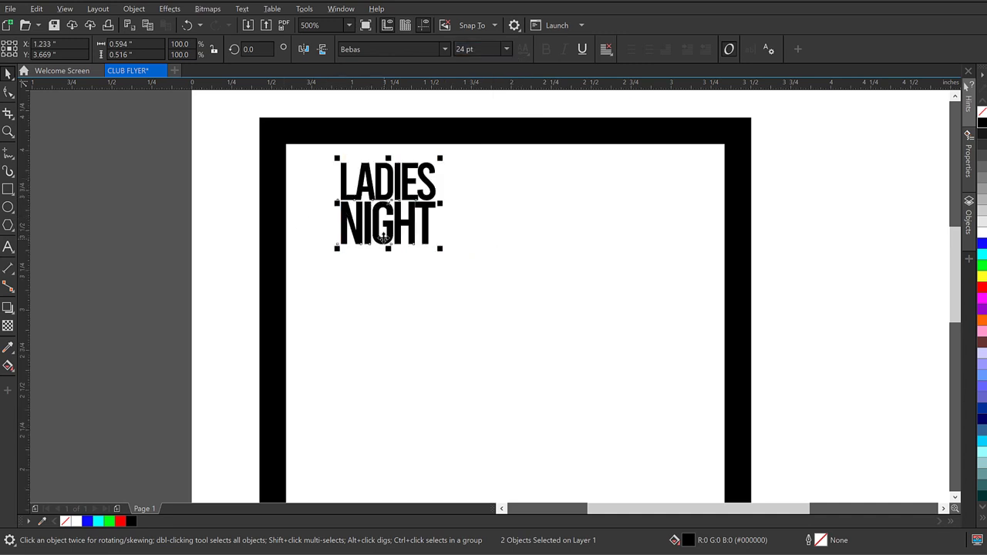
scroll(343, 197, "down", 2)
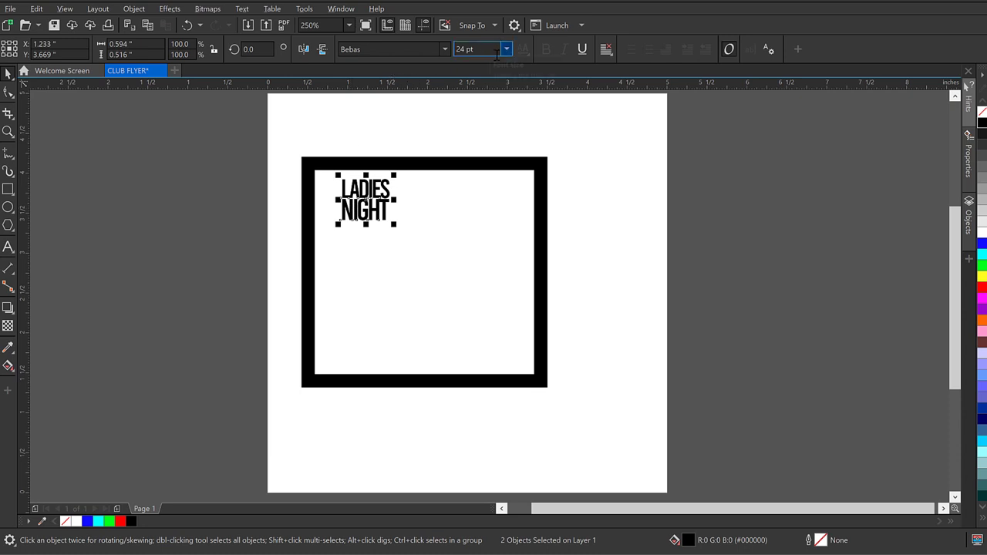
left_click_drag(394, 228, 452, 279)
mouse_move(441, 230)
left_mouse_down()
mouse_move(438, 247)
mouse_move(427, 243)
left_mouse_up()
left_click_drag(464, 302, 489, 338)
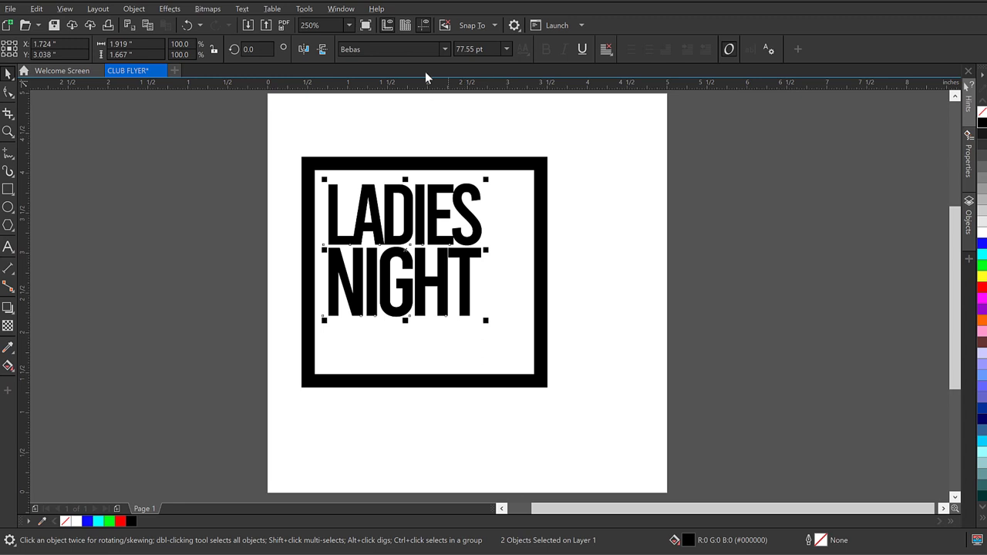
Scale the two title words up together to about 2.15 by 1.87 in.
left_click(444, 48)
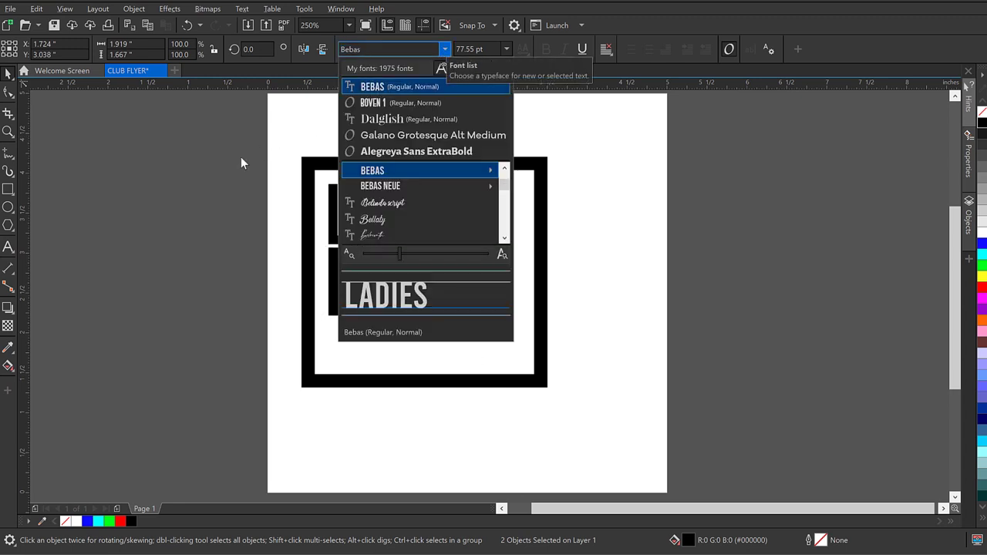
left_click(245, 176)
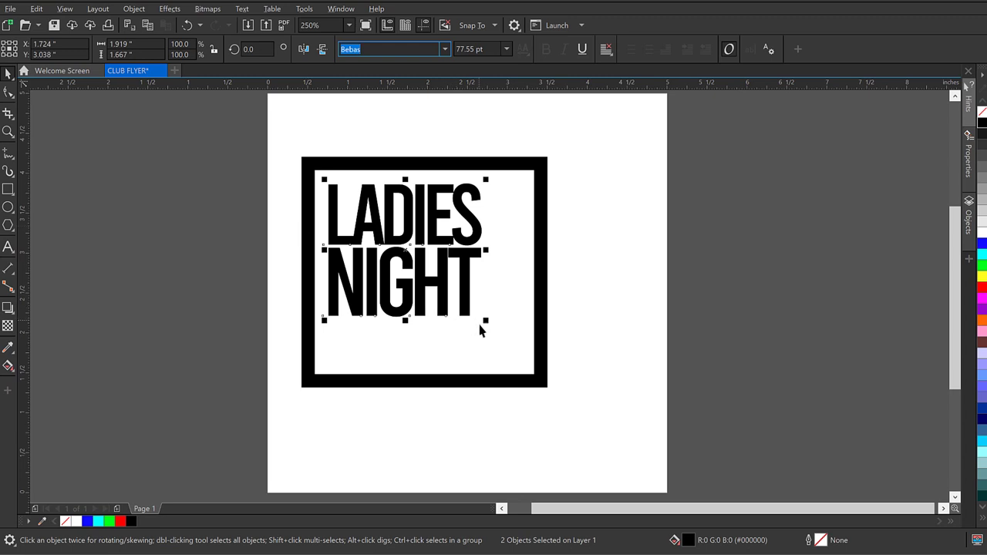
left_click_drag(484, 324, 503, 338)
left_click(479, 260)
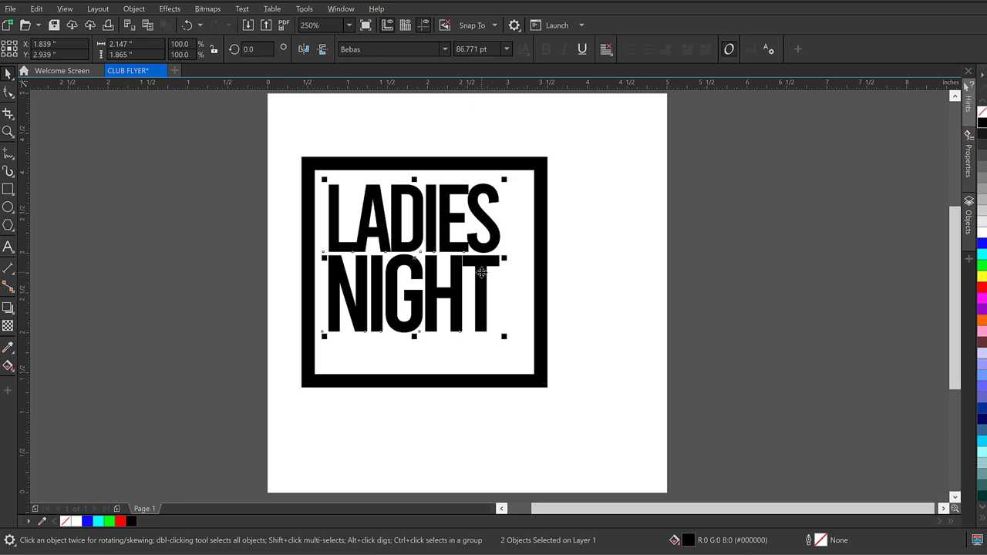
Stretch the black frame downward to about 3.09 in high.
left_click(416, 384)
left_click_drag(424, 394, 425, 408)
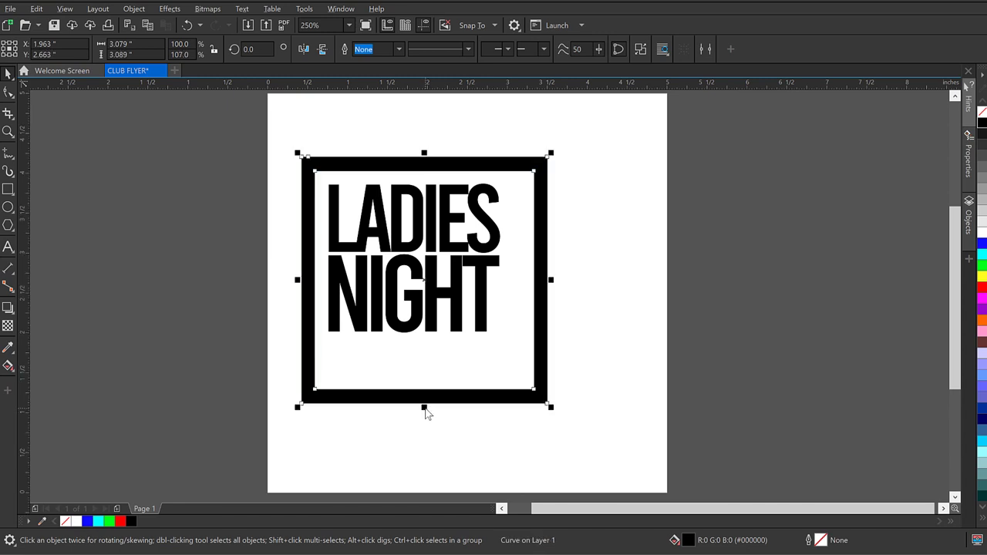
left_click(700, 211)
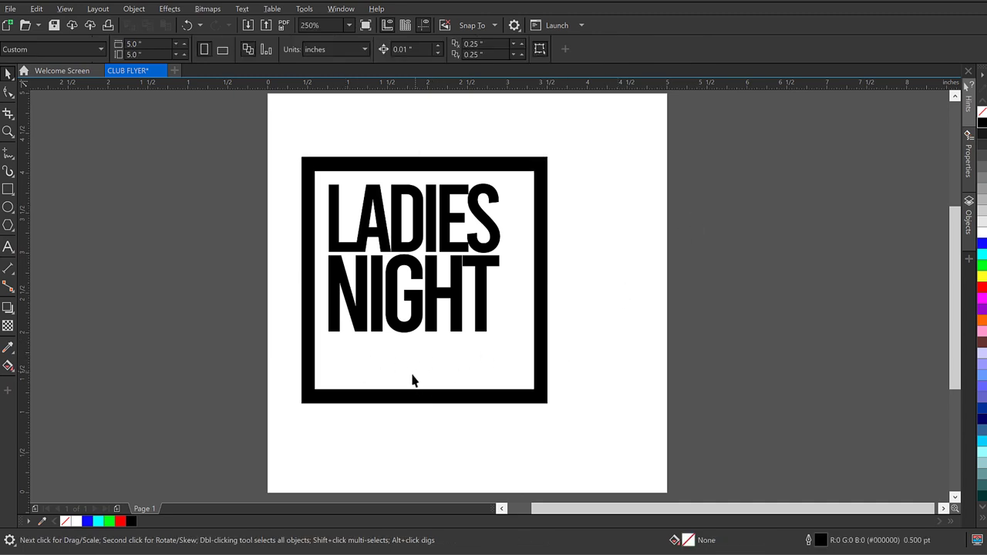
Add artistic text reading ladies night in lowercase and place it directly beneath the word NIGHT.
left_click(8, 246)
left_click(186, 378)
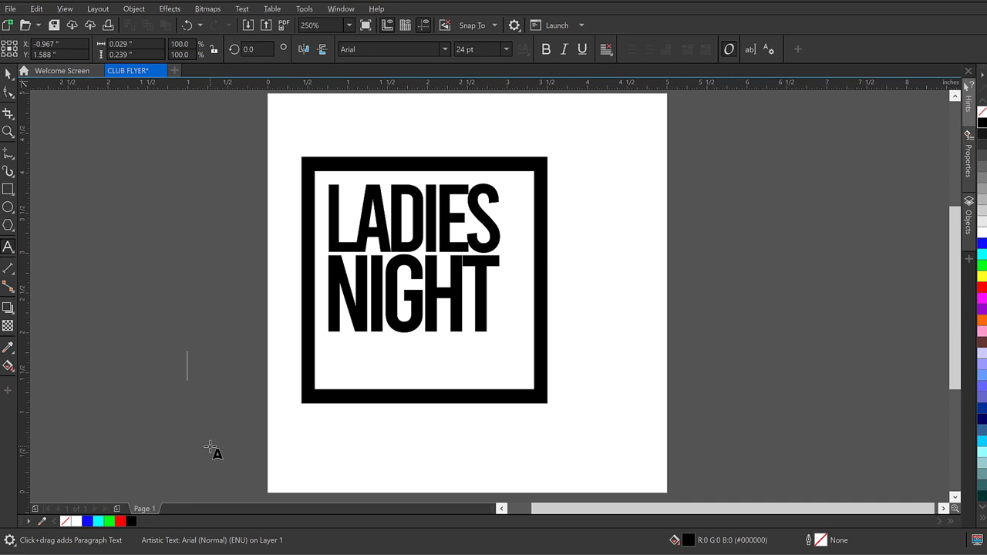
type("ladies night")
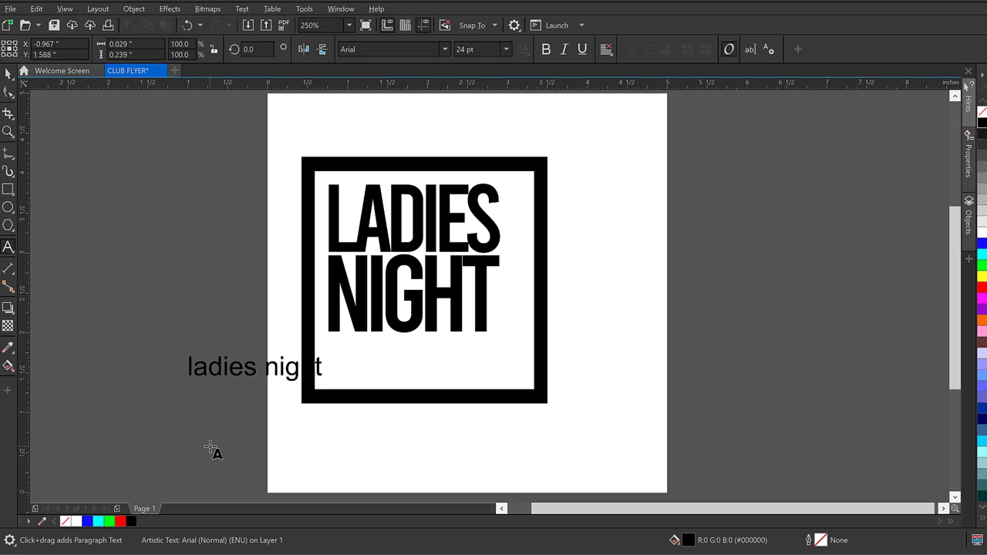
key("ctrl+space")
left_click_drag(238, 367, 373, 347)
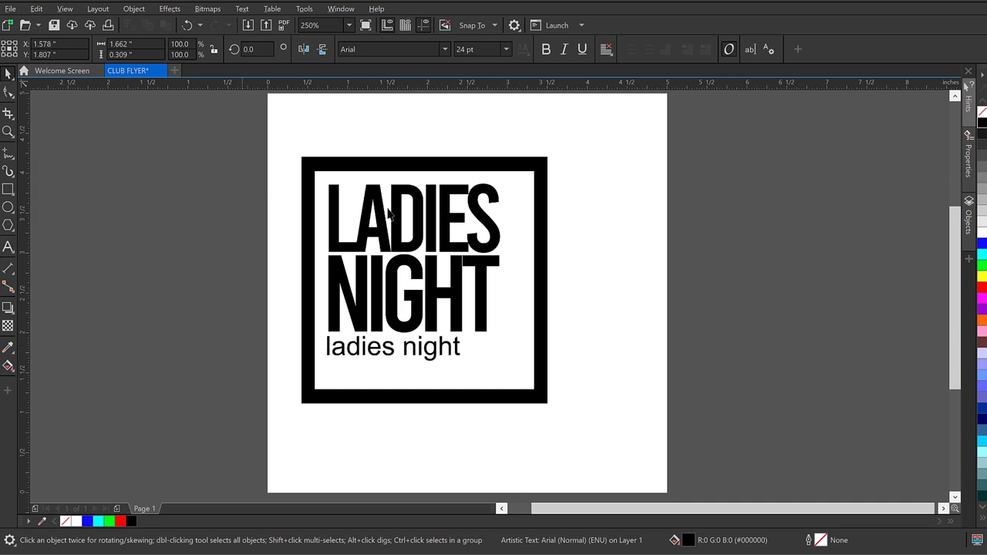
Set the font of the lowercase ladies night text to Lambresia.
left_click(402, 48)
type("Lambres")
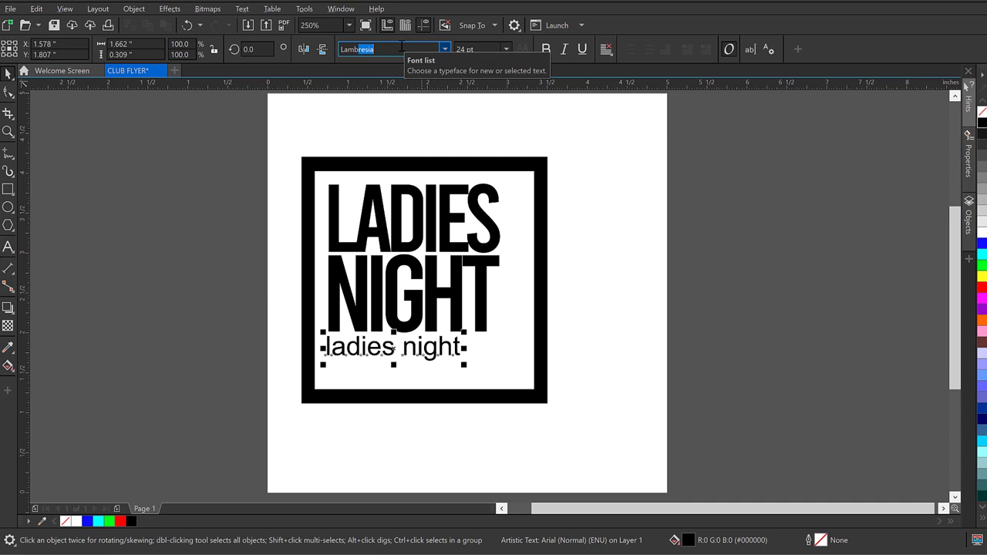
key("Return")
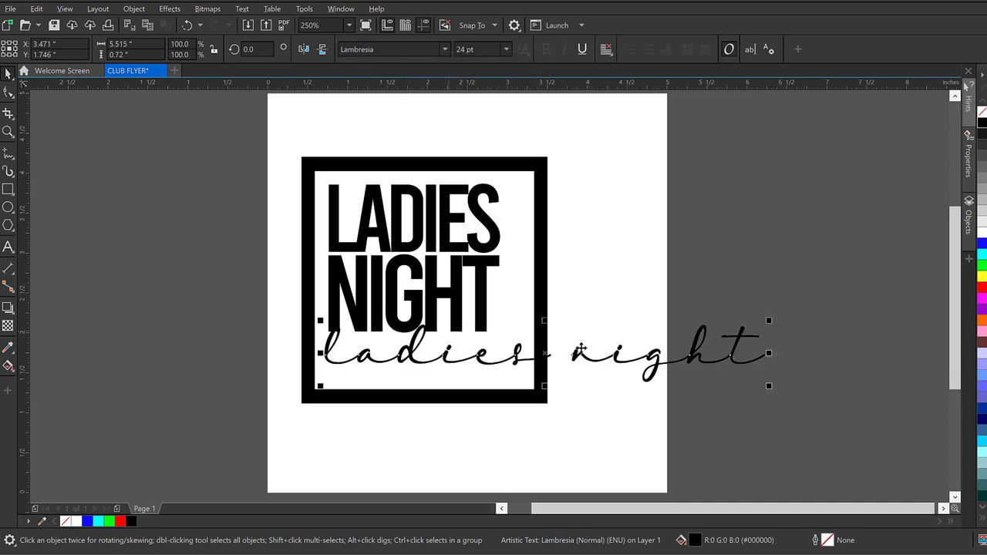
Scale the script ladies night text down to about 1.64 in wide and align it just below NIGHT's left edge.
left_click_drag(769, 386, 507, 375)
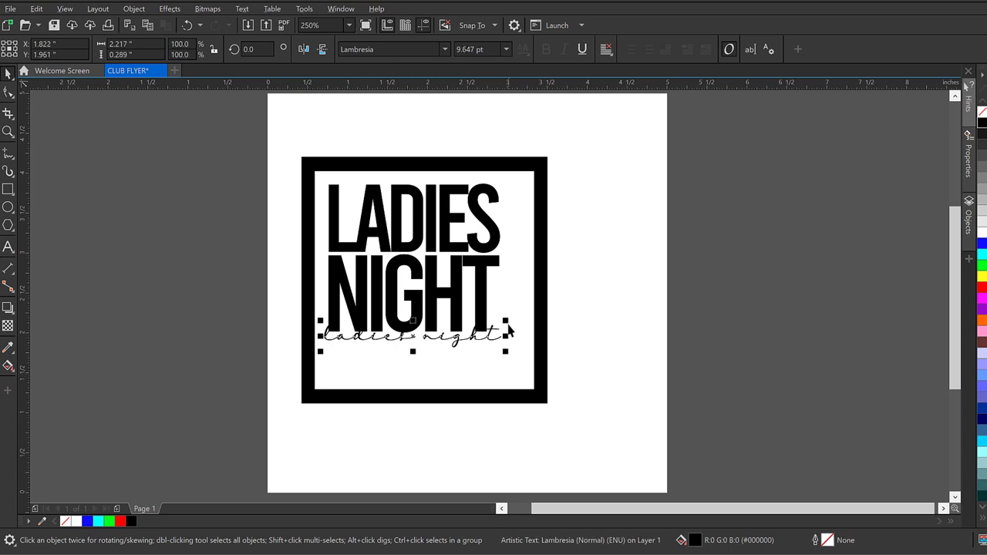
left_click_drag(505, 354, 469, 348)
scroll(335, 327, "up", 2)
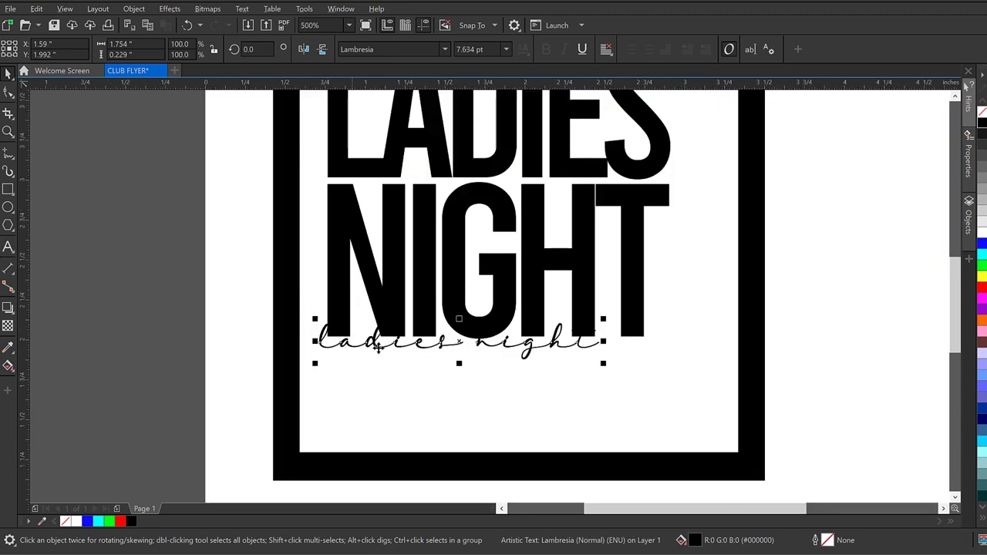
mouse_move(376, 347)
left_mouse_down()
mouse_move(384, 368)
mouse_move(377, 347)
left_mouse_up()
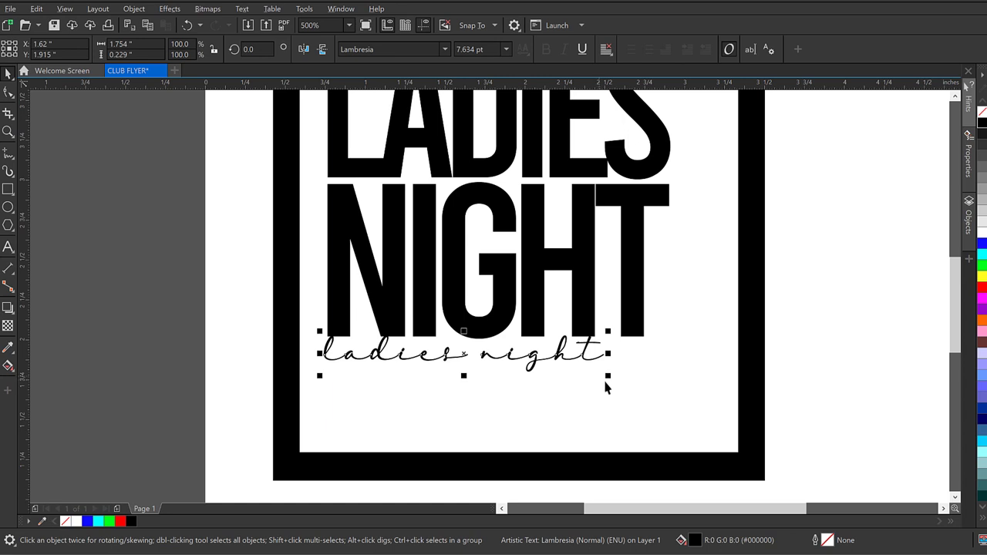
left_click_drag(608, 376, 591, 379)
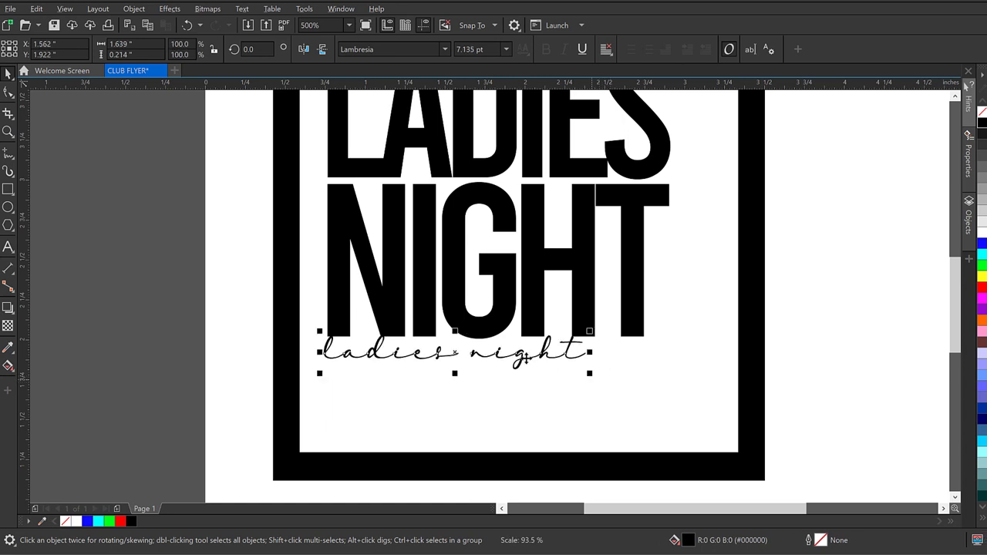
Add four lines of artistic text below the script: BOTTLE SERVICES AVAILABLE, DRESS CODE ENFORCED, RSVP: EVERY SUNDAY, VALET/GARAGE PARKING AVAILABLE.
scroll(527, 359, "down", 2)
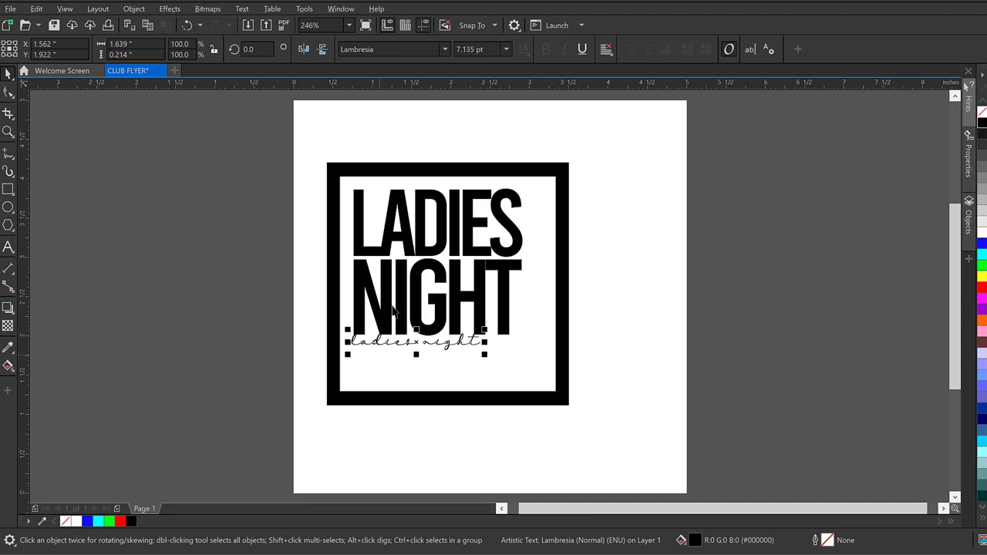
scroll(409, 363, "up", 2)
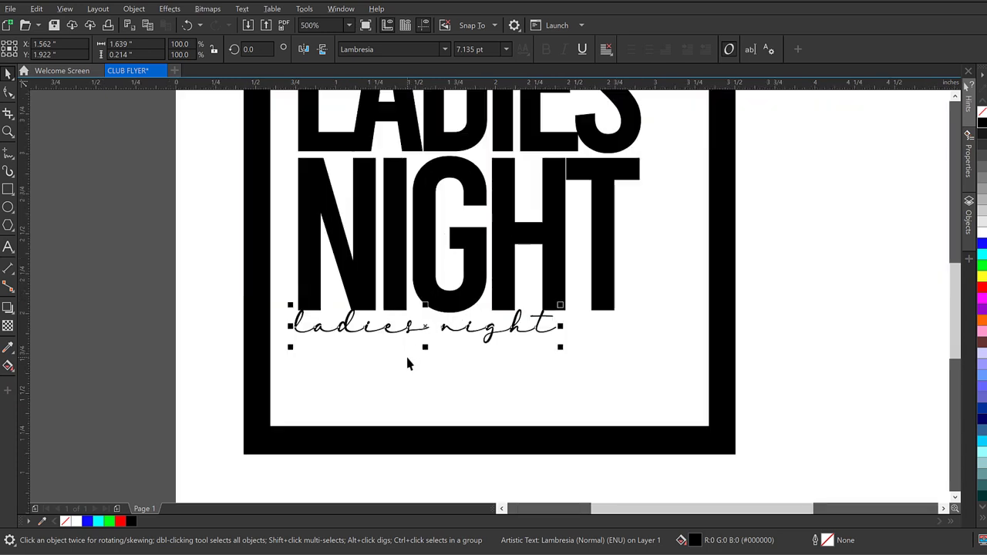
left_click(7, 246)
left_click(307, 371)
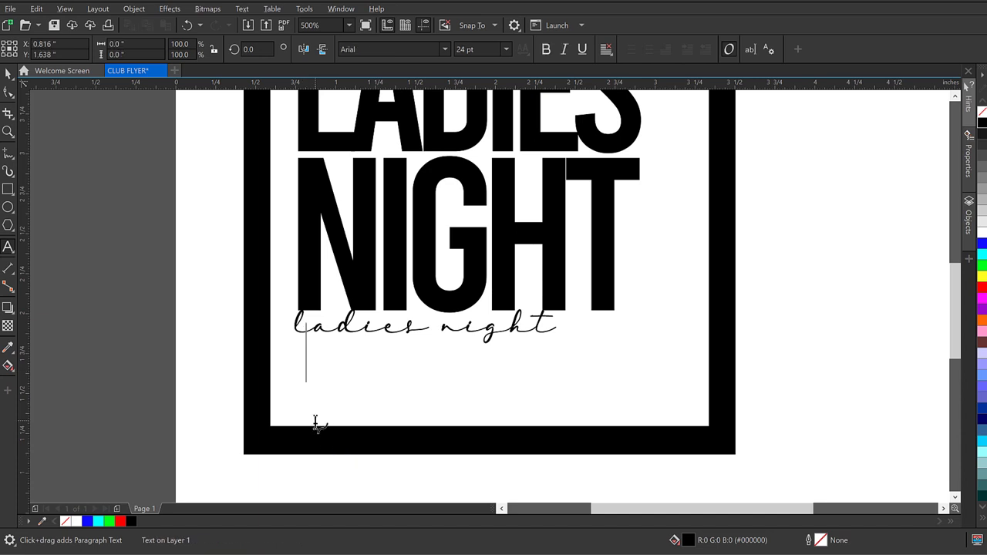
type("BOTT")
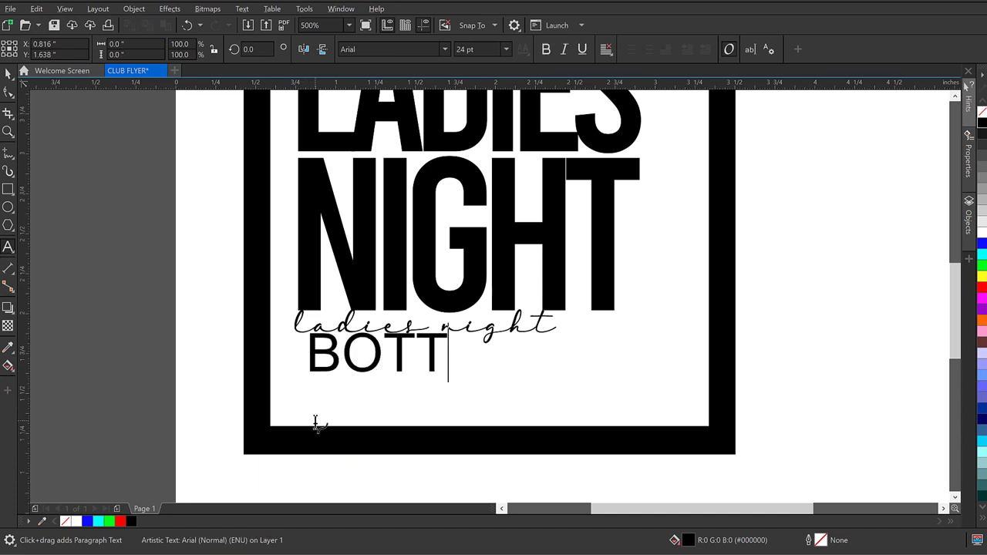
type("LE SERVICES")
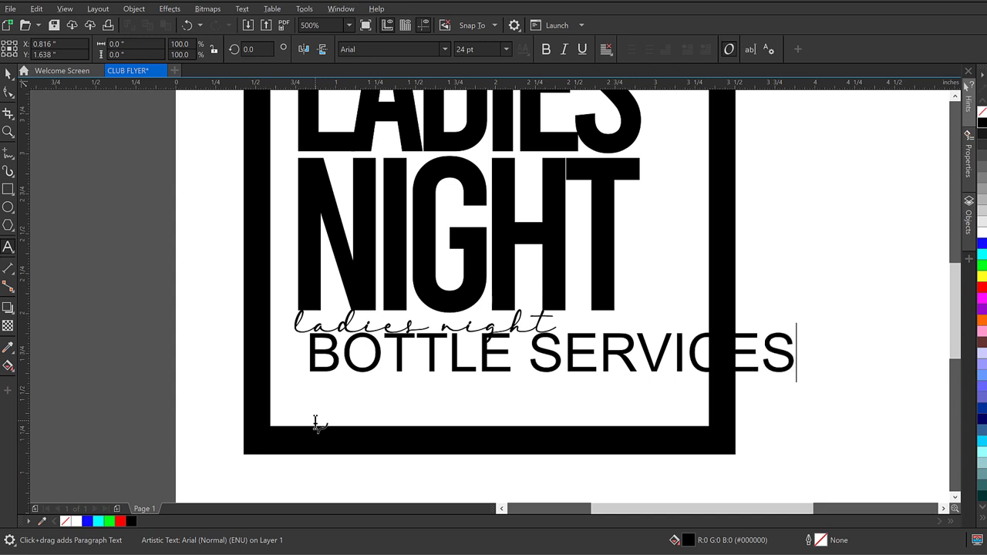
type(" AVAILABLE")
key("Return")
type("DRESS C")
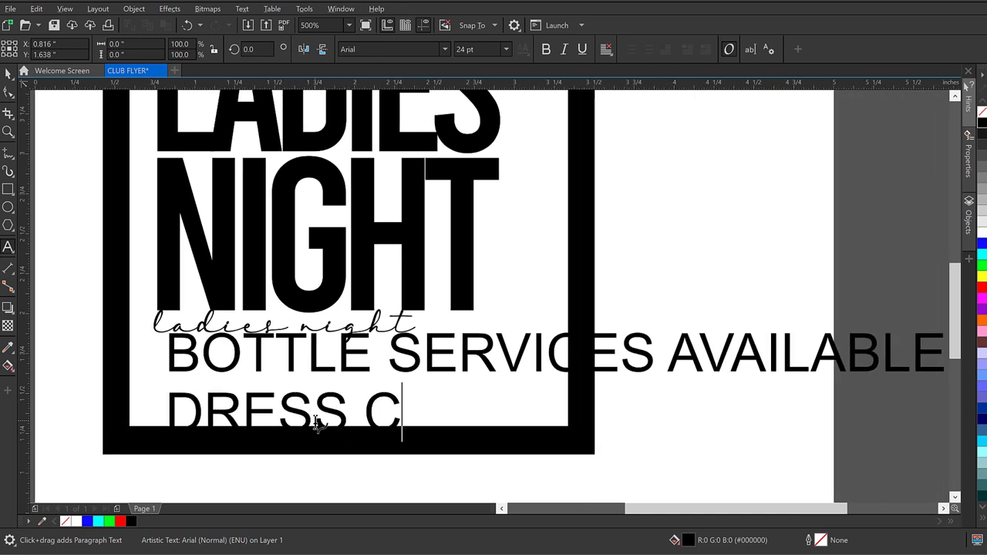
type("ODE ENFORCED")
key("Return")
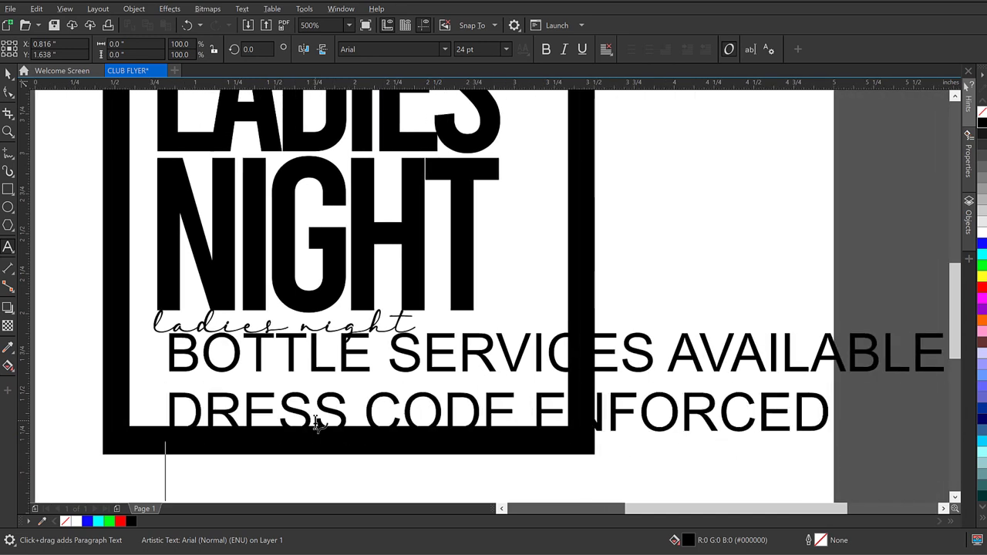
type("RSVP: EVERY SUNDAY")
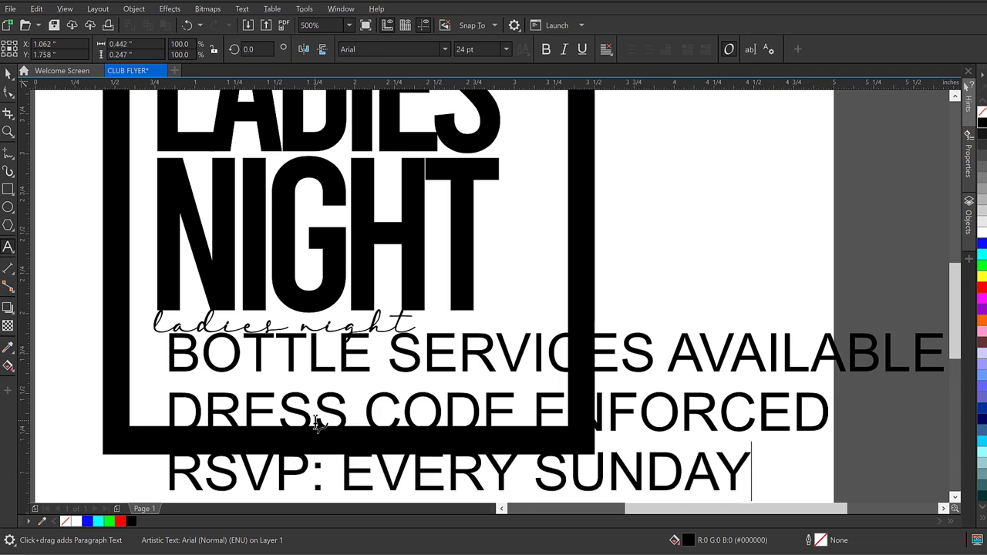
key("Return")
type("VALET/")
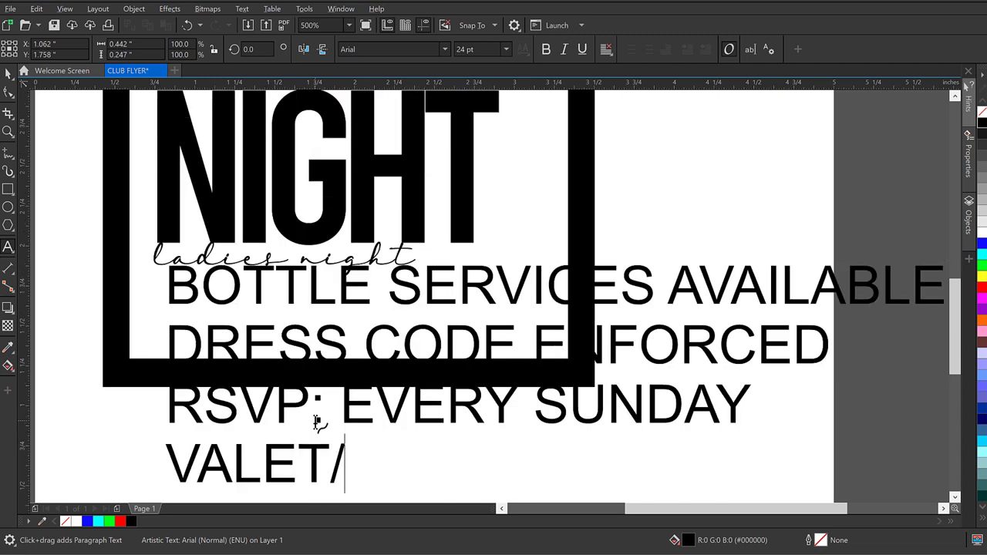
type("GARAGE PARKING AVAILABLE")
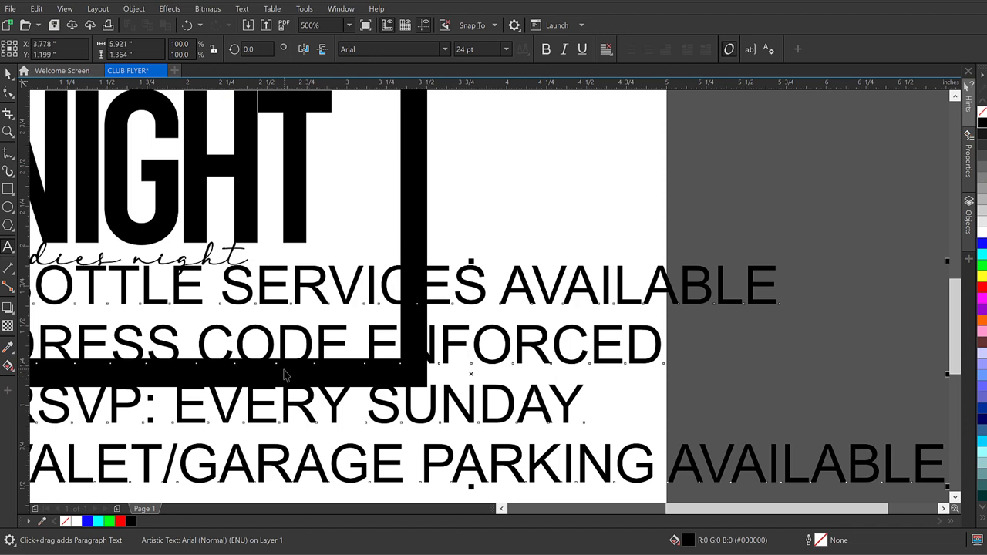
scroll(287, 369, "down", 3)
key("ctrl+space")
Set the four-line text to 10 pt and scale it down to about 1.54 in wide so it fits inside the frame.
scroll(246, 347, "up", 2)
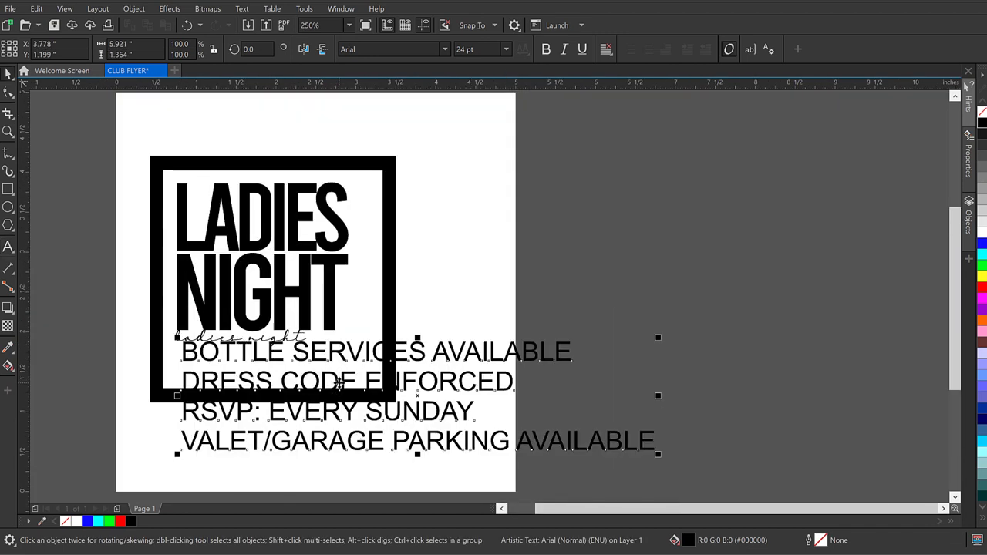
left_click(507, 50)
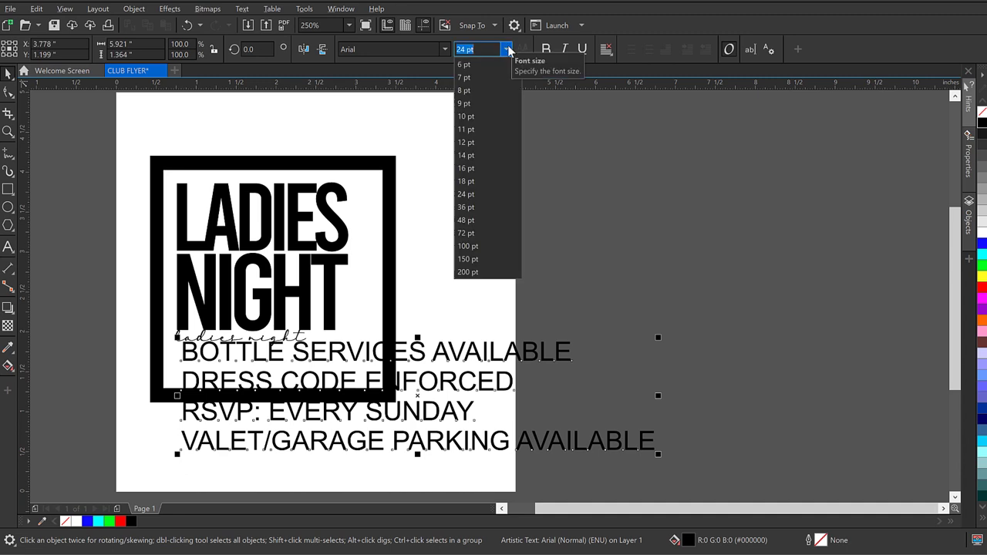
left_click(473, 118)
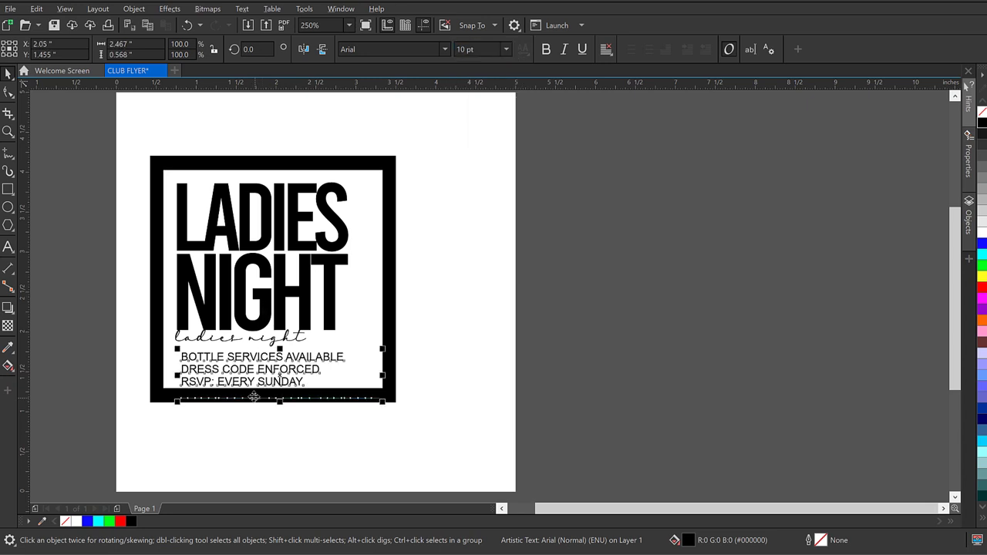
left_click_drag(381, 404, 306, 398)
scroll(187, 375, "up", 1)
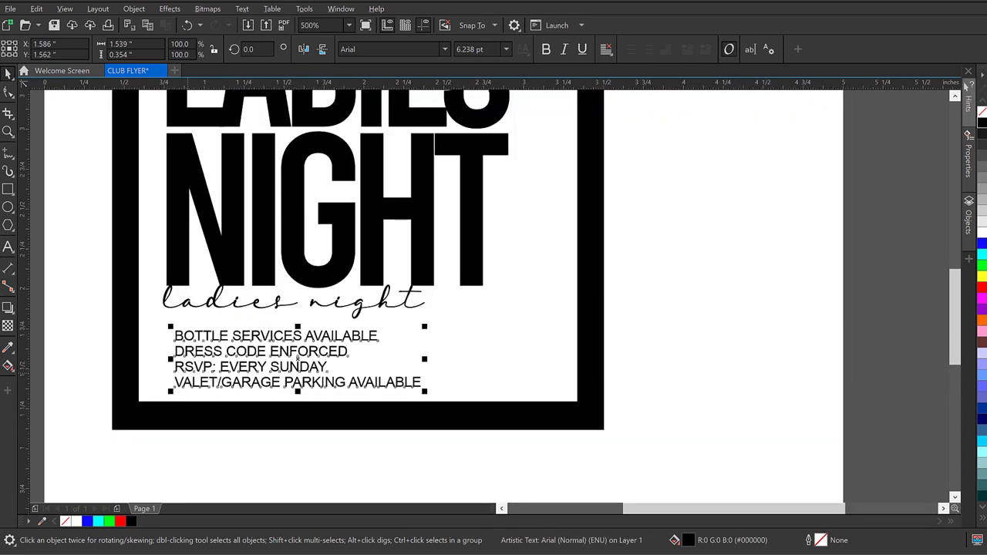
Set the font of the four-line supporting text to Galano Grotesque.
left_click(386, 49)
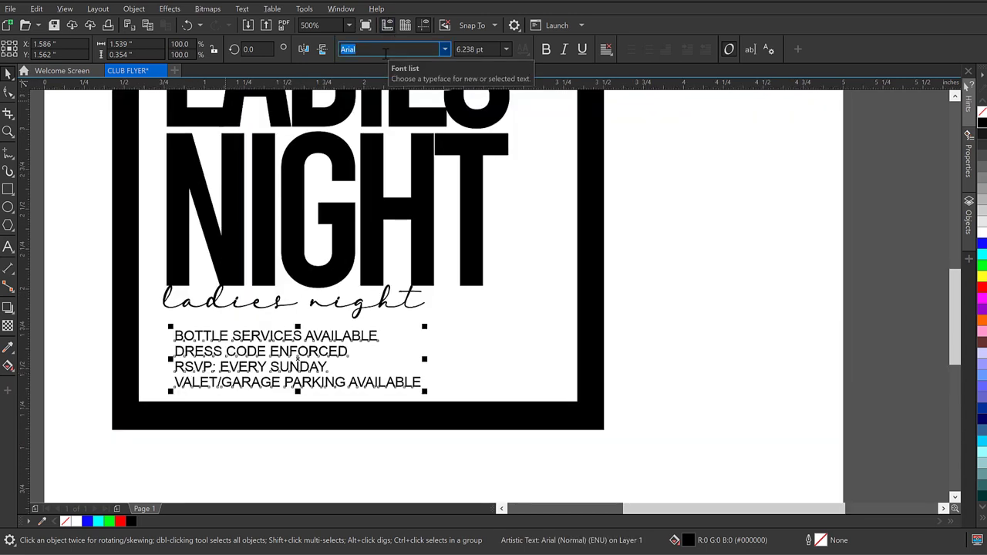
type("Galano Grotesque")
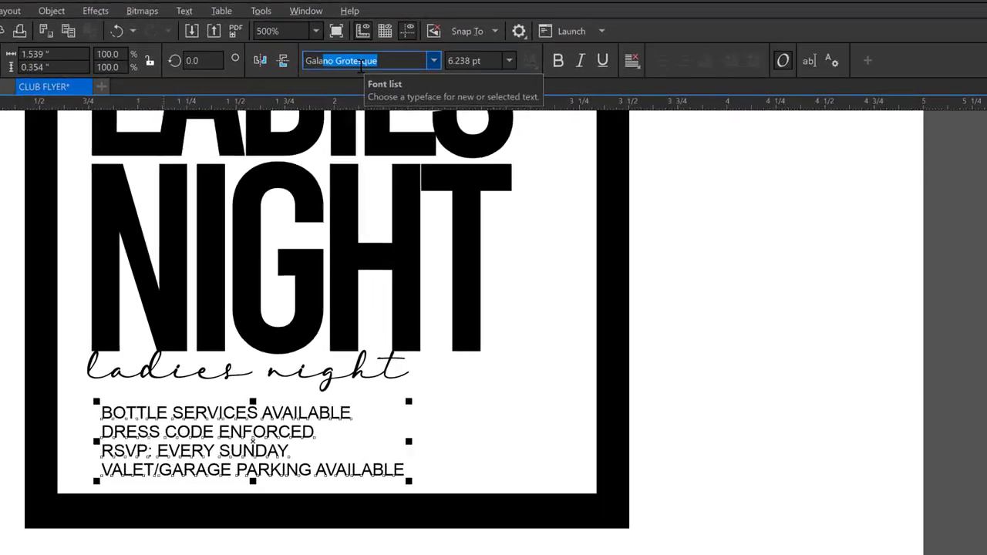
key("Return")
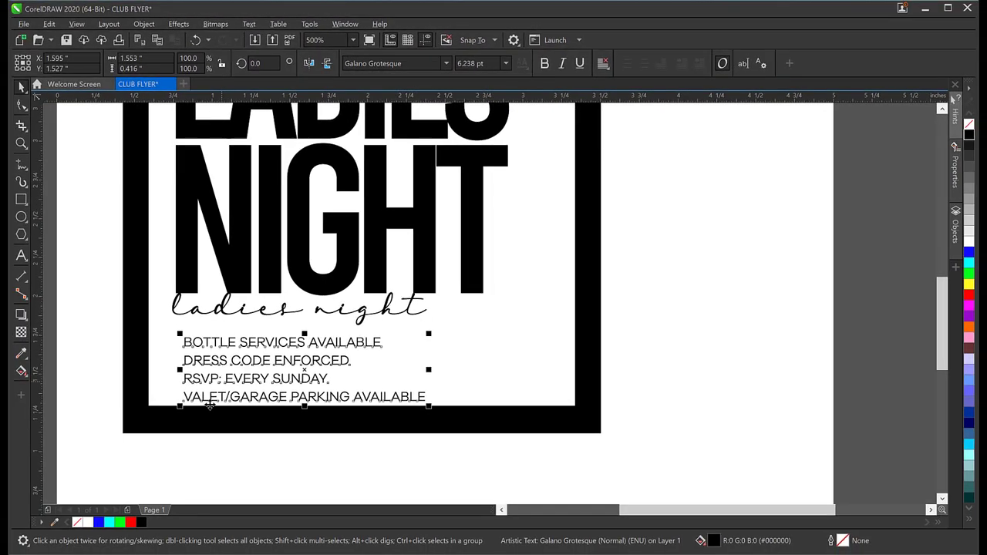
Tighten the line spacing of the four-line text to clear the frame's lower edge and give it a bold Galano Grotesque weight.
key("F10")
left_click_drag(178, 409, 178, 392)
left_click_drag(178, 391, 178, 385)
key("space")
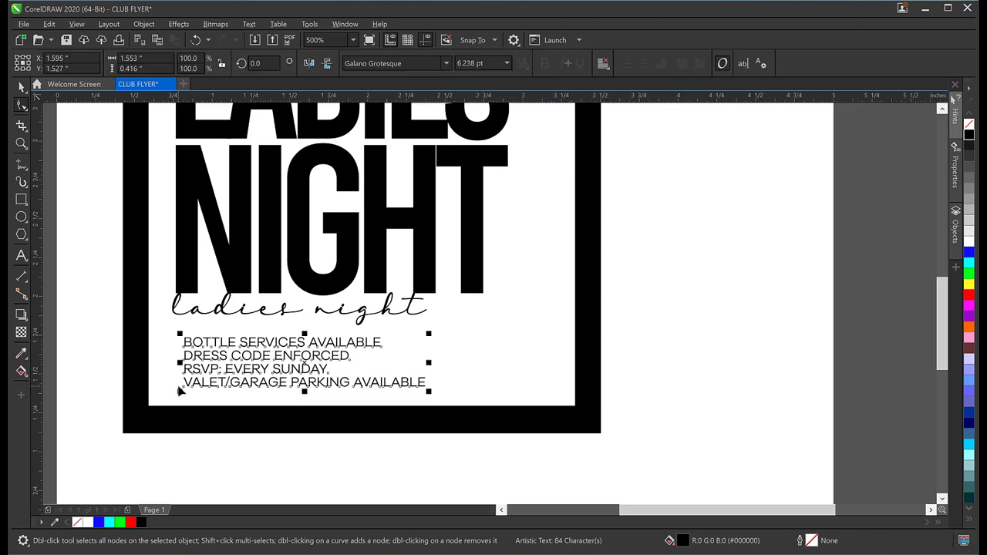
left_click(445, 65)
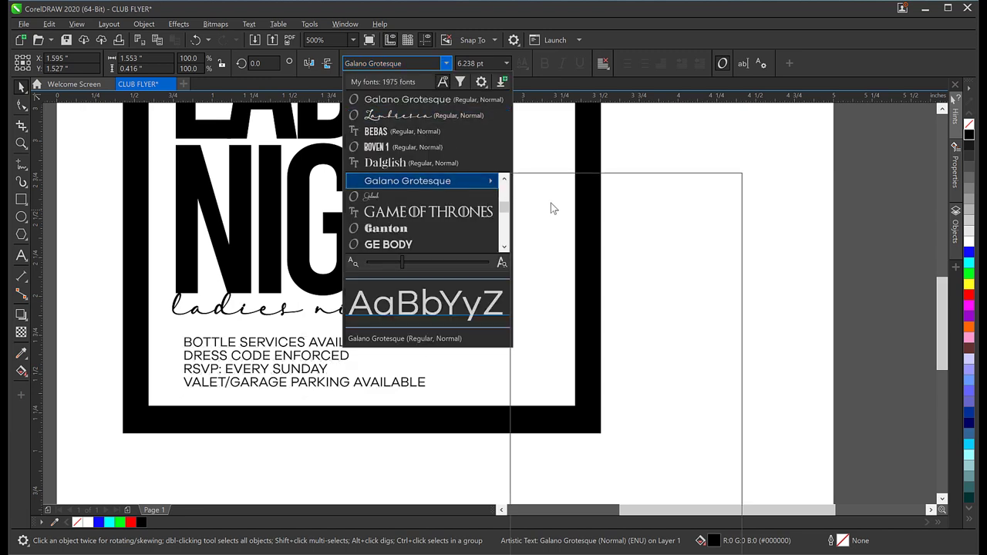
mouse_move(609, 248)
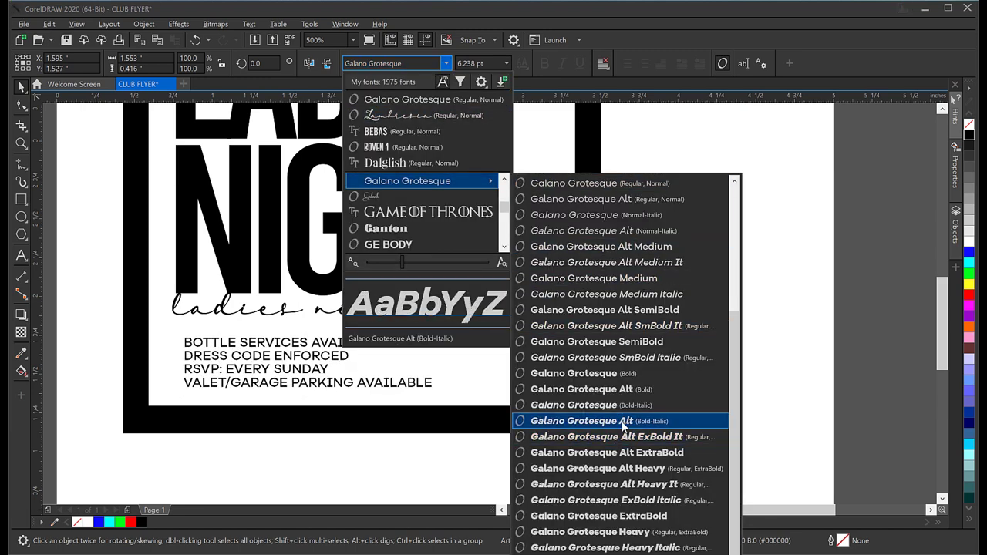
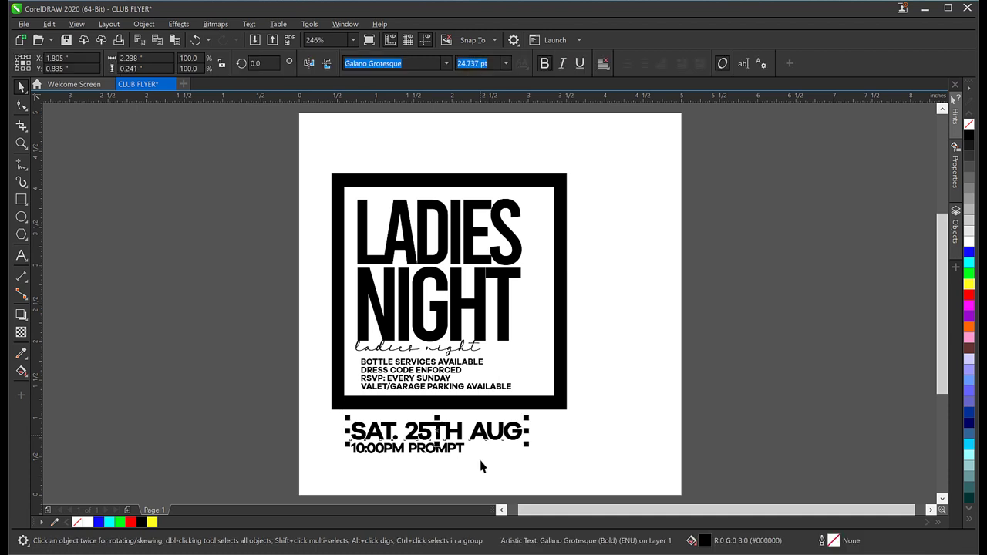
Set the SAT. 25TH AUG text to Galano Grotesque ExtraBold and enlarge it to about 2.35 in wide.
left_click(447, 63)
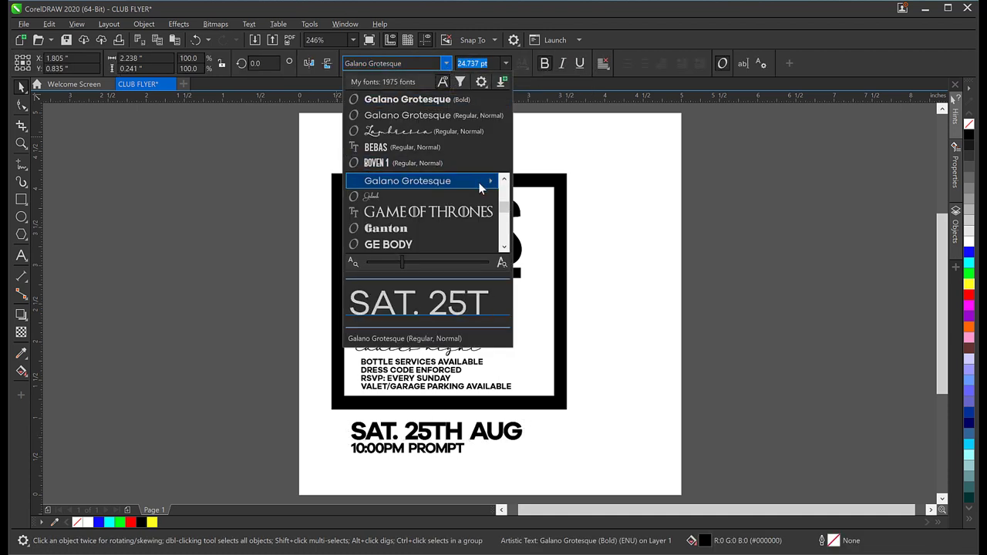
mouse_move(482, 182)
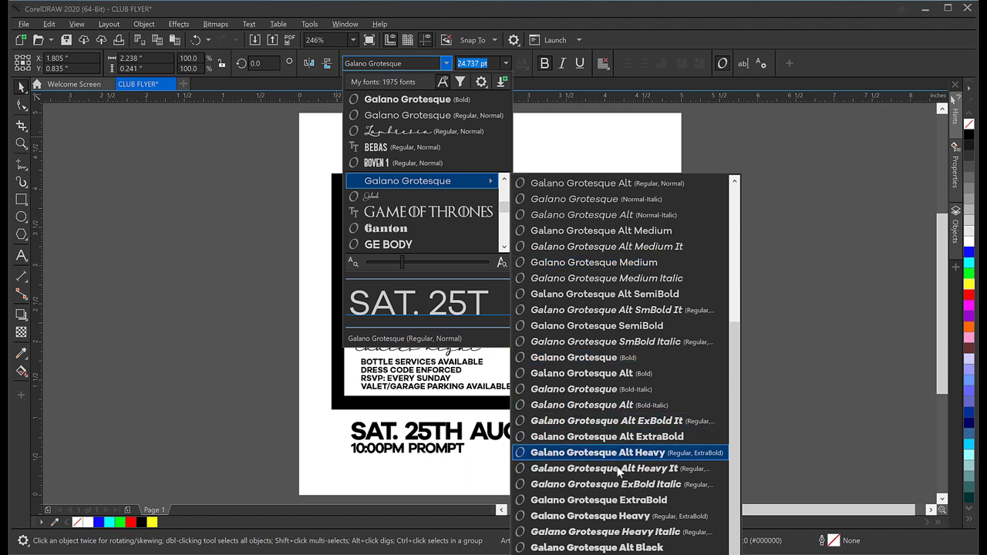
left_click(619, 500)
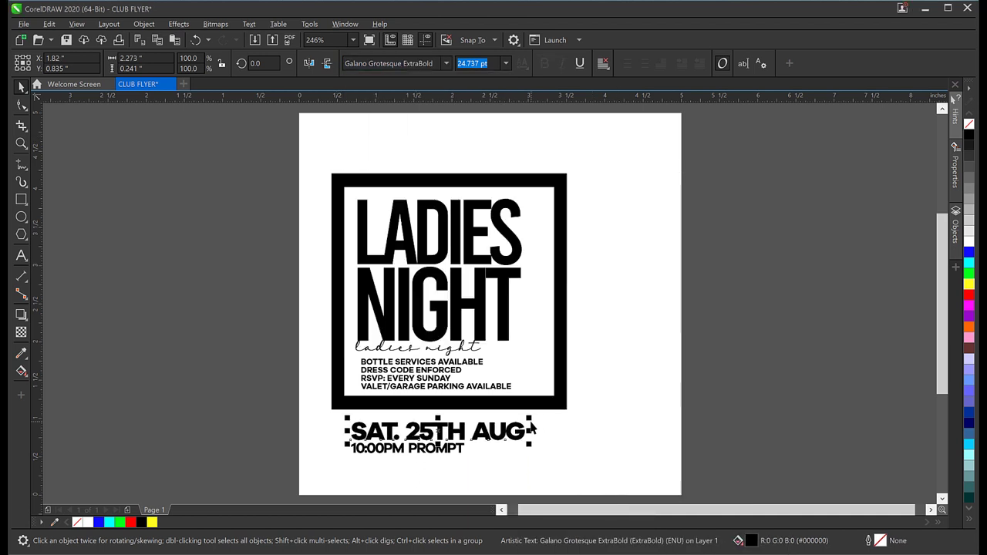
left_click_drag(531, 417, 548, 430)
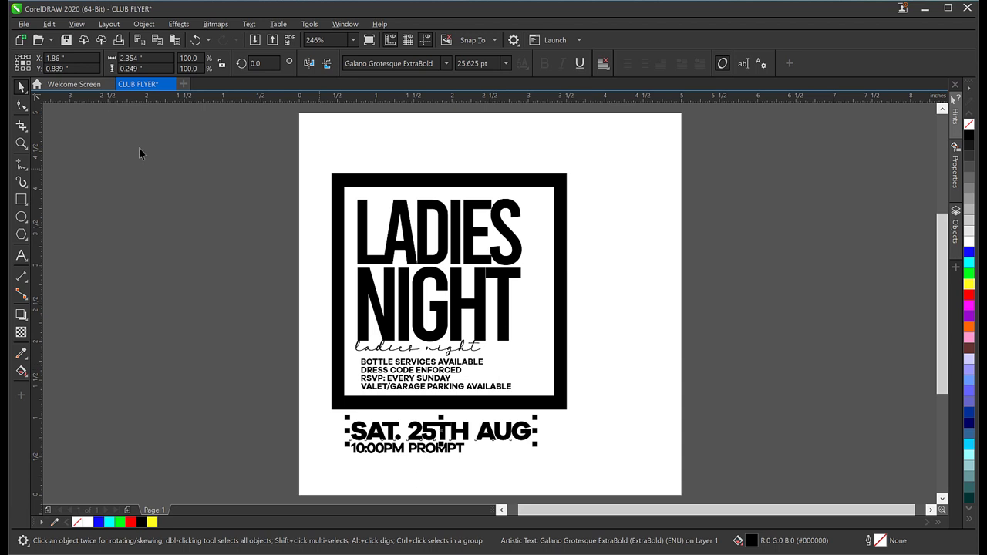
left_click_drag(775, 162, 190, 467)
key("ctrl+g")
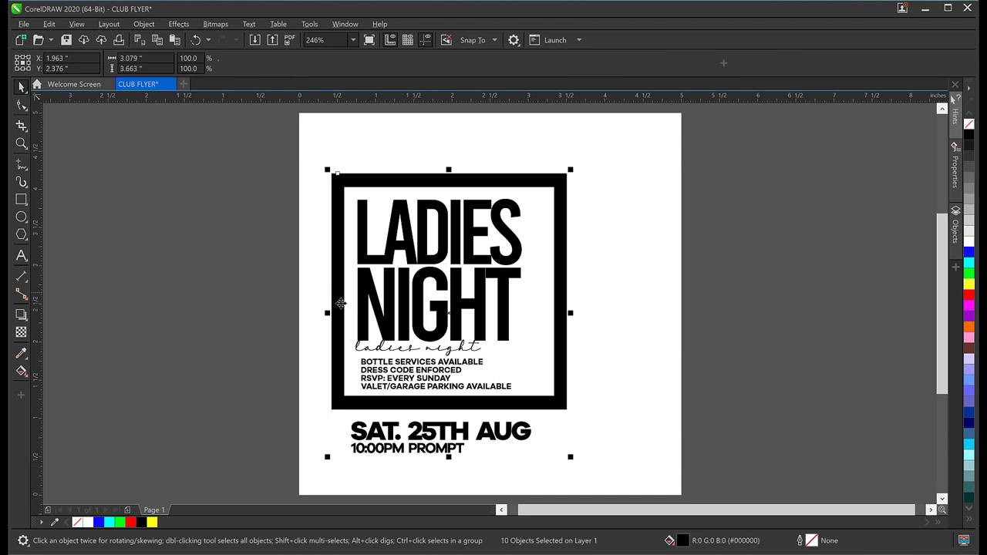
key("ctrl+z")
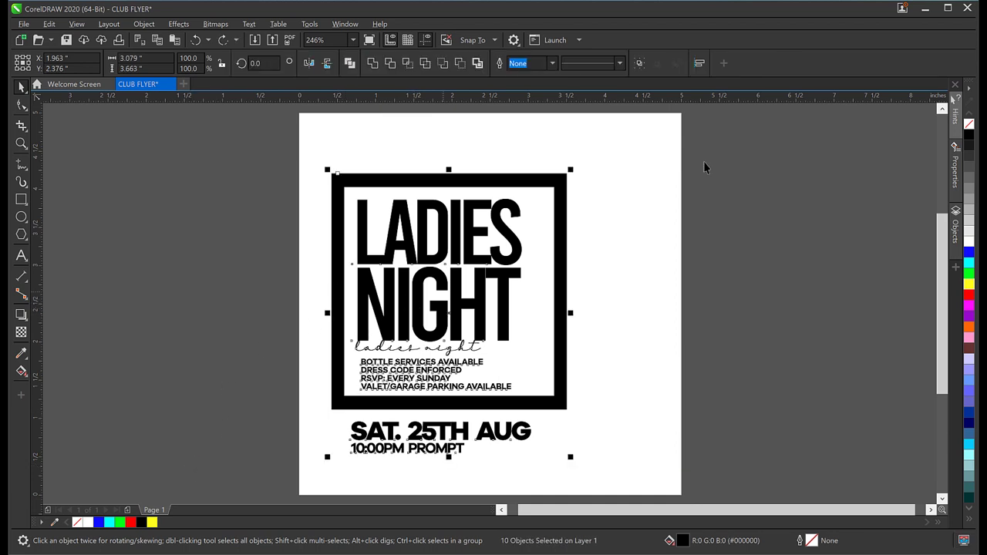
Select the frame together with all the title, supporting and date text and group them.
left_click_drag(752, 145, 296, 464)
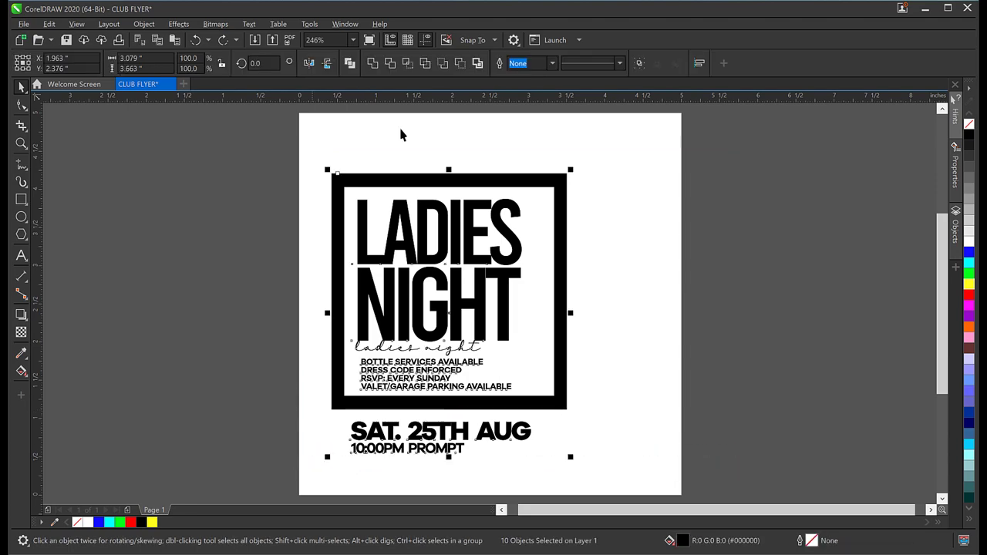
right_click(455, 216)
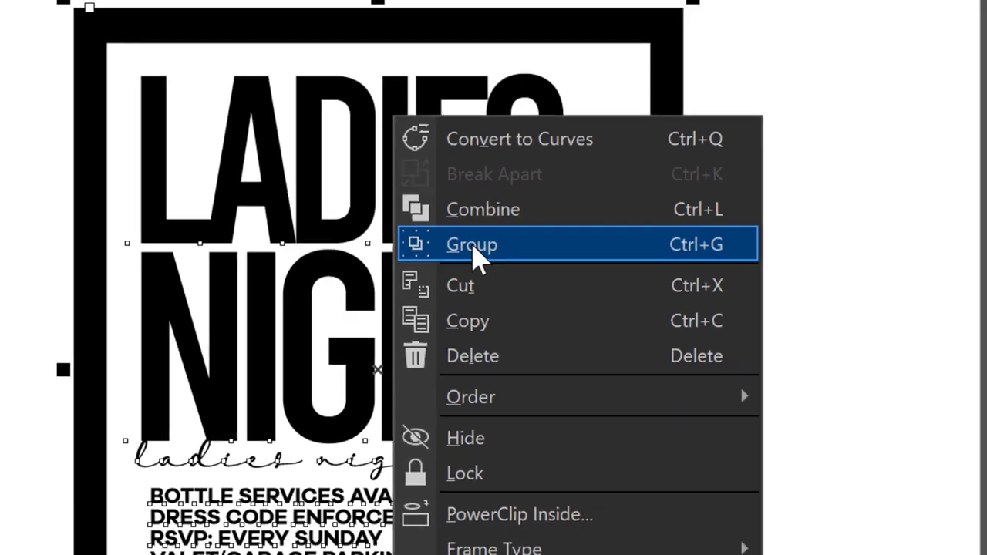
left_click(474, 250)
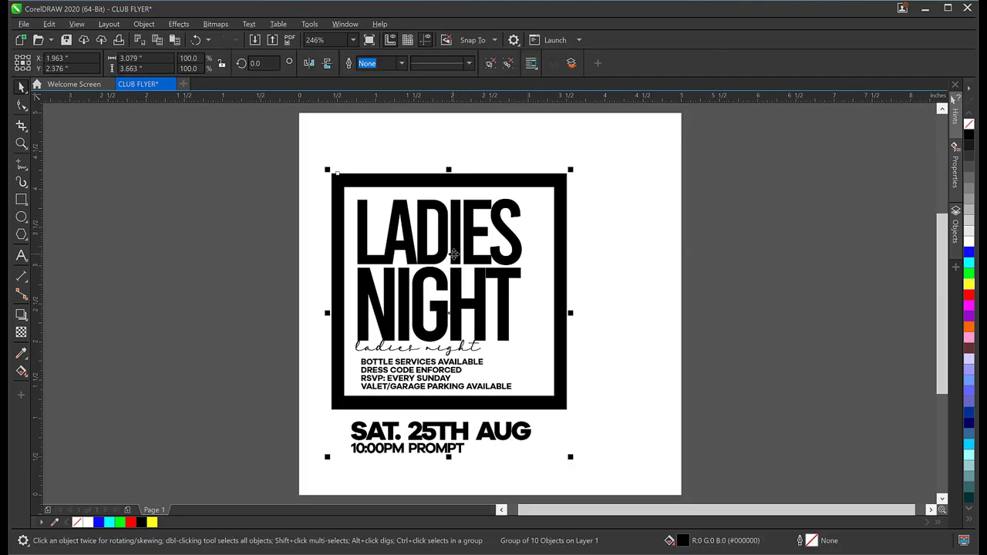
Move the group off the page to its left side and fill the 5 by 5 in background rectangle with black.
left_click_drag(455, 254, 172, 254)
left_click(386, 219)
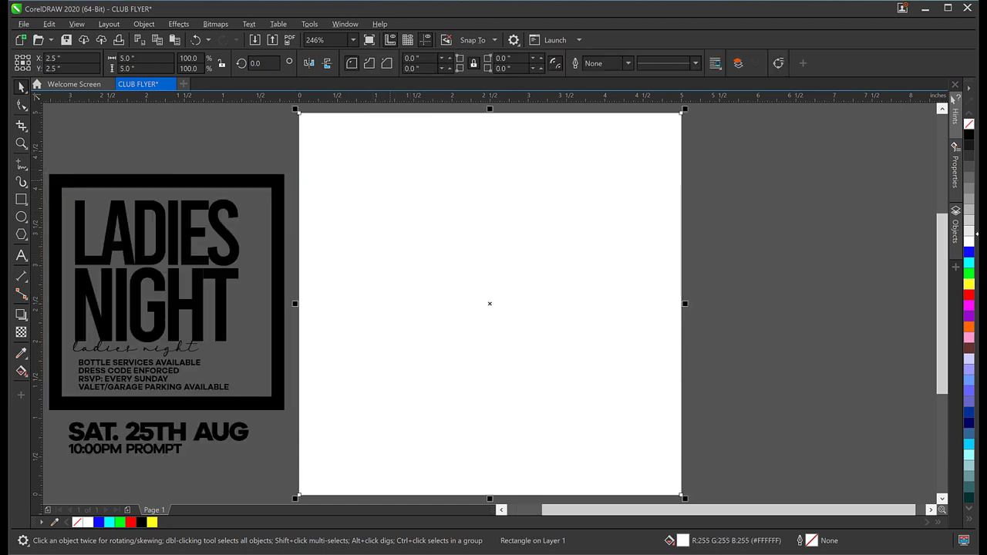
left_click(969, 134)
Fill the grouped frame and text with white and move the group back onto the black background, slightly left of centre.
left_click(132, 189)
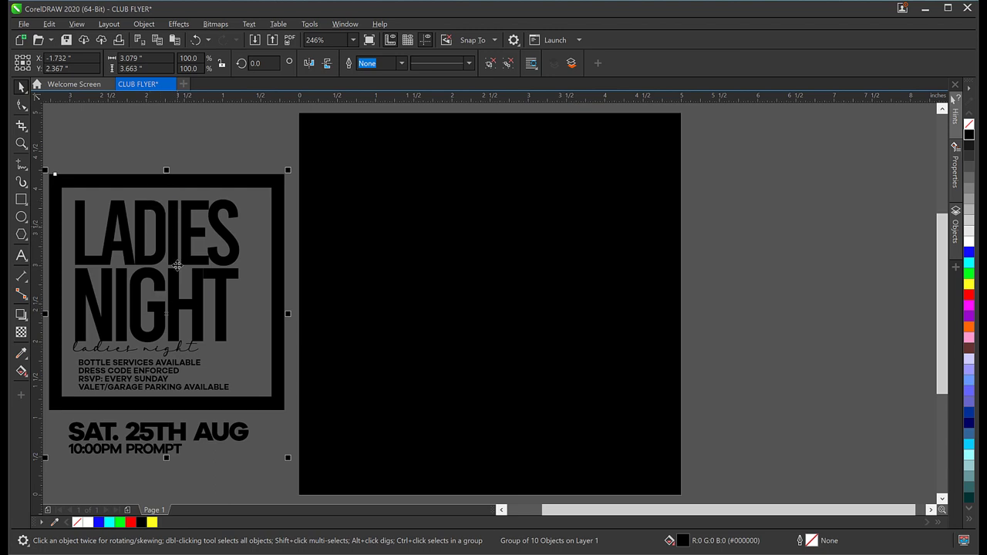
left_click(969, 241)
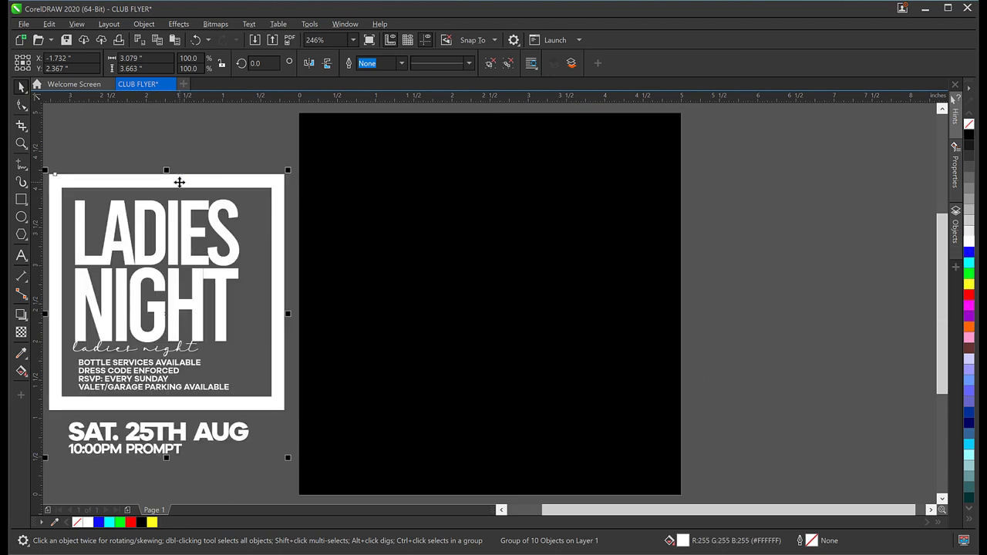
left_click_drag(213, 180, 461, 206)
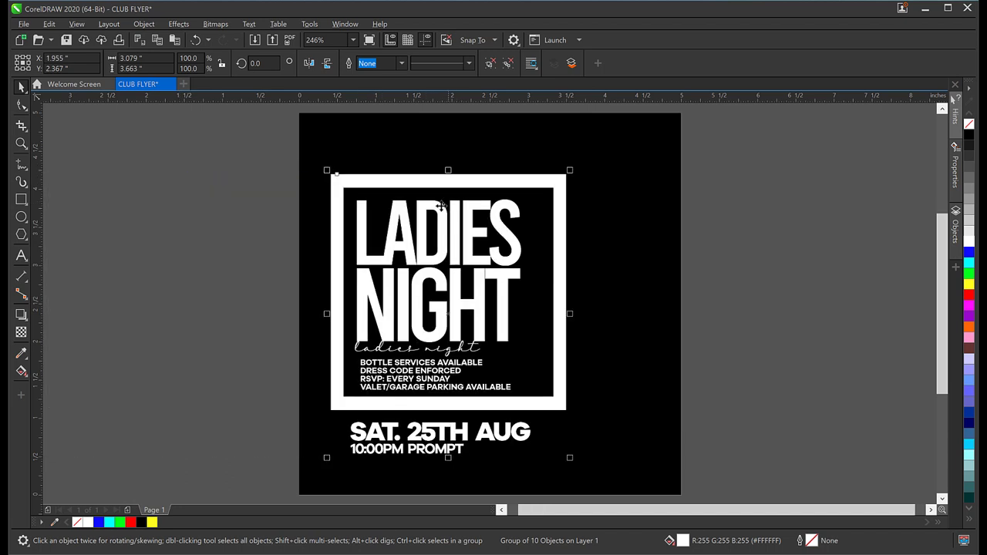
left_click(786, 206)
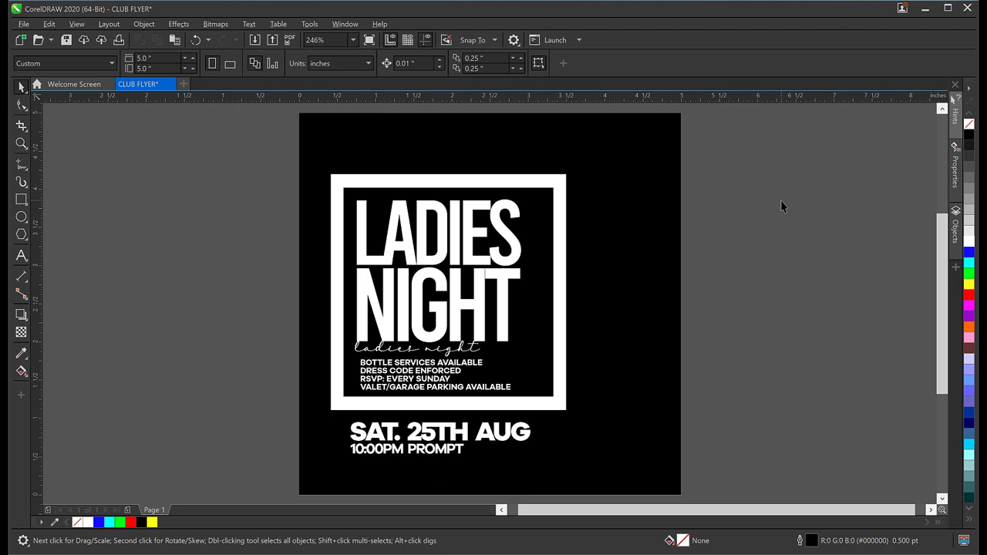
Ungroup the white frame and all the flyer text so each object can be selected separately.
left_click(439, 181)
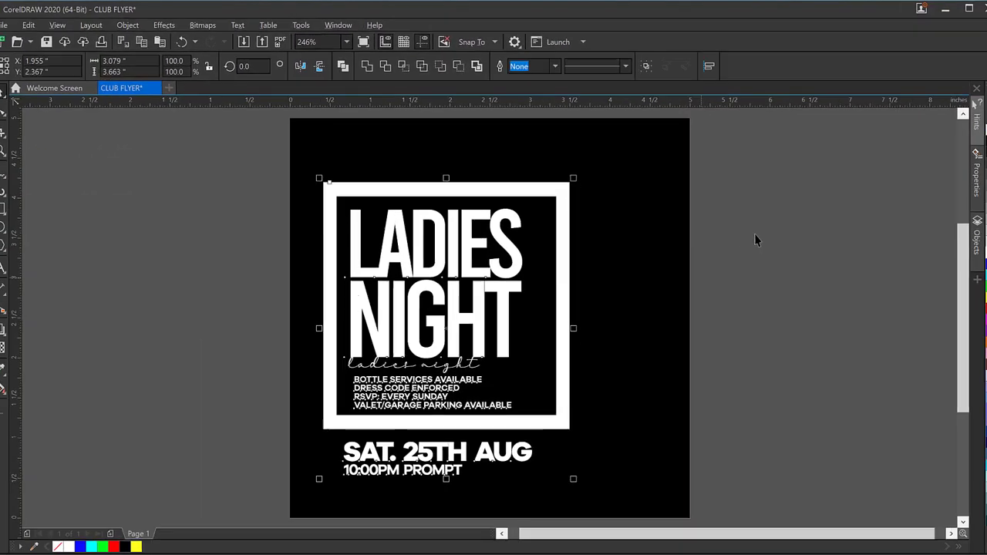
left_click(926, 434)
left_click(542, 347)
Try moving the frame and the LADIES text individually to the right, undoing each move.
left_click_drag(482, 184, 617, 174)
key("ctrl+z")
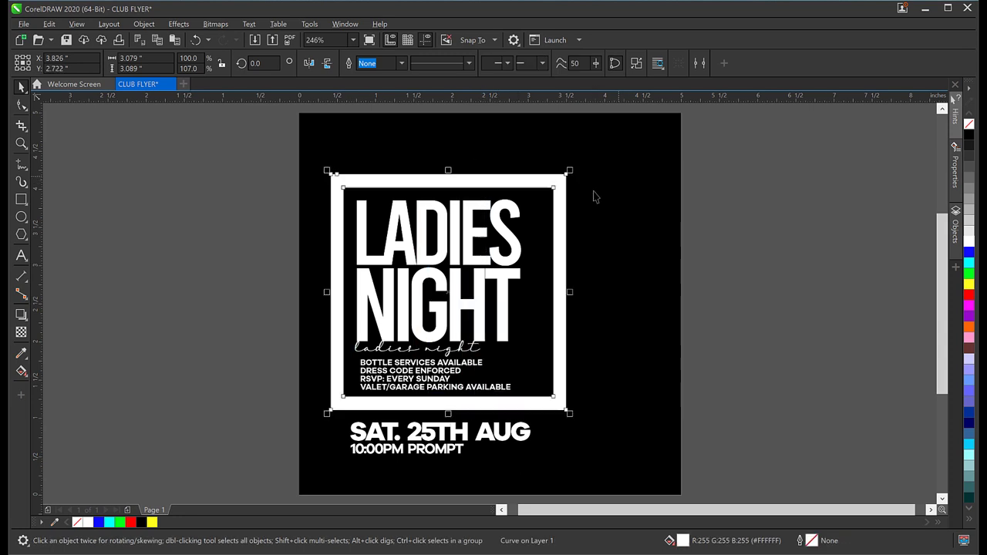
left_click(471, 231)
left_click_drag(471, 231, 650, 219)
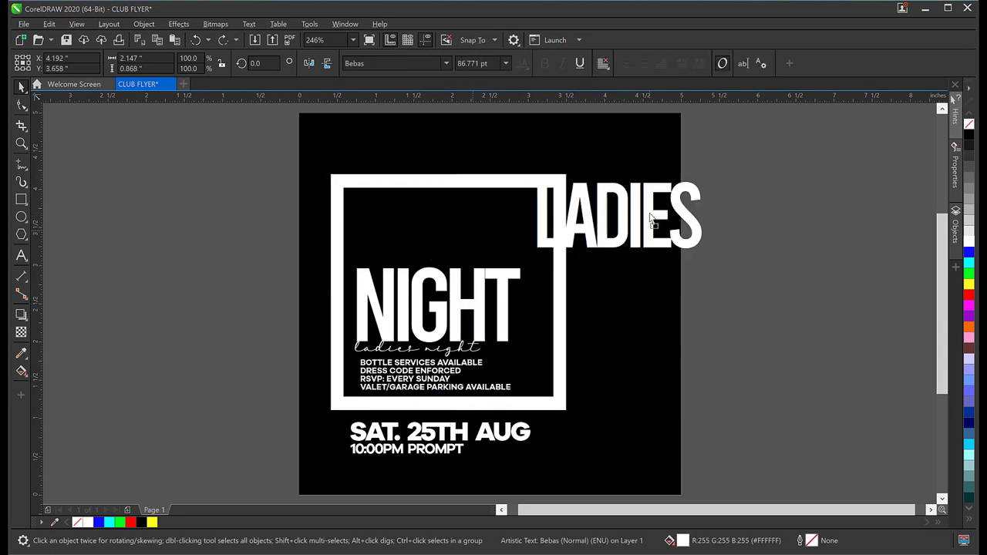
key("ctrl+z")
left_click_drag(473, 181, 552, 185)
key("ctrl+z")
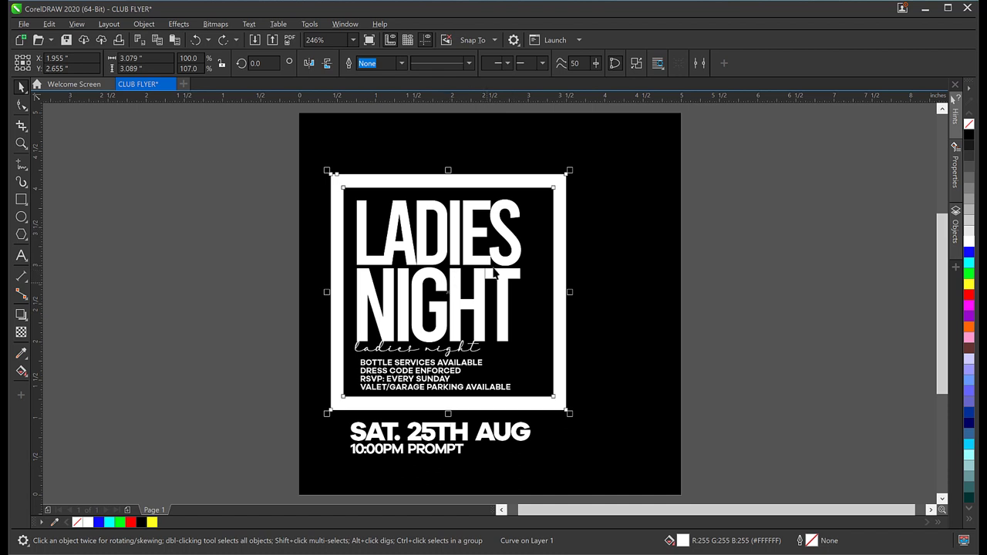
left_click(756, 207)
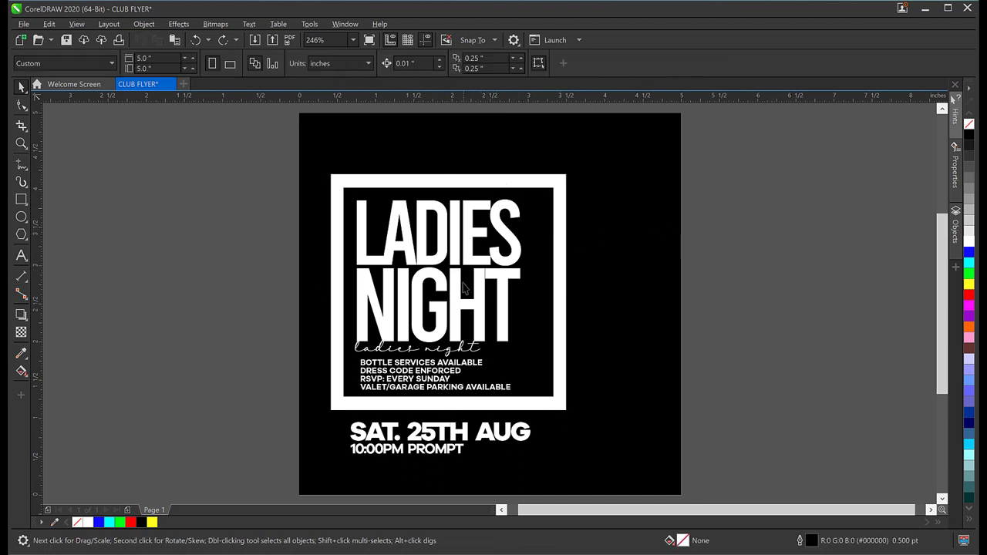
Switch to the RESOURCES folder in File Explorer and import the gold background JPG into the CorelDRAW flyer document.
left_click(425, 182)
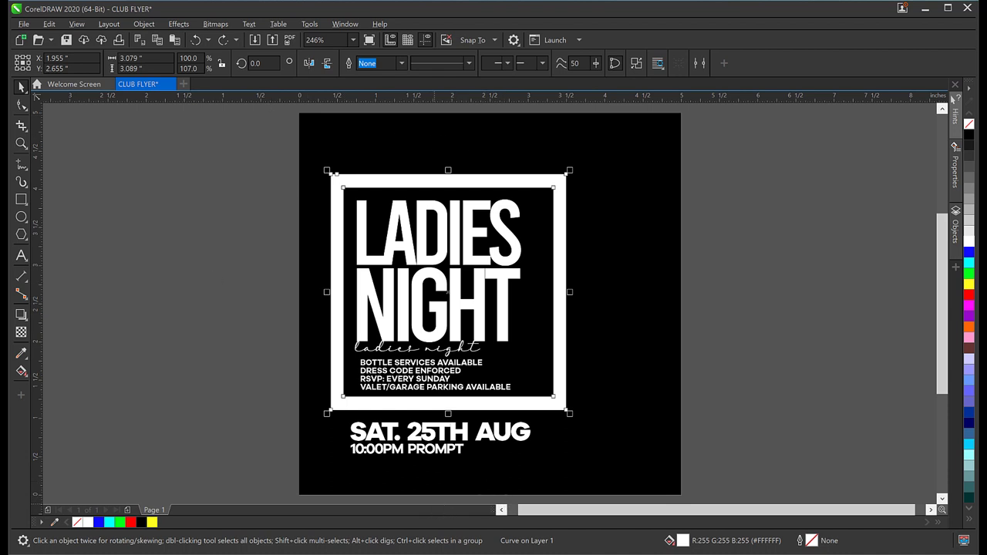
key("alt+Tab")
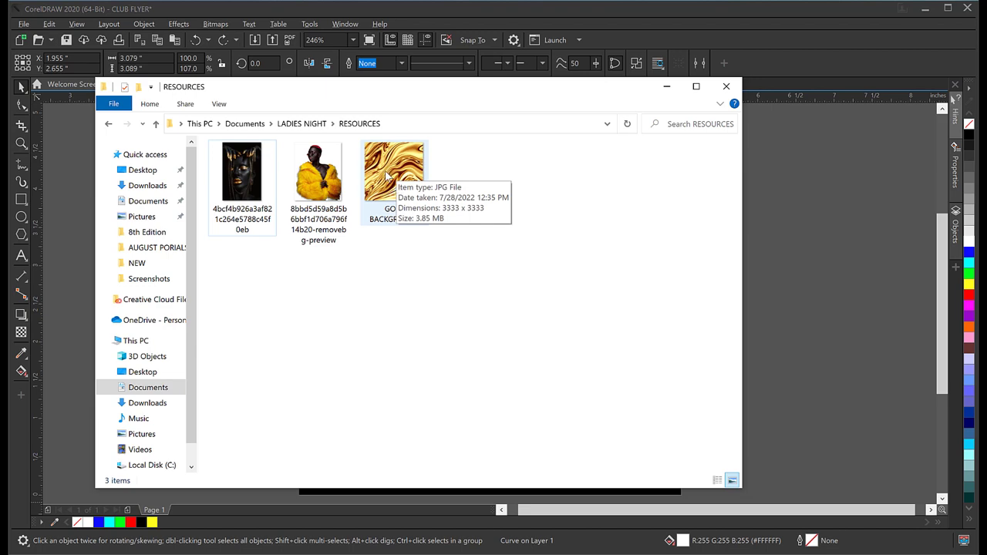
left_click_drag(383, 176, 763, 146)
left_click(667, 86)
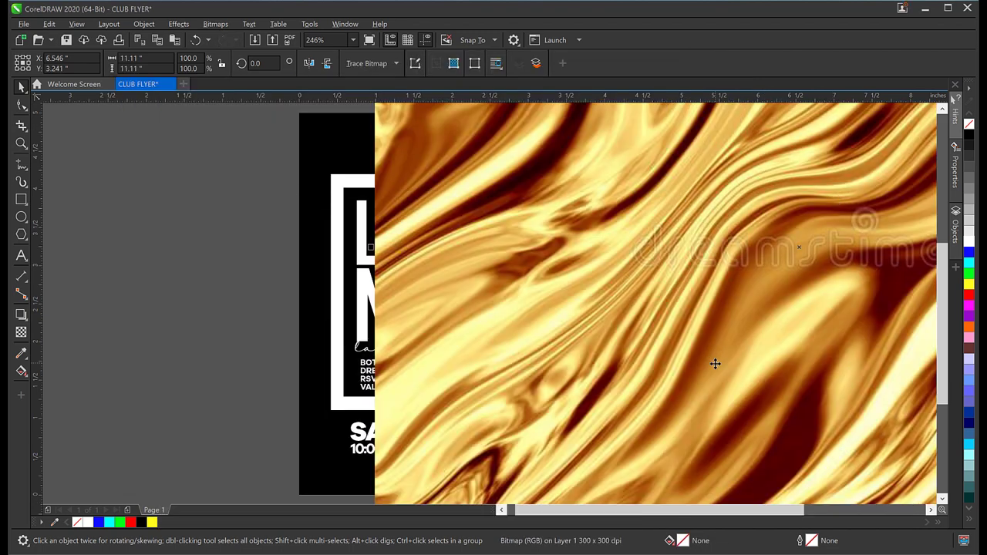
Move the imported gold image to the right side of the page so the frame and text are uncovered.
scroll(686, 337, "down", 4)
left_click_drag(745, 279, 719, 379)
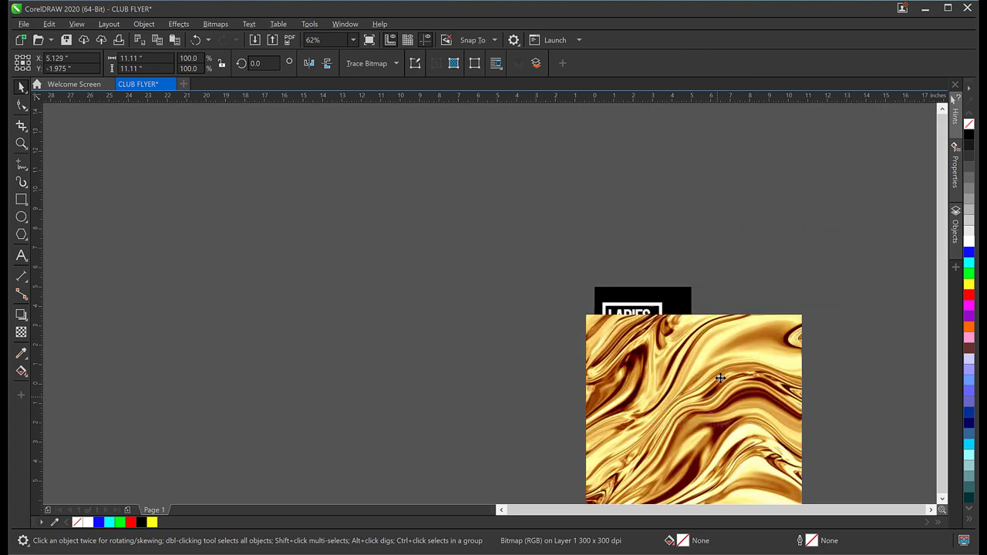
scroll(719, 379, "up", 2)
scroll(588, 300, "up", 2)
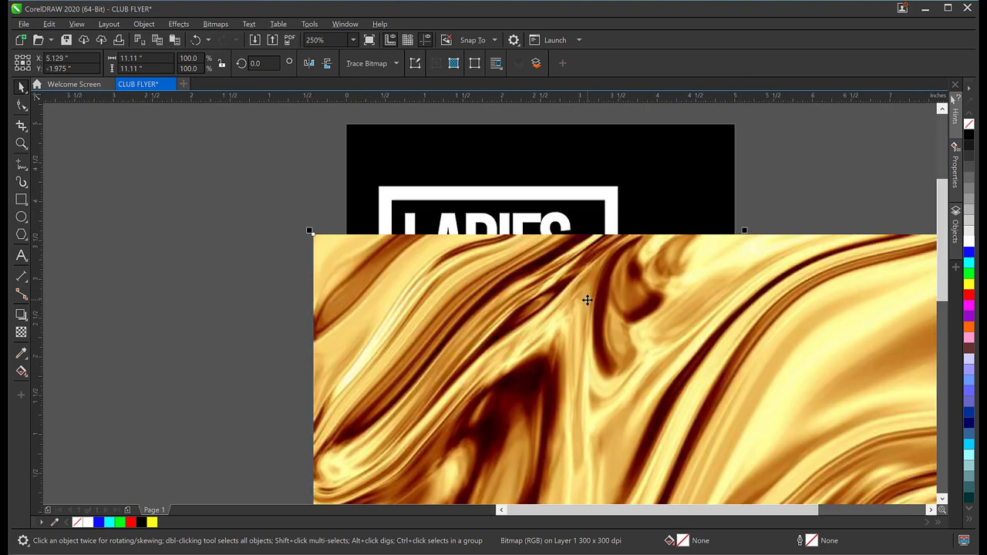
scroll(489, 270, "down", 2)
left_click_drag(653, 277, 851, 253)
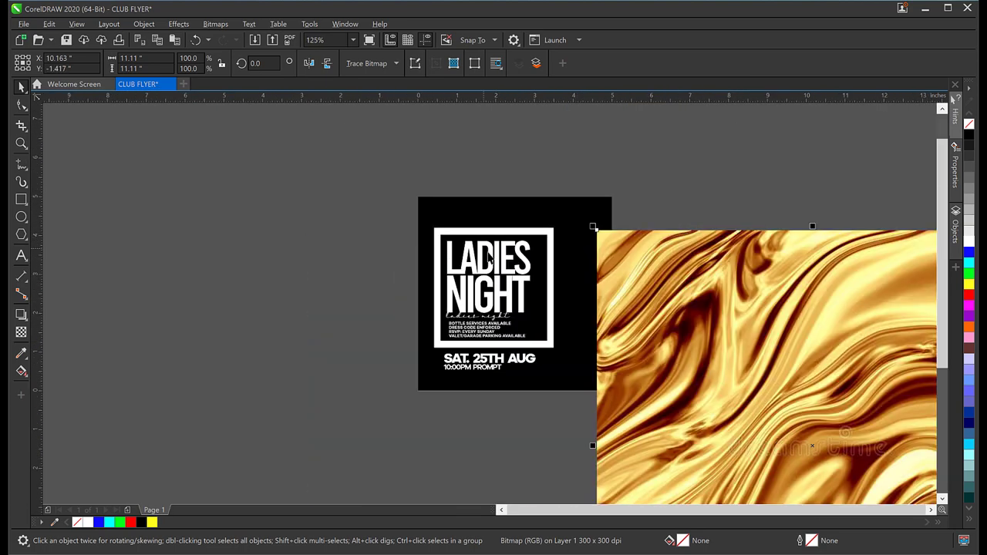
left_click(511, 237)
scroll(497, 235, "up", 2)
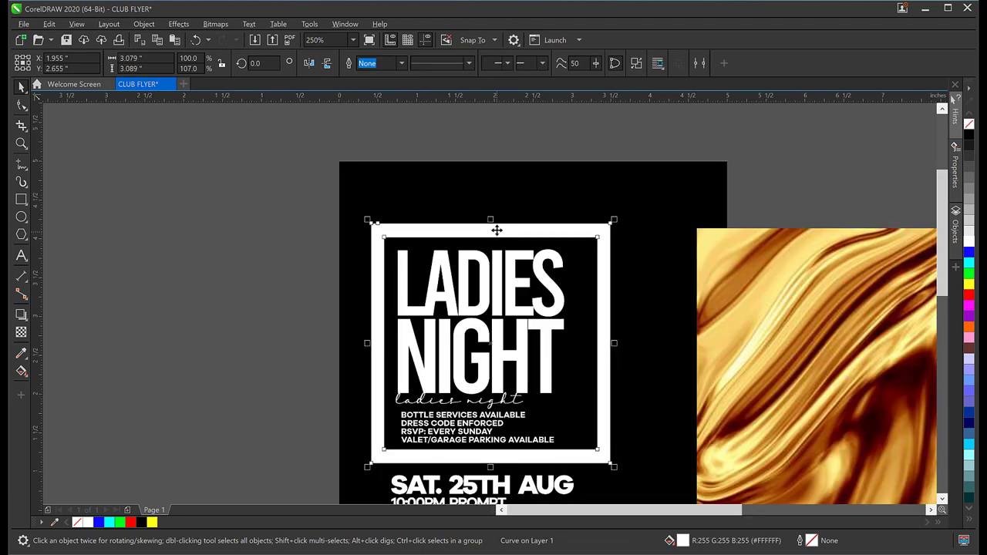
key("Escape")
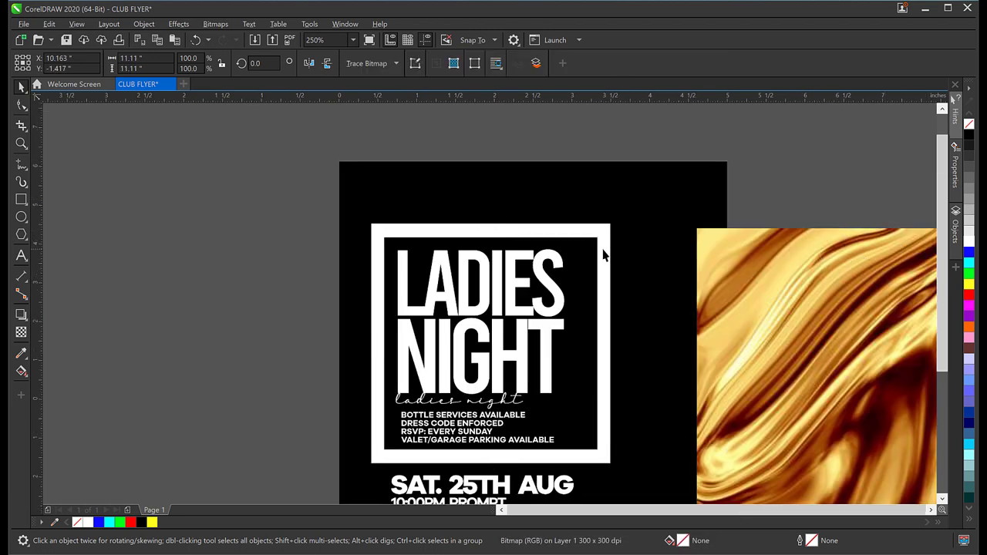
scroll(603, 250, "down", 4)
Place two copies of the gold image, each scaled to about 7.25 in square, left of the flyer, one above the other.
left_click(676, 259)
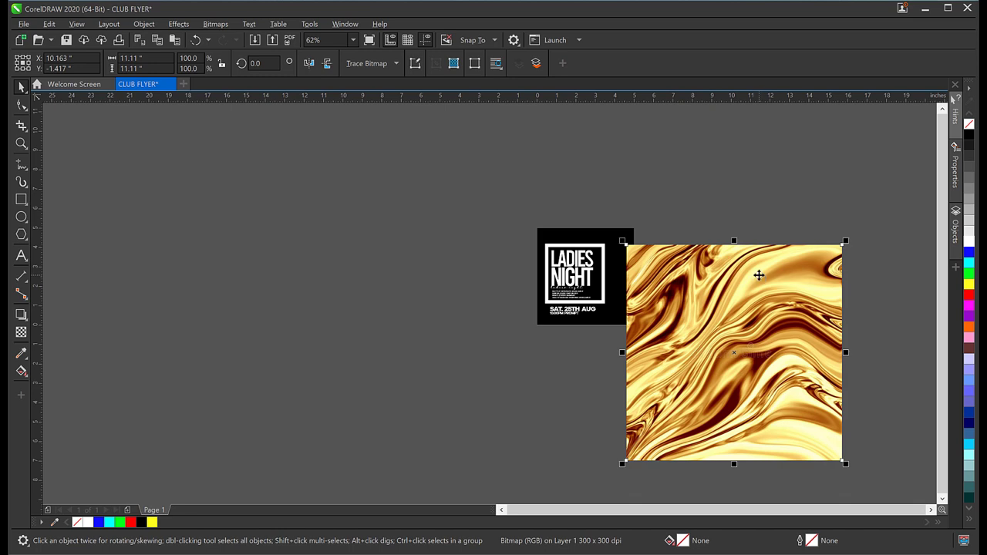
left_click_drag(759, 272, 442, 283)
left_click_drag(306, 472, 318, 434)
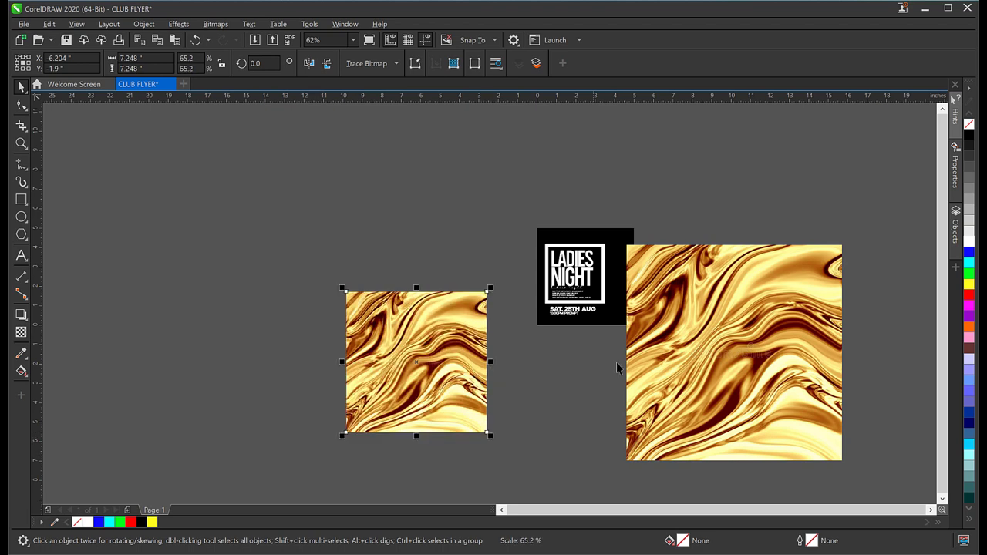
left_click(410, 357)
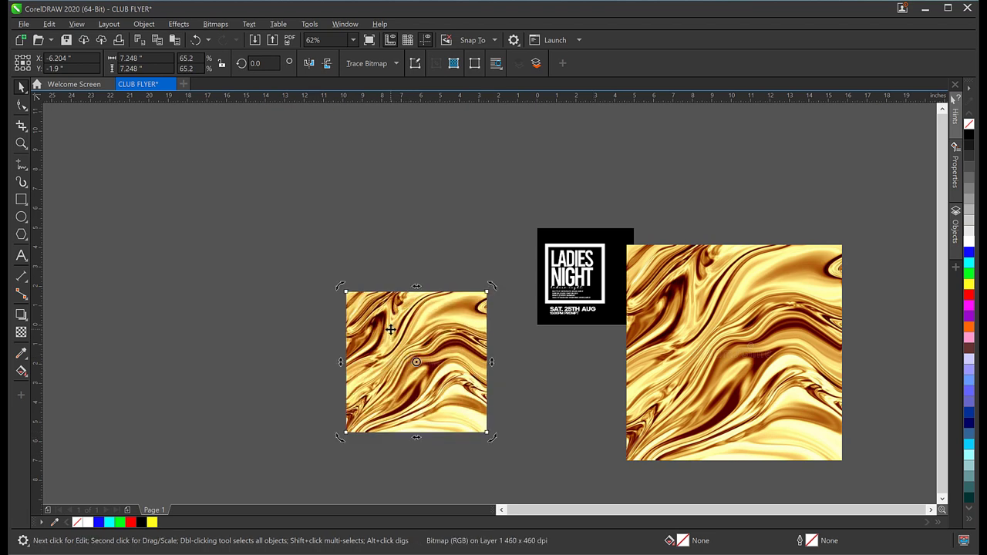
left_click_drag(412, 351, 413, 215)
PowerClip the original 11.11 in gold image inside the square frame around the title.
scroll(675, 294, "up", 2)
left_click(672, 286)
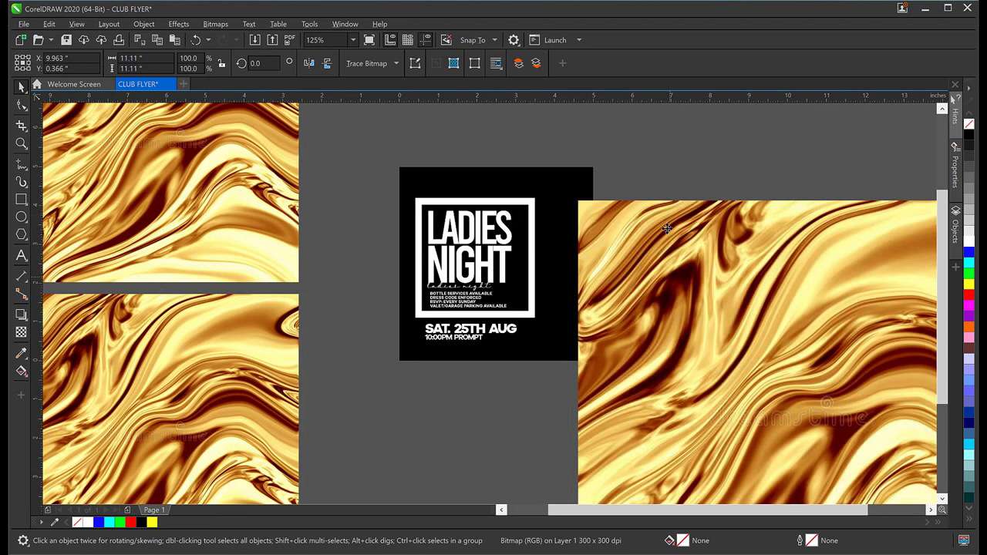
left_click_drag(668, 253, 677, 199)
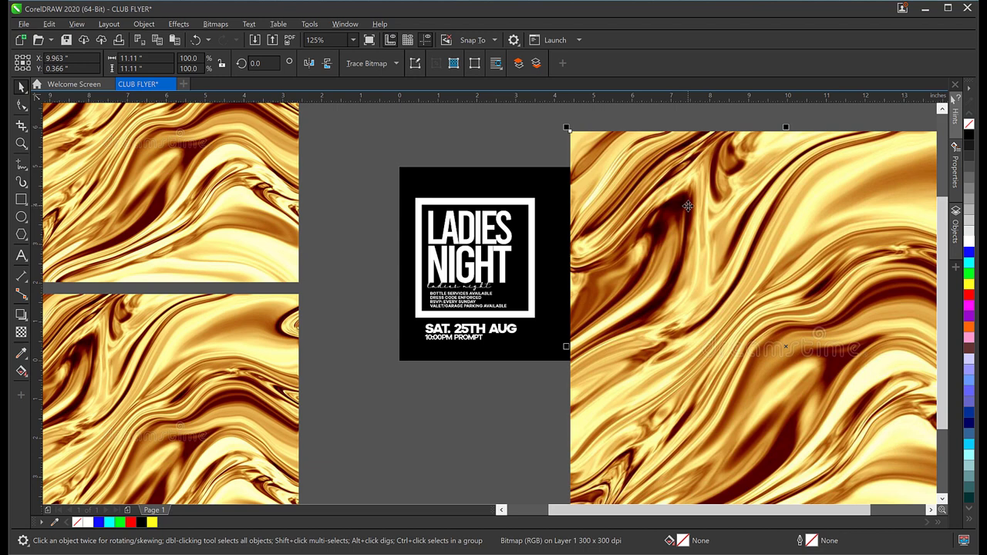
right_click(688, 206)
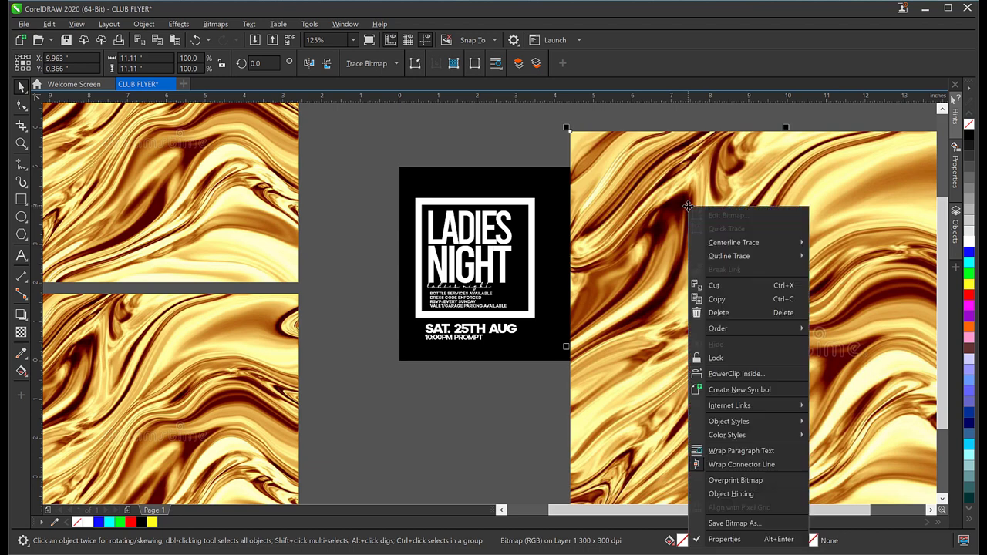
left_click(739, 374)
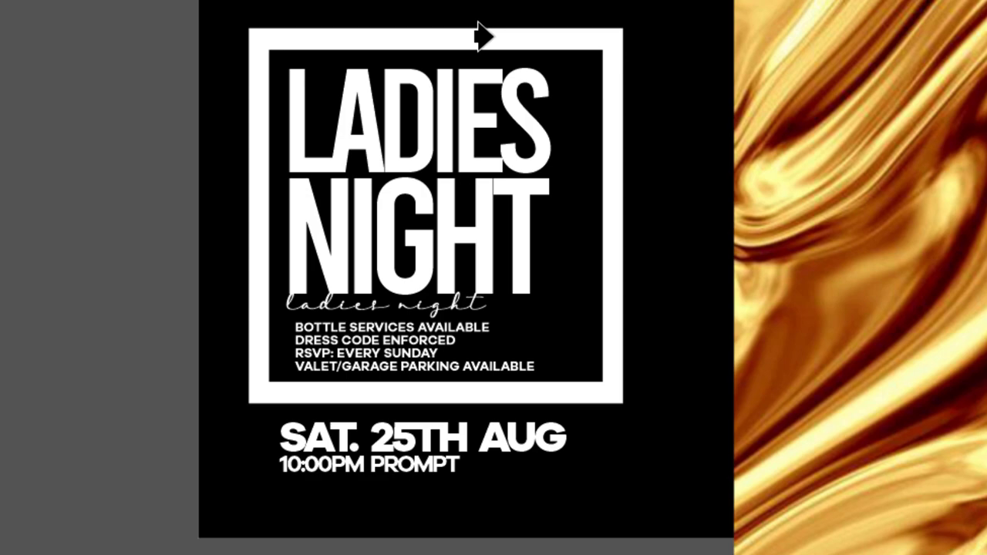
left_click(483, 36)
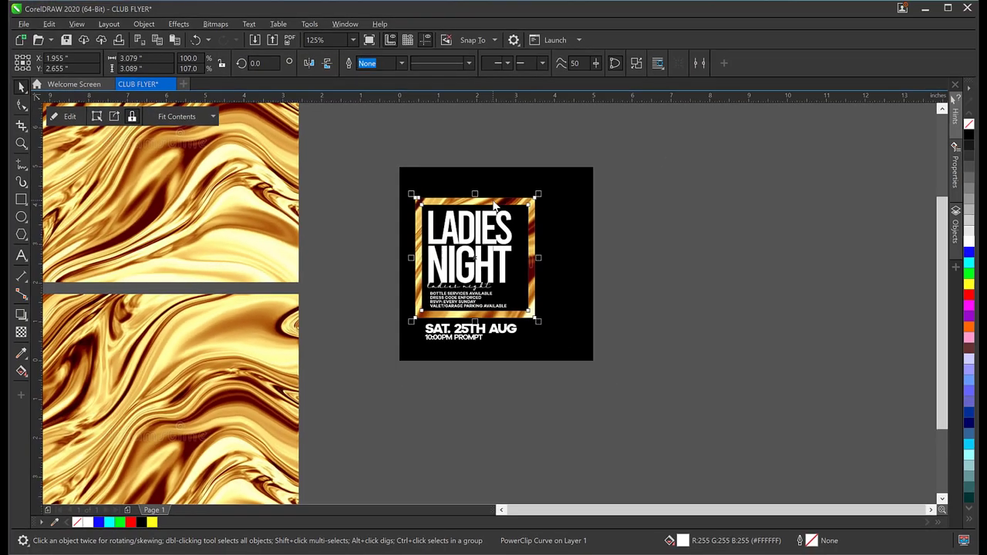
Edit the frame's PowerClip, shift the gold image up and slightly left to X 0.446 in, Y 5.405 in, and finish editing.
scroll(491, 218, "up", 2)
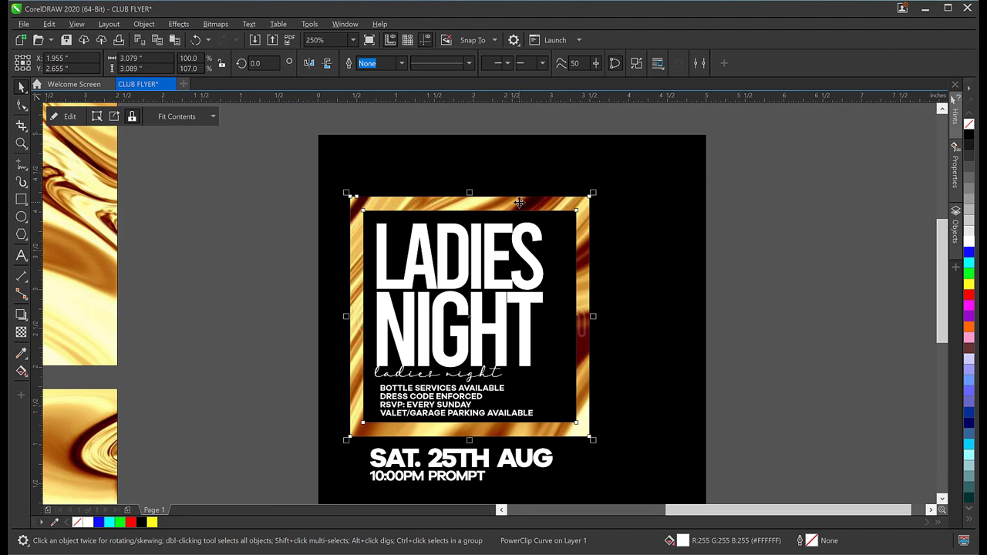
right_click(520, 202)
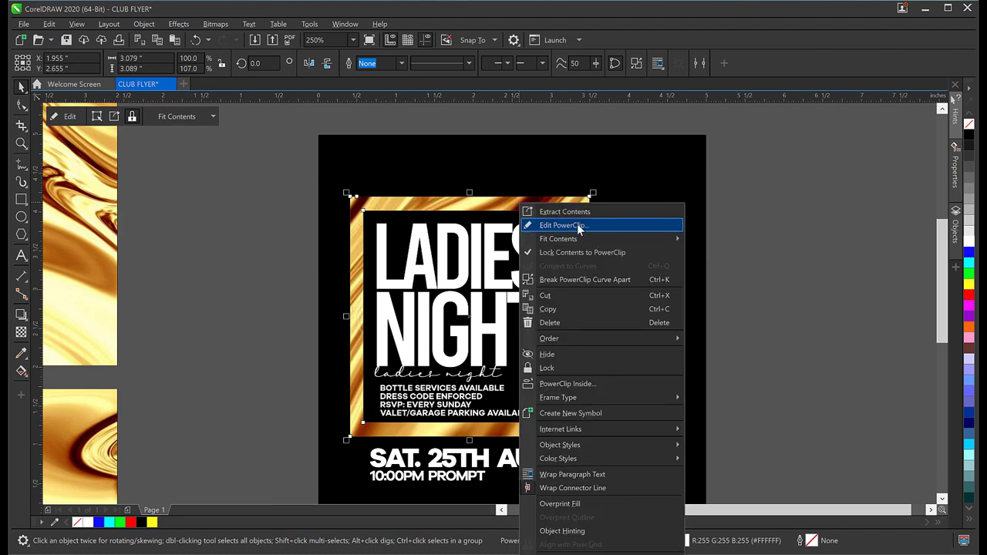
left_click(571, 226)
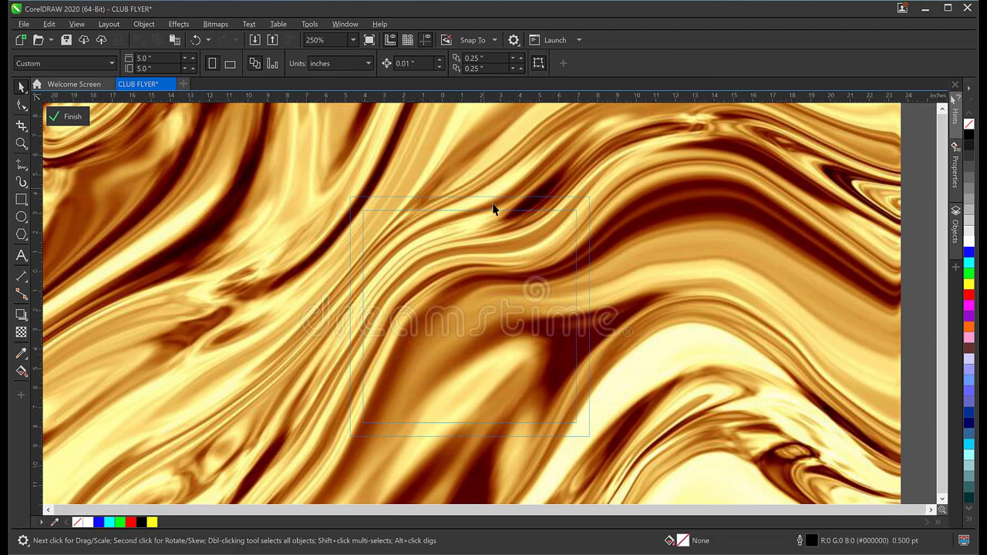
scroll(493, 209, "down", 2)
left_click(501, 202)
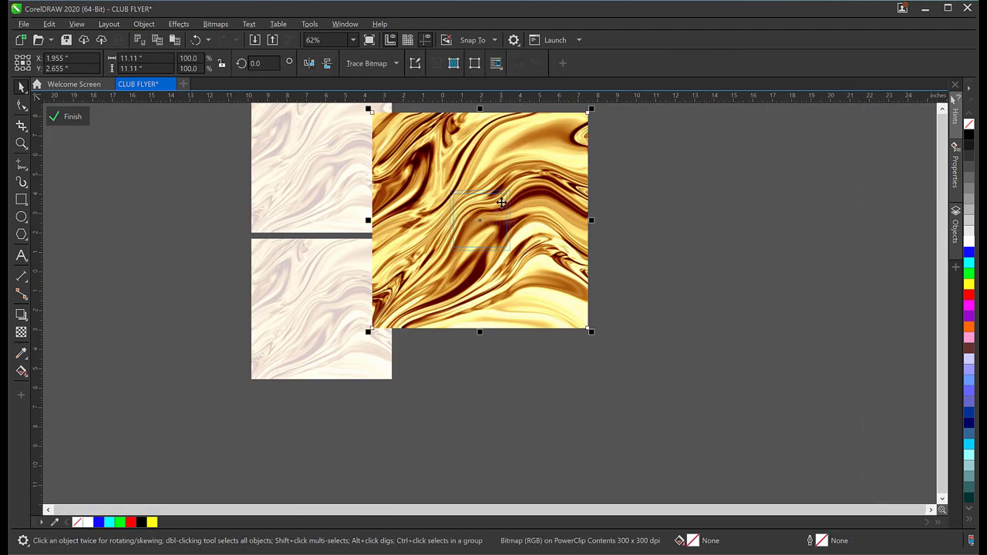
scroll(502, 202, "up", 1)
key("Up")
key("Up")
key("Up")
key("Up")
key("Up")
key("Up")
key("Up")
key("Up")
key("Up")
key("Up")
key("Up")
key("Up")
key("Left")
key("Left")
key("Left")
key("Left")
key("Left")
key("Left")
key("Left")
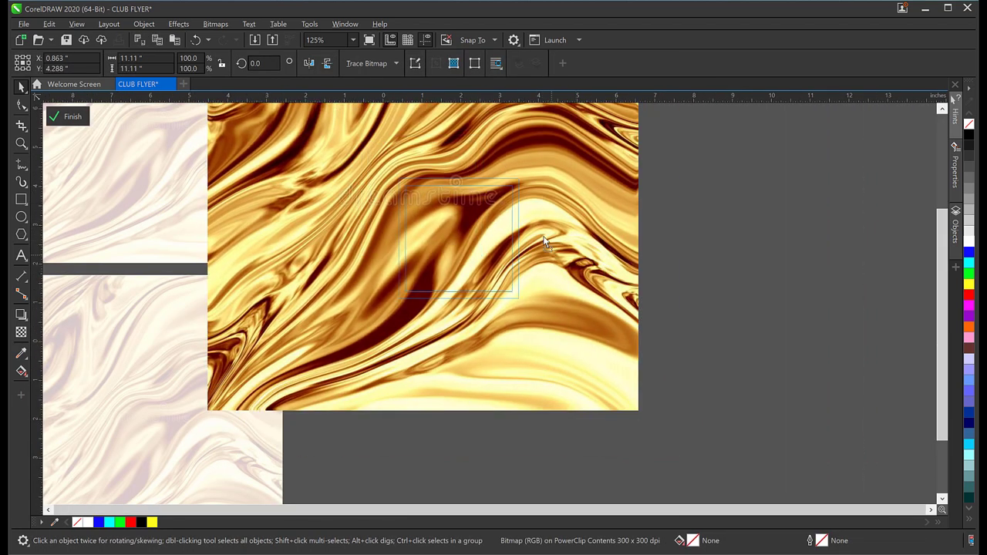
key("Up")
key("Left")
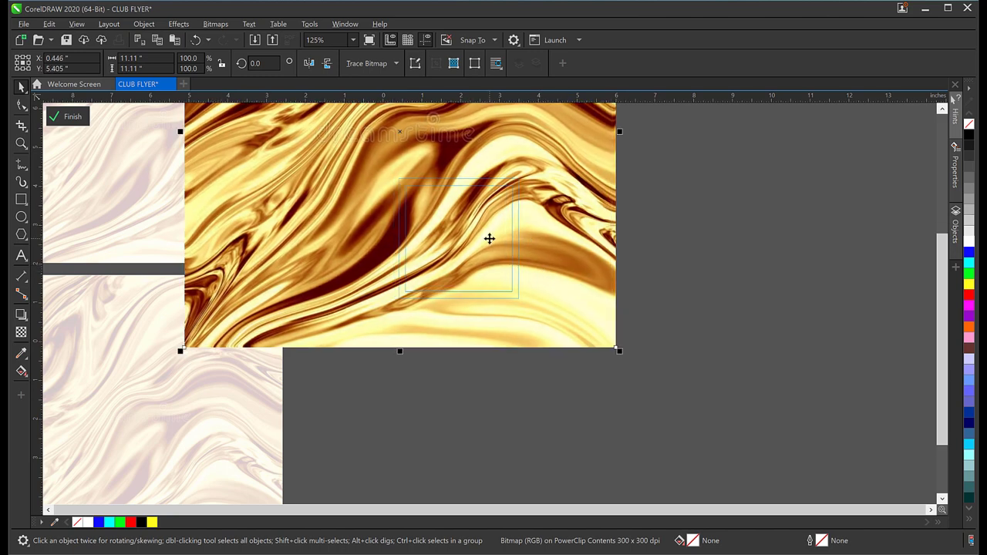
scroll(489, 238, "up", 1)
scroll(489, 252, "down", 1)
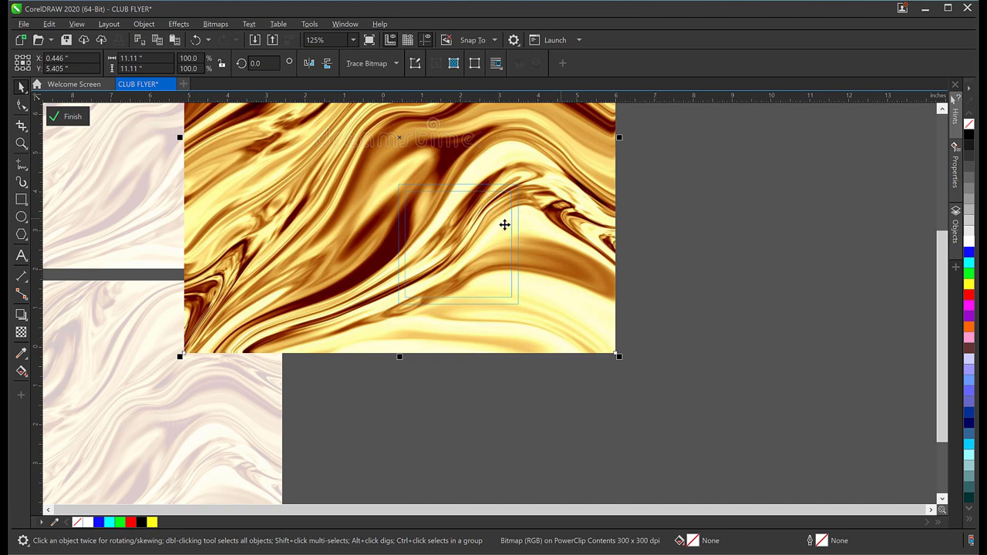
left_click(66, 117)
left_click(606, 277)
Reposition the gold image in the frame's PowerClip to about X 5.63 in, Y 4.78 in and finish editing.
left_click(385, 193)
double_click(450, 191)
left_click_drag(324, 216, 524, 239)
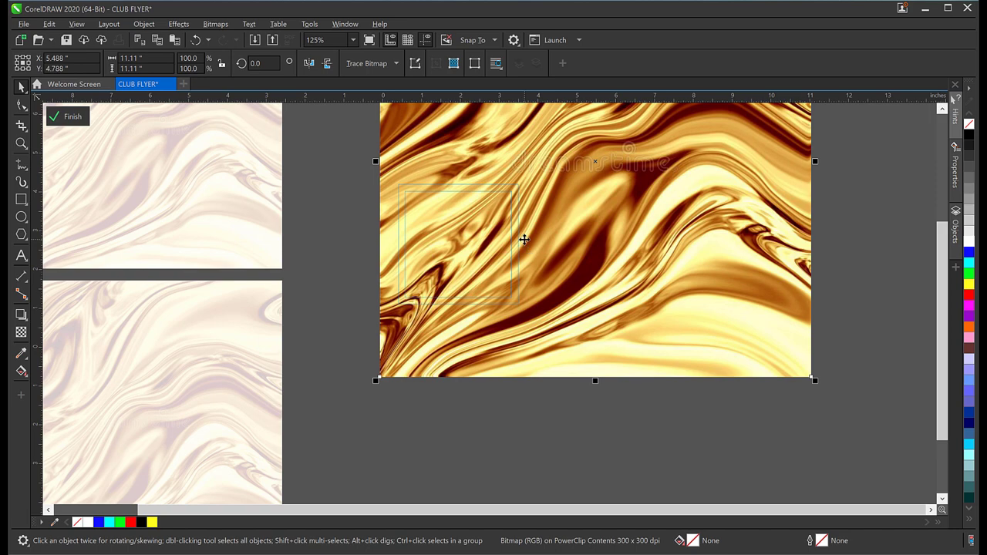
scroll(428, 192, "up", 2)
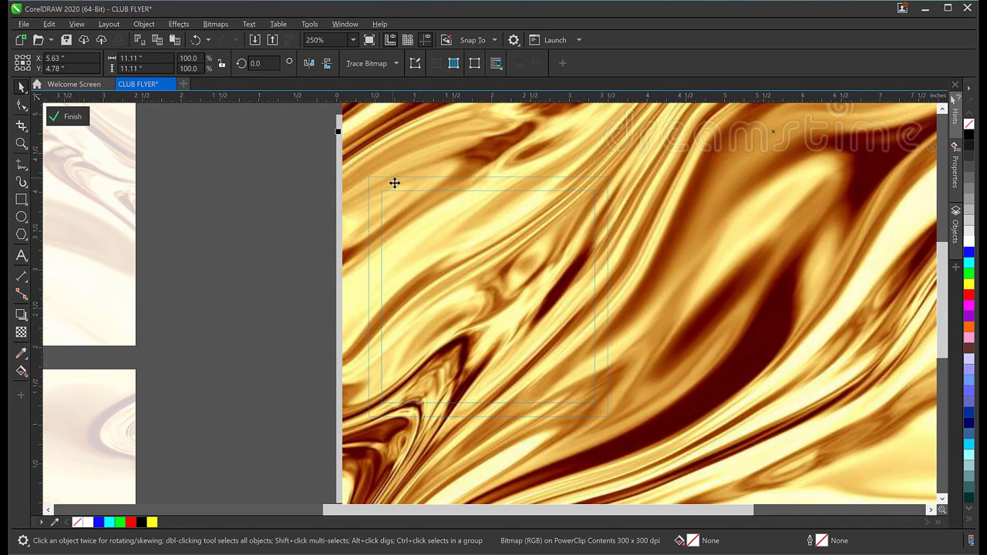
scroll(394, 182, "down", 2)
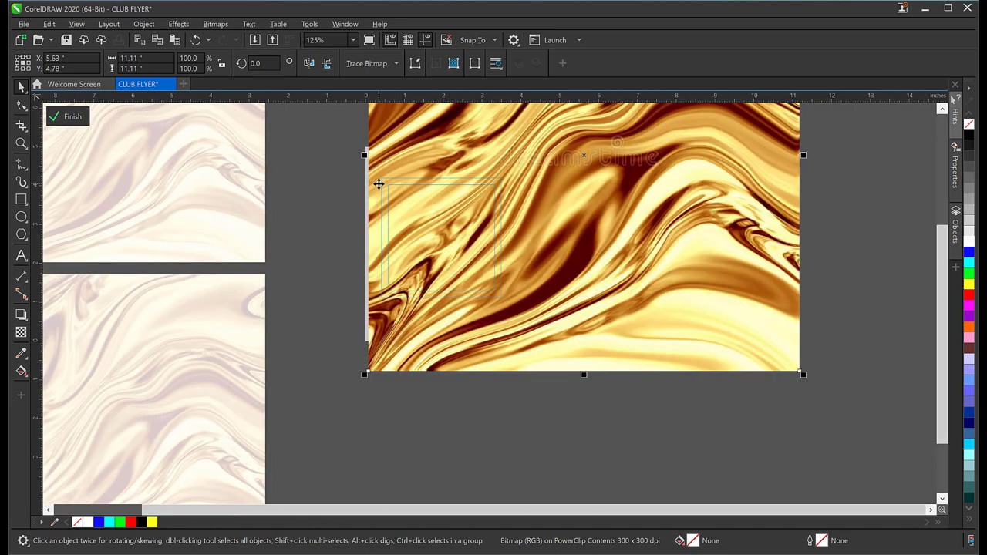
left_click(71, 119)
left_click(494, 388)
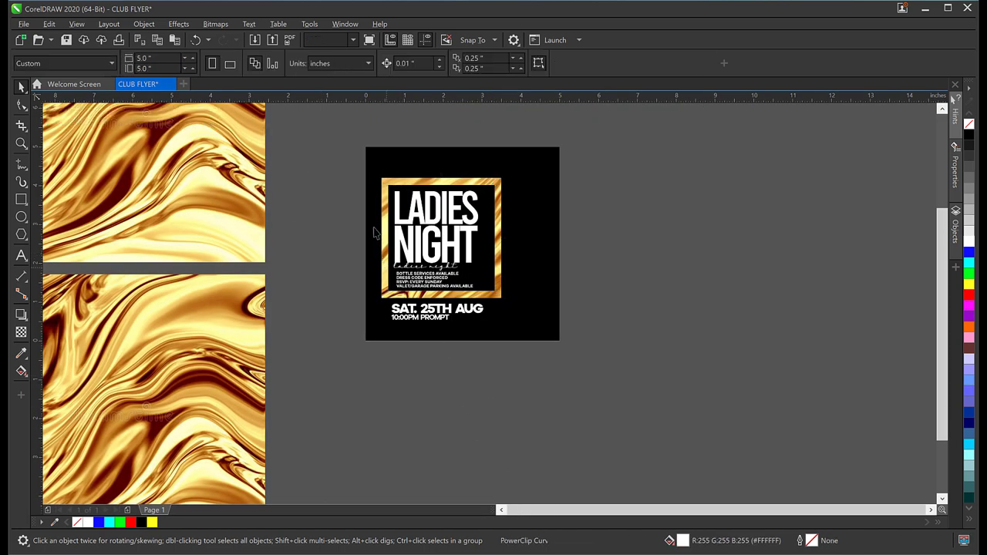
Move the upper gold image copy up and closer to the flyer, and select the LADIES text.
scroll(467, 235, "up", 1)
scroll(467, 236, "down", 1)
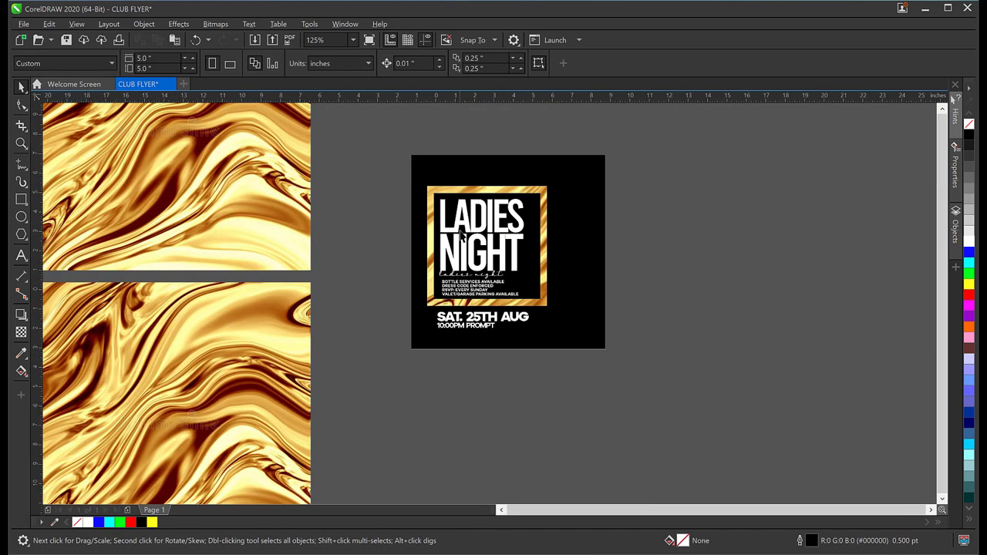
scroll(462, 235, "down", 1)
scroll(474, 231, "up", 1)
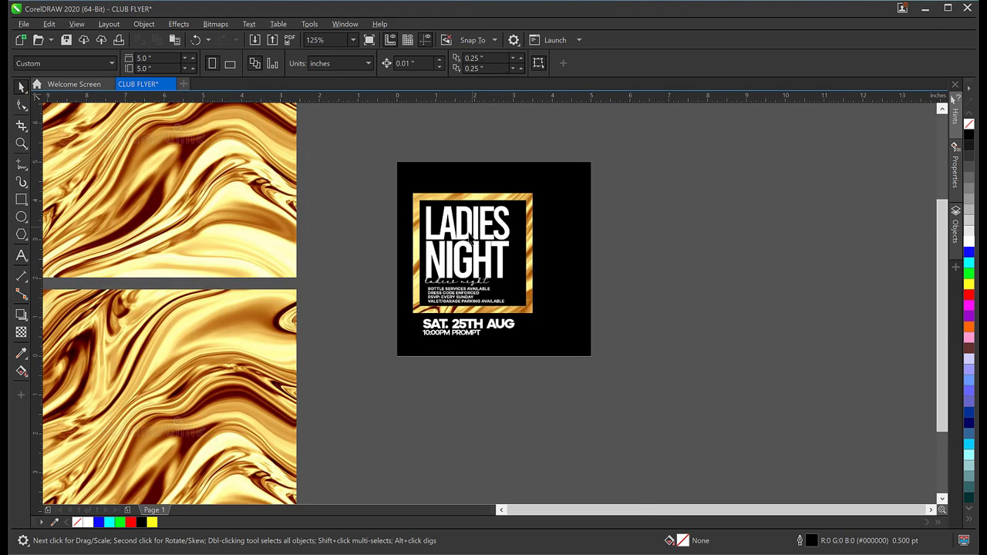
left_click(165, 205)
left_click_drag(165, 205, 212, 219)
left_click(448, 239)
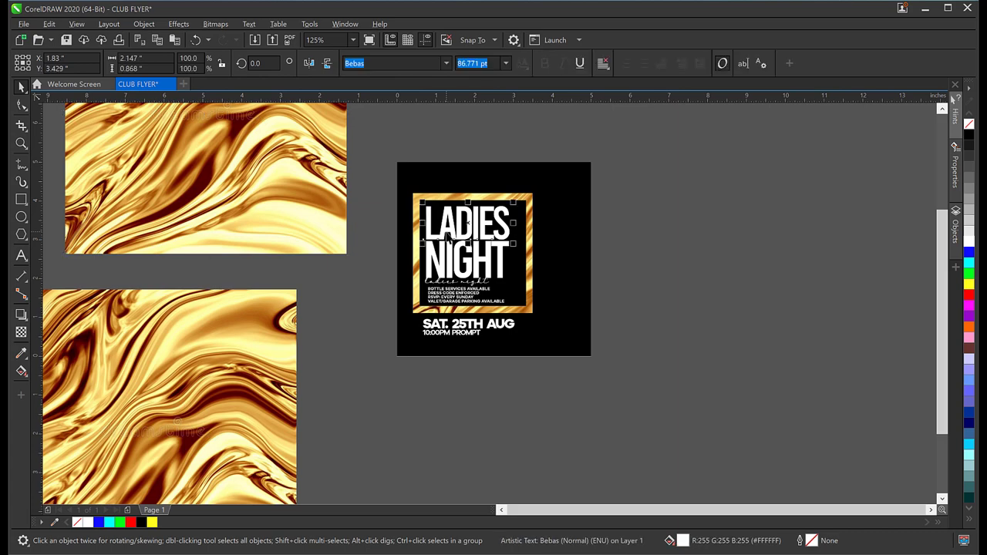
Convert the LADIES and NIGHT text objects to curves and weld them into a single shape.
scroll(453, 239, "up", 2)
left_click(455, 254)
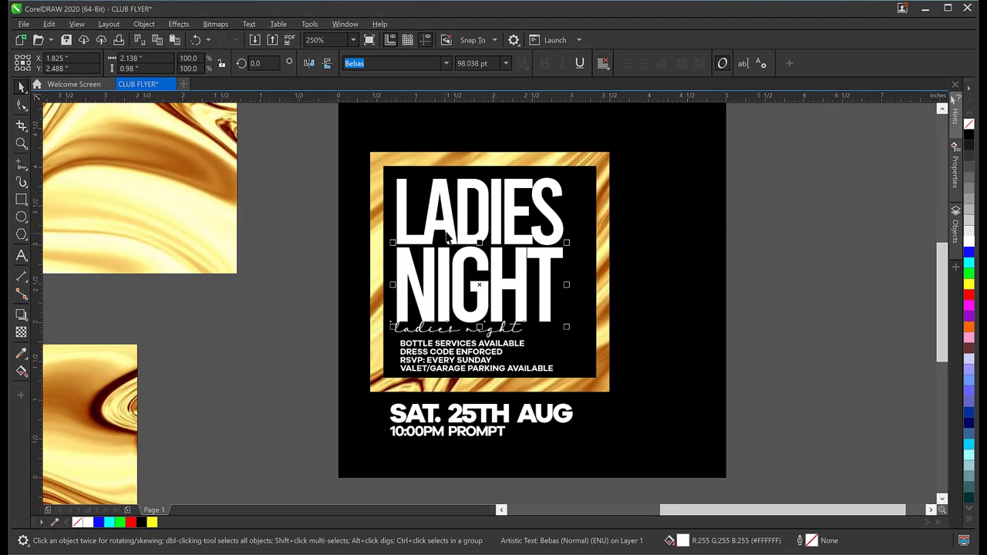
left_click(445, 235, "shift")
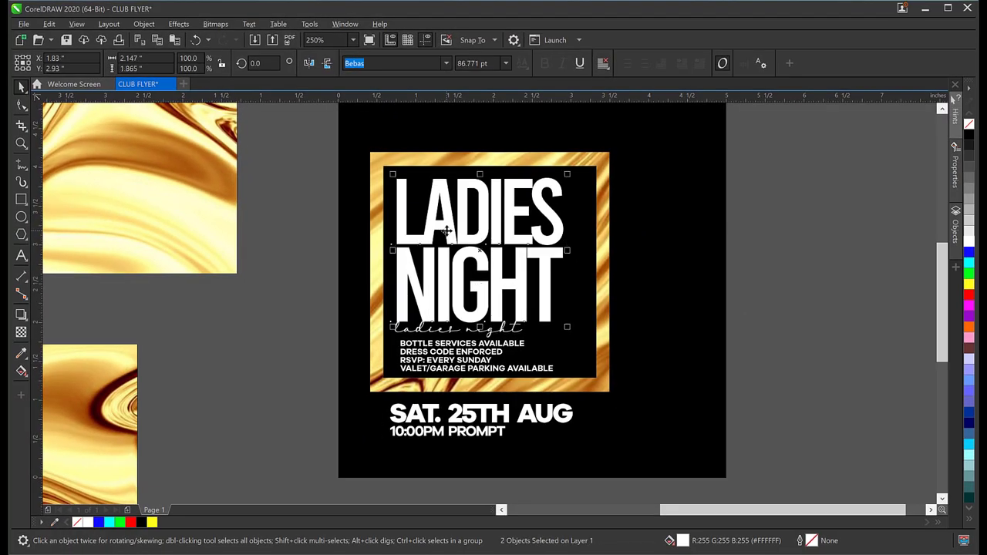
right_click(448, 232)
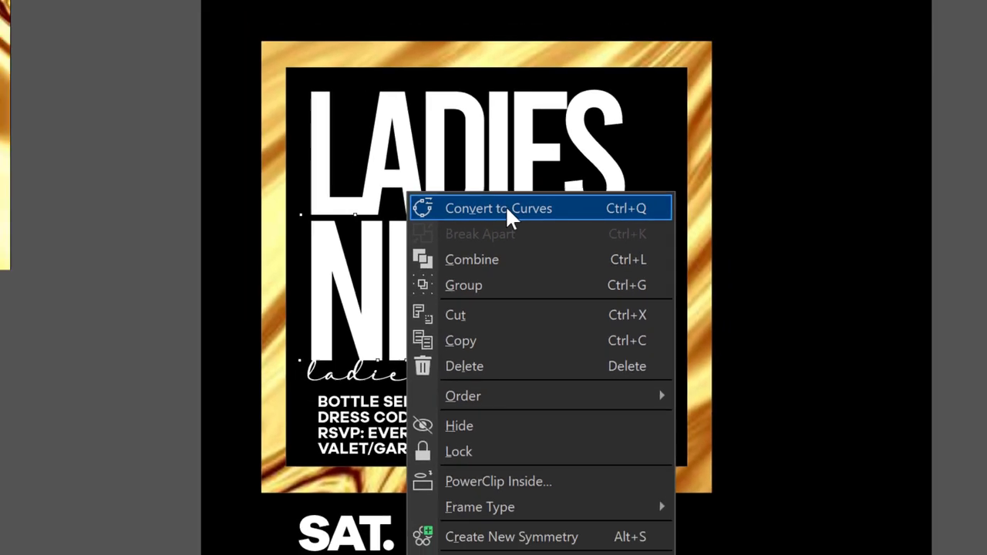
left_click(508, 195)
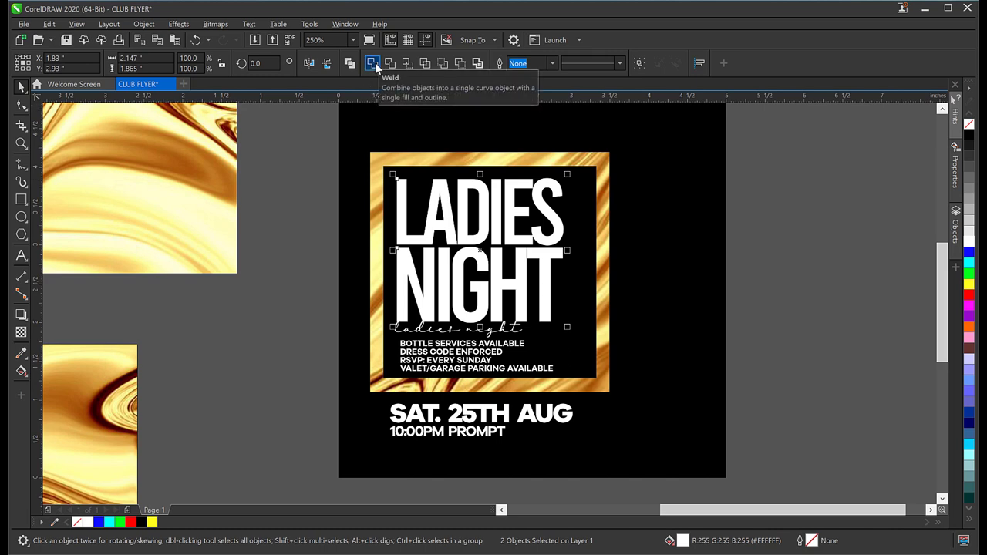
left_click(372, 63)
key("Escape")
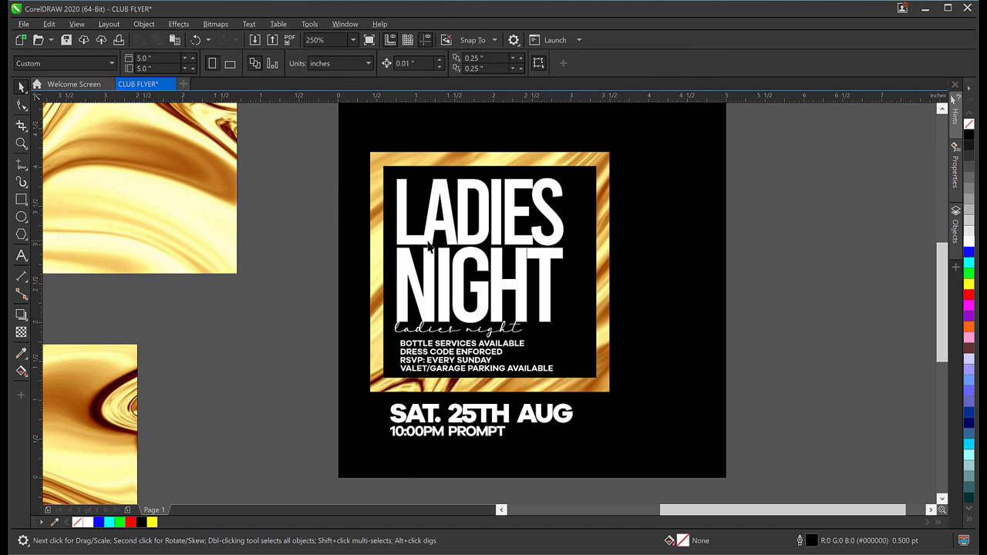
Try moving the welded title out of the frame toward the flyer's right edge, and undo the move.
left_click(430, 245)
left_click_drag(494, 231, 736, 233)
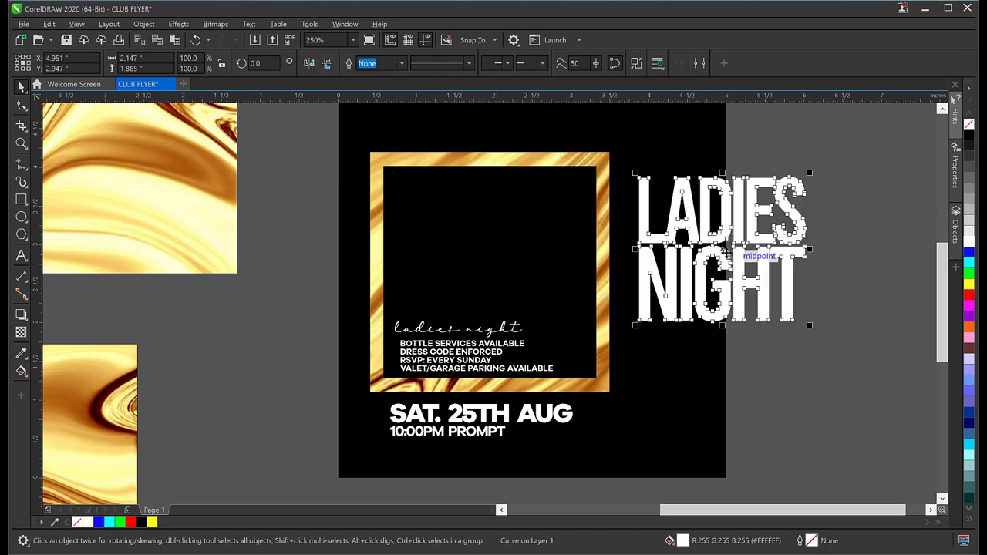
key("ctrl+z")
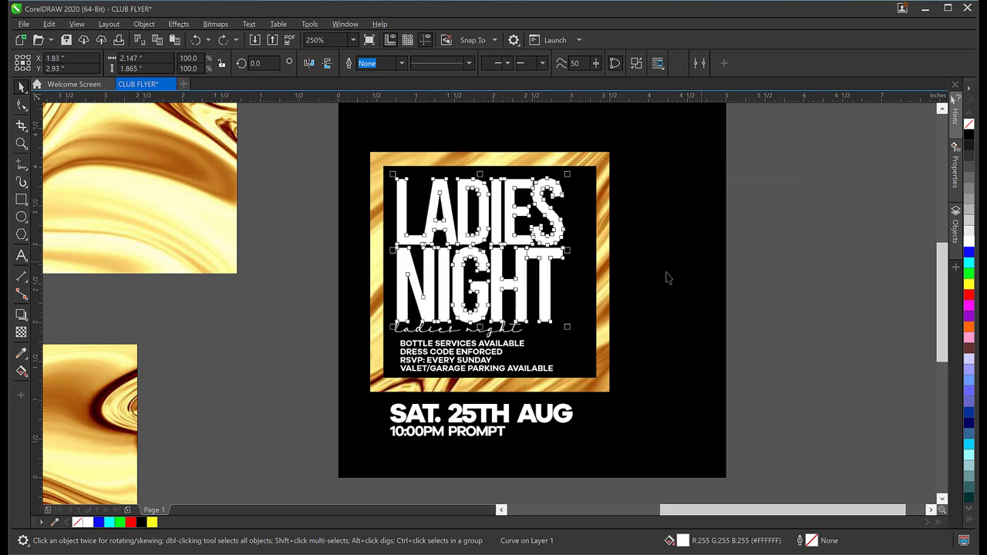
Move the upper gold image next to the flyer and PowerClip it inside the welded LADIES NIGHT title.
left_click(138, 206)
left_click_drag(132, 198, 213, 254)
scroll(226, 232, "down", 2)
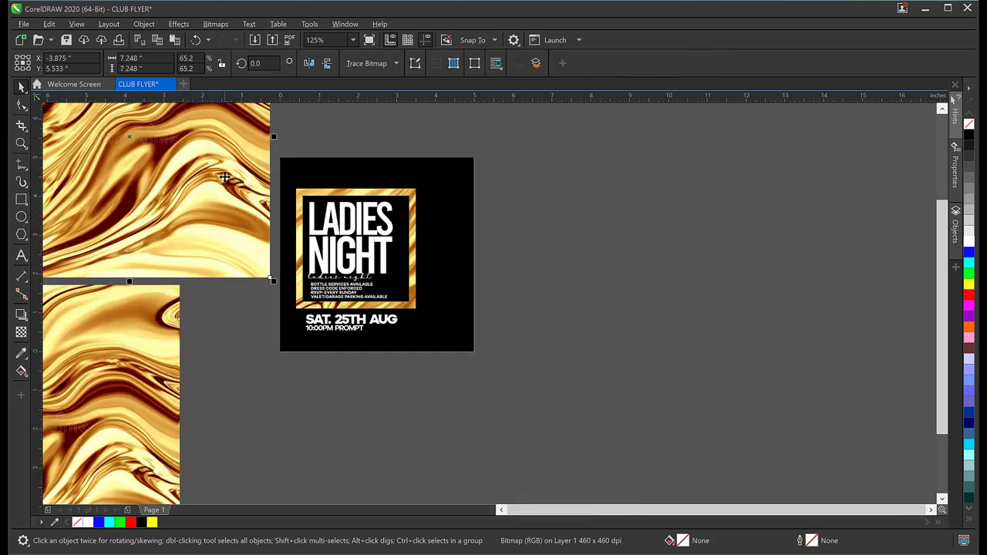
scroll(225, 177, "up", 2)
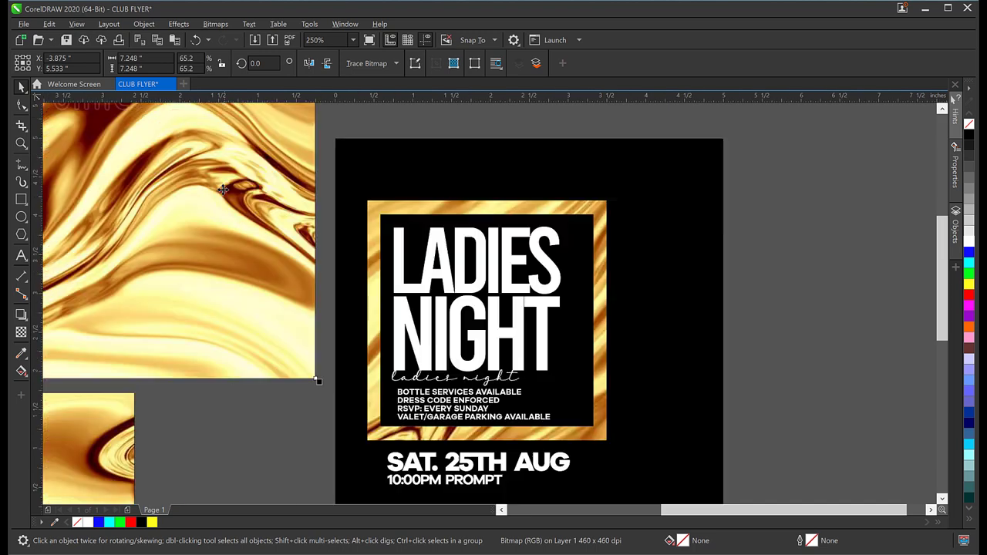
right_click(276, 245)
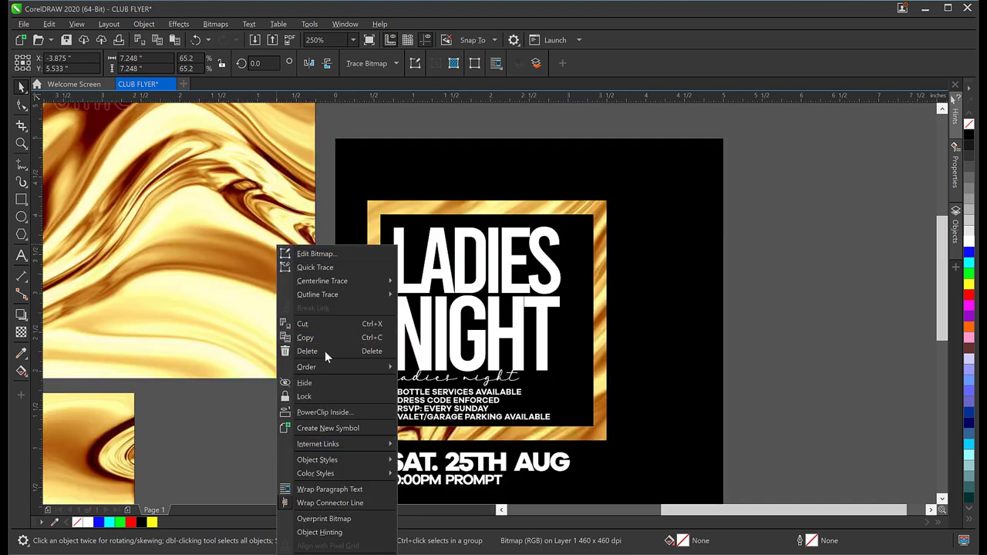
left_click(209, 257)
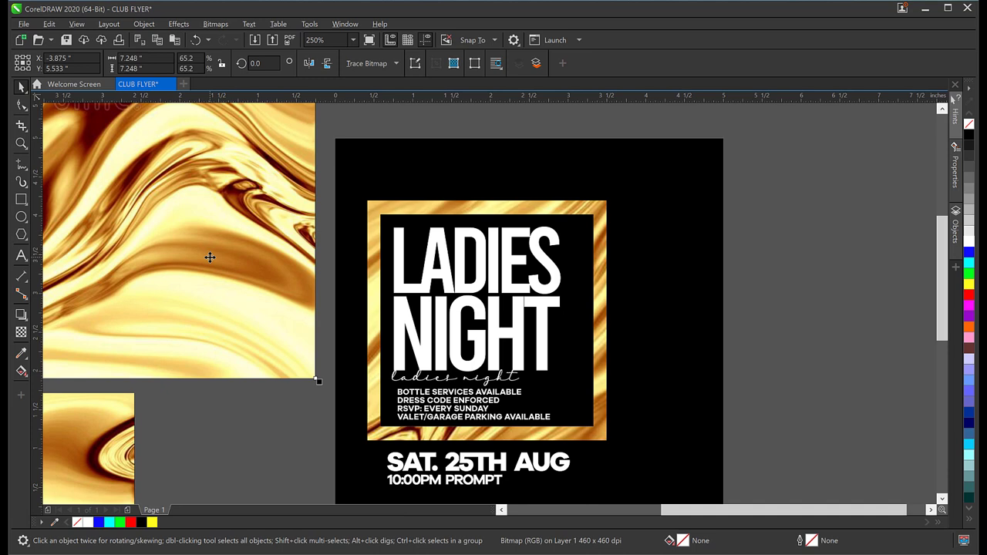
right_click(210, 256)
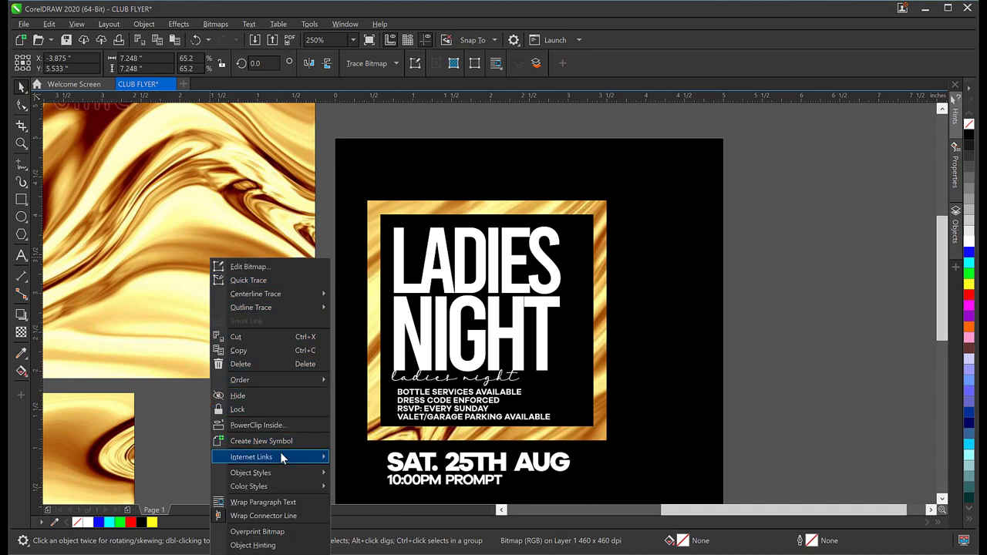
mouse_move(281, 458)
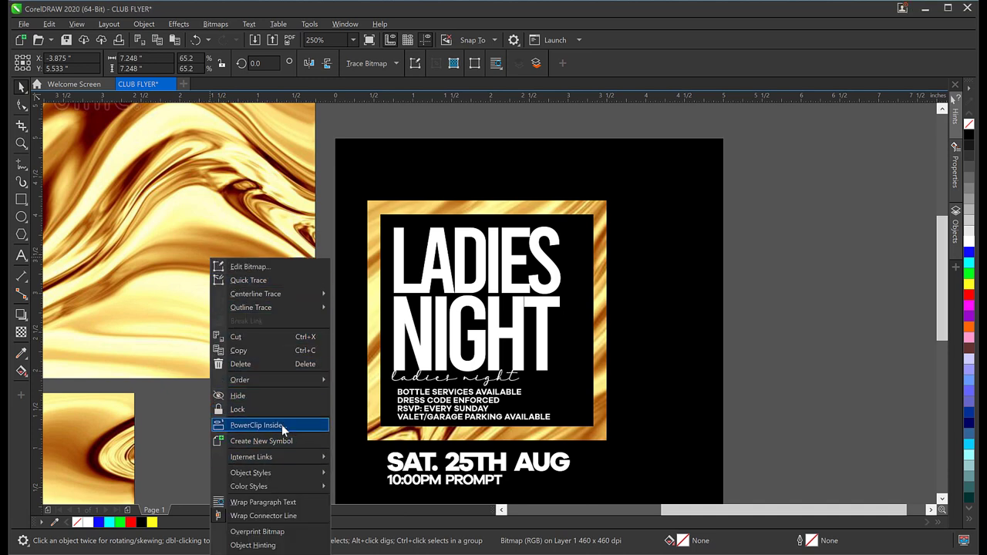
left_click(281, 425)
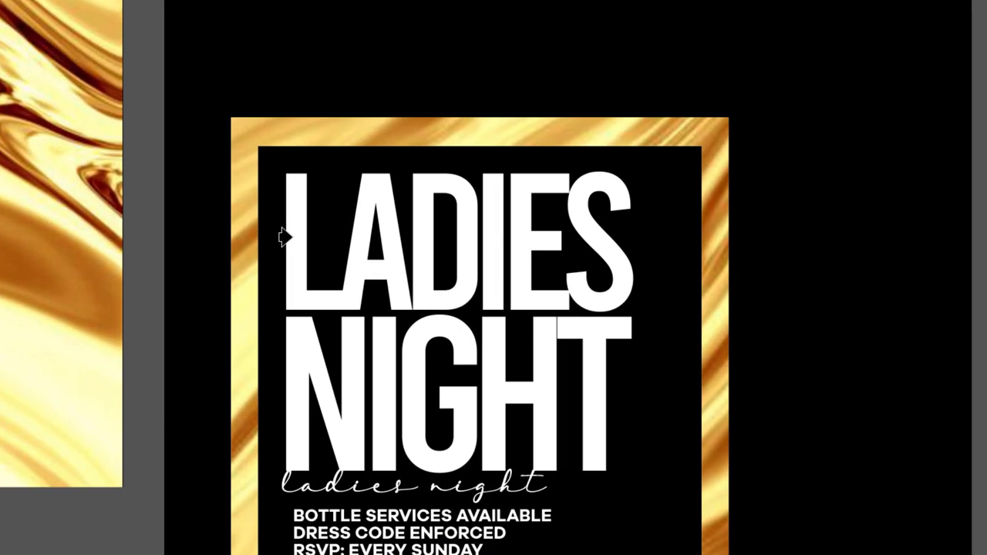
left_click(283, 236)
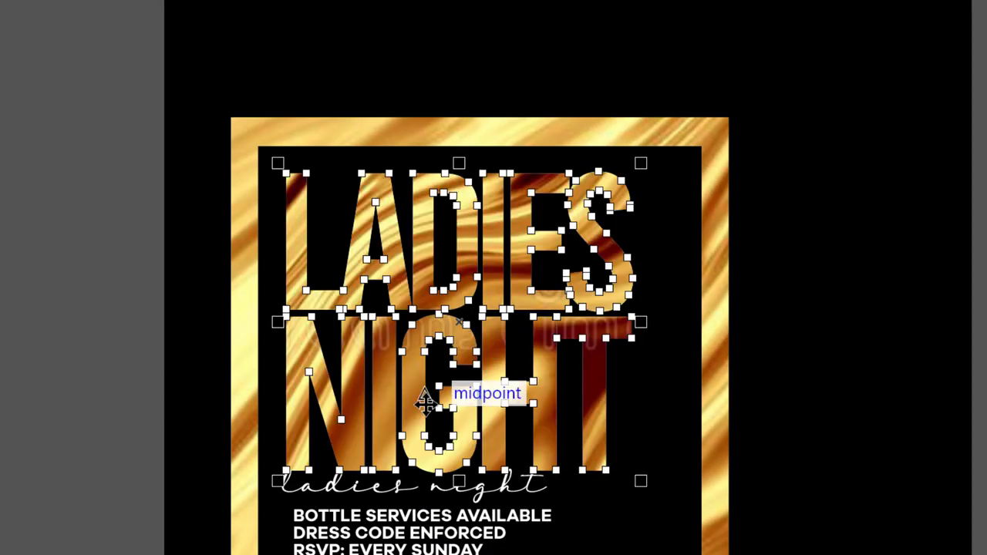
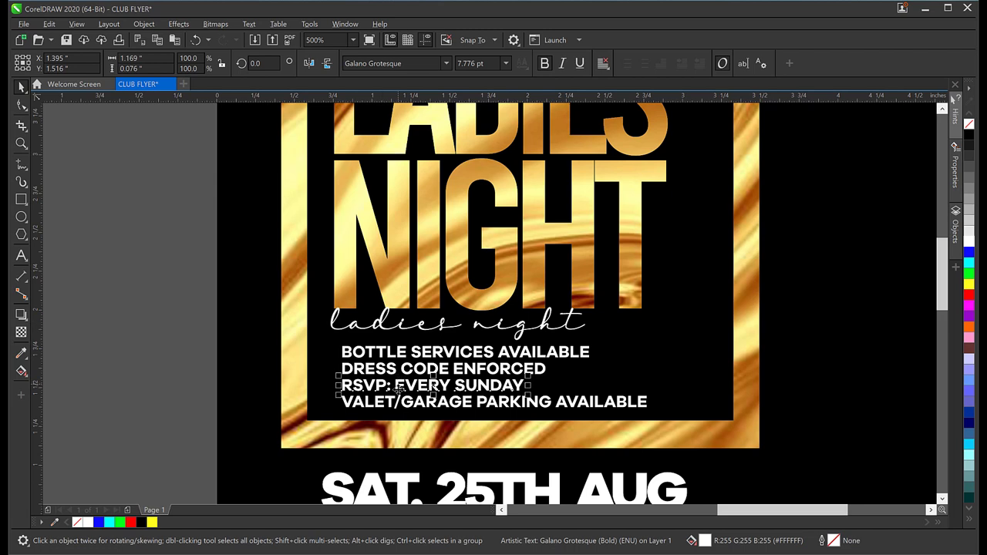
Sample the light gold #FEEB84 from the NIGHT lettering and apply it to the RSVP: EVERY SUNDAY line.
double_click(398, 387)
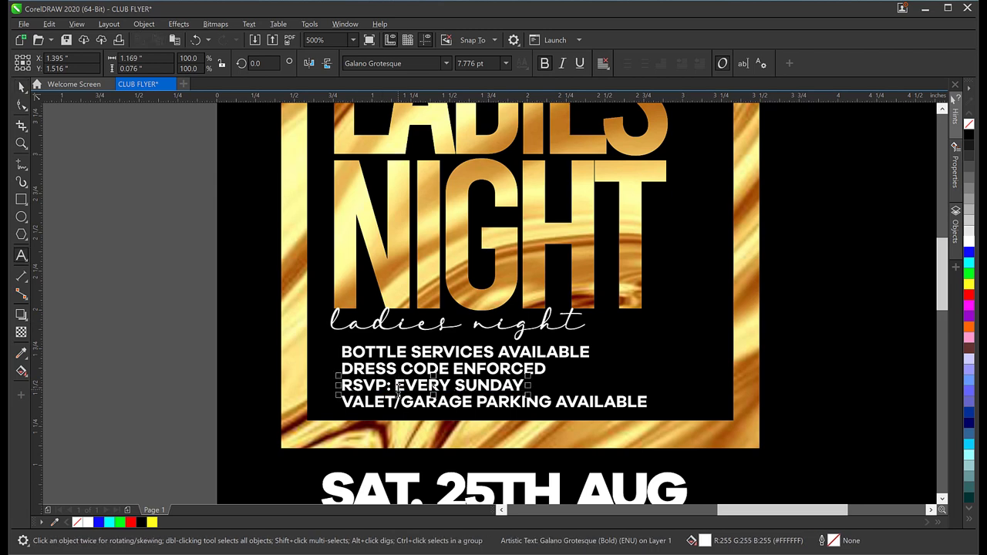
key("ctrl+space")
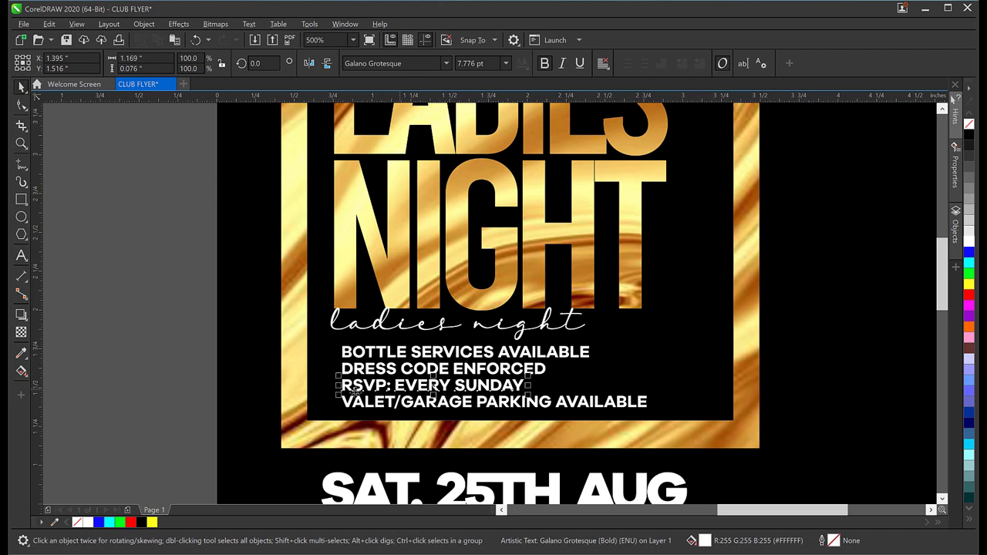
left_click(21, 353)
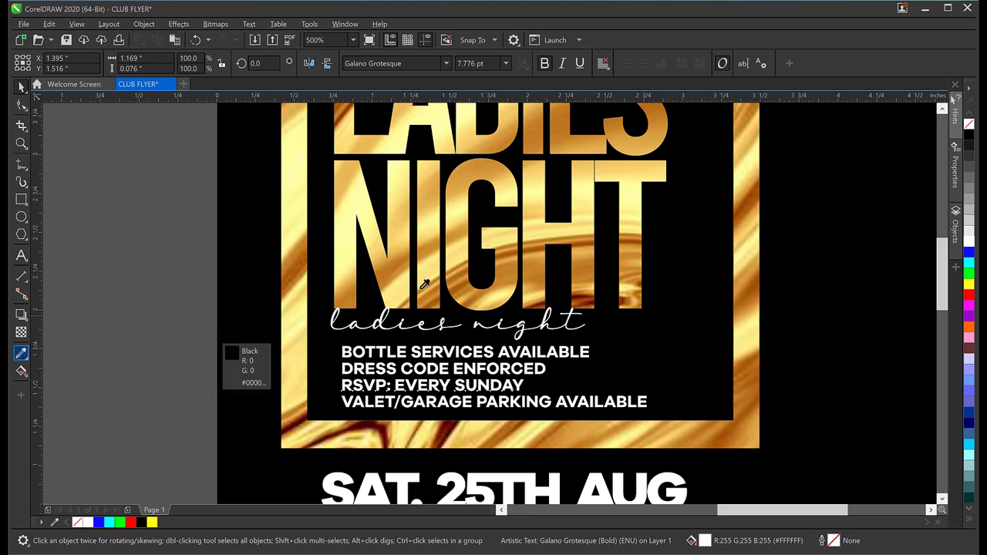
left_click(432, 226)
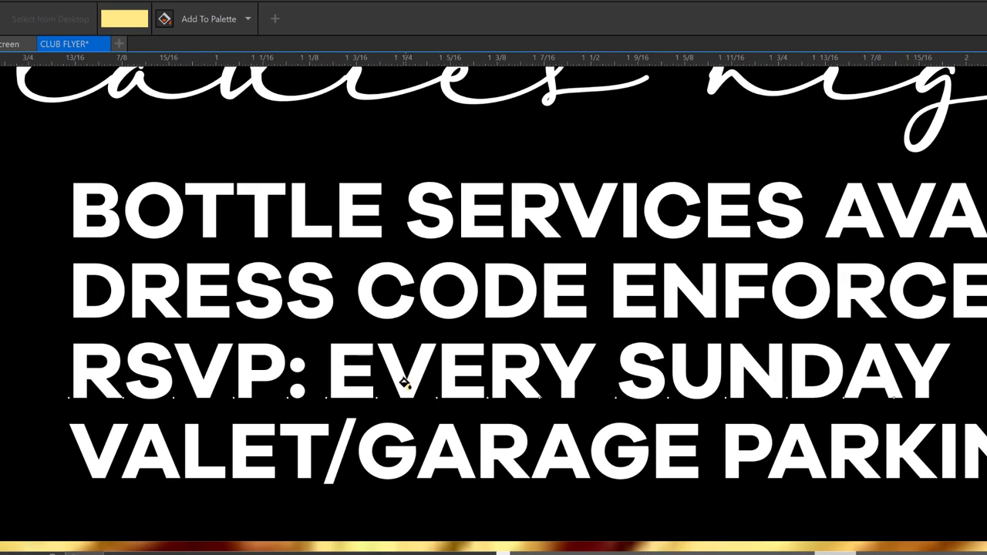
left_click(404, 386)
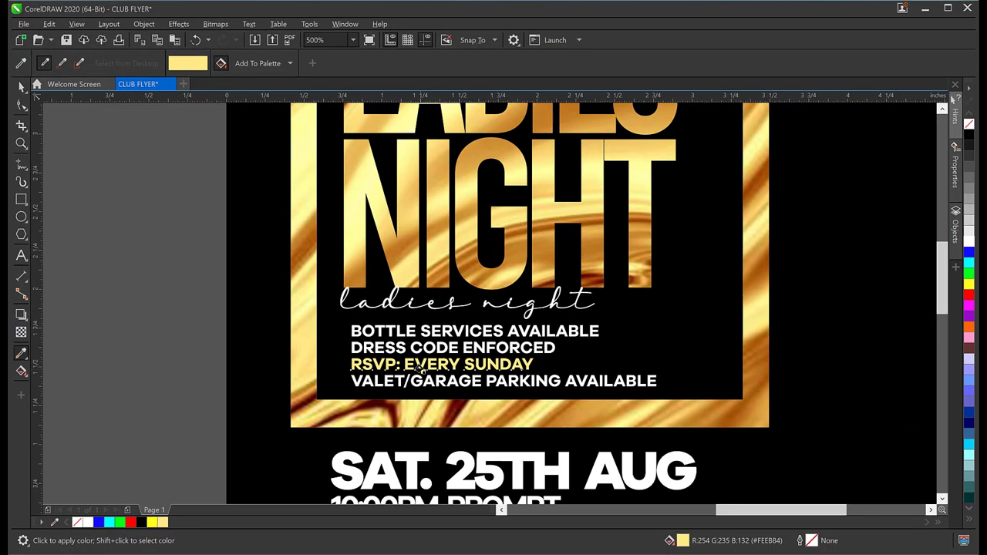
Apply the sampled light gold to the SAT. 25TH AUG date text below the frame.
scroll(421, 371, "down", 1)
scroll(422, 368, "up", 2)
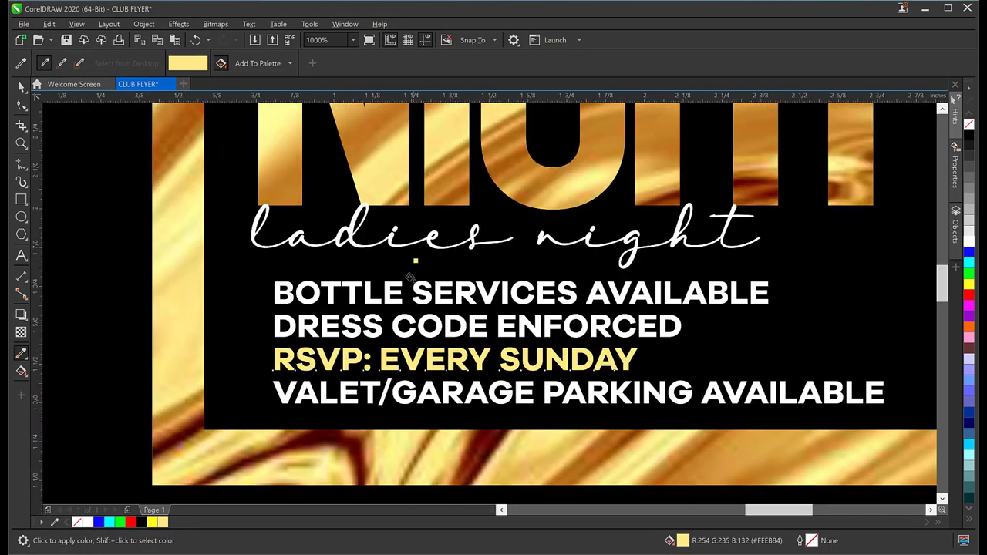
scroll(415, 336, "down", 2)
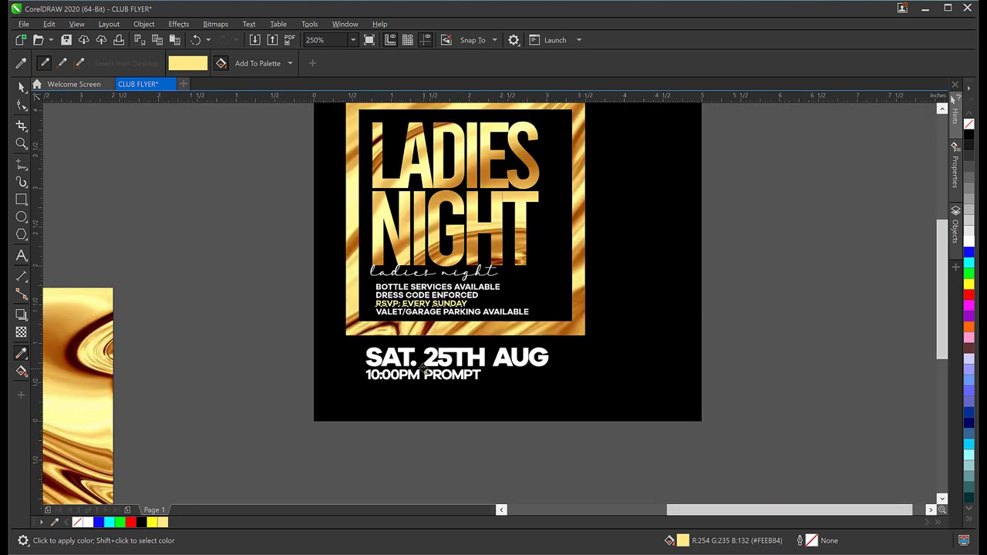
scroll(428, 361, "up", 1)
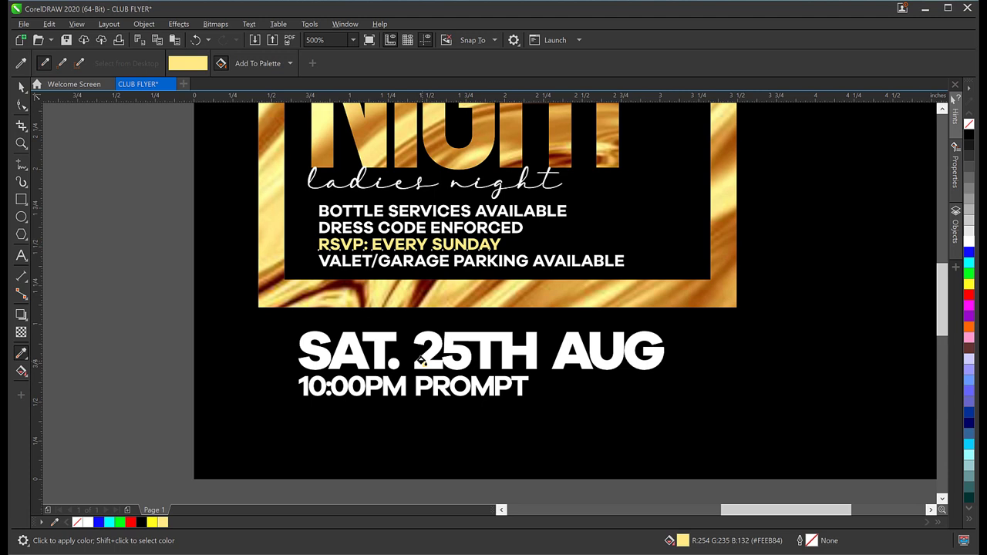
left_click(421, 361)
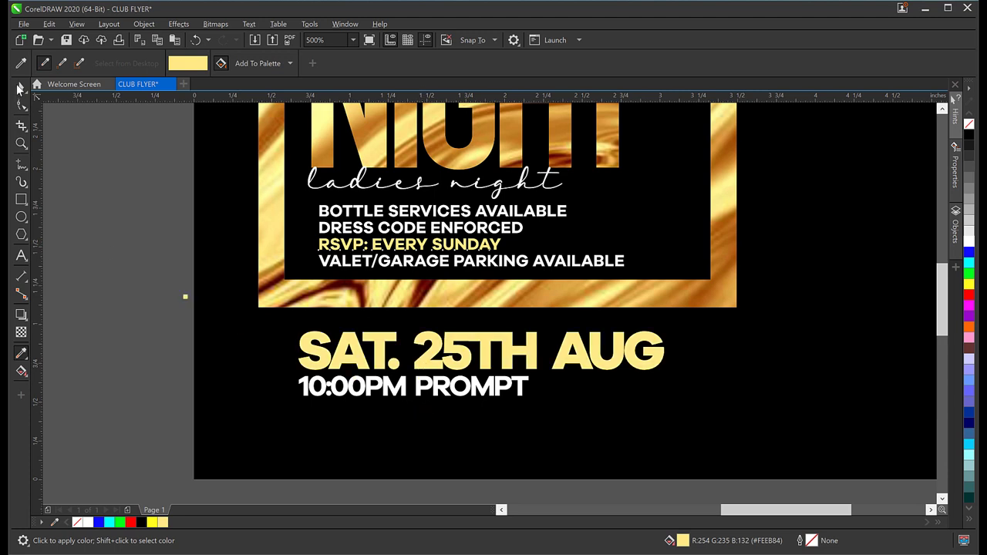
Recolor only the word SAT. in the date line white.
left_click(21, 87)
scroll(423, 372, "up", 1)
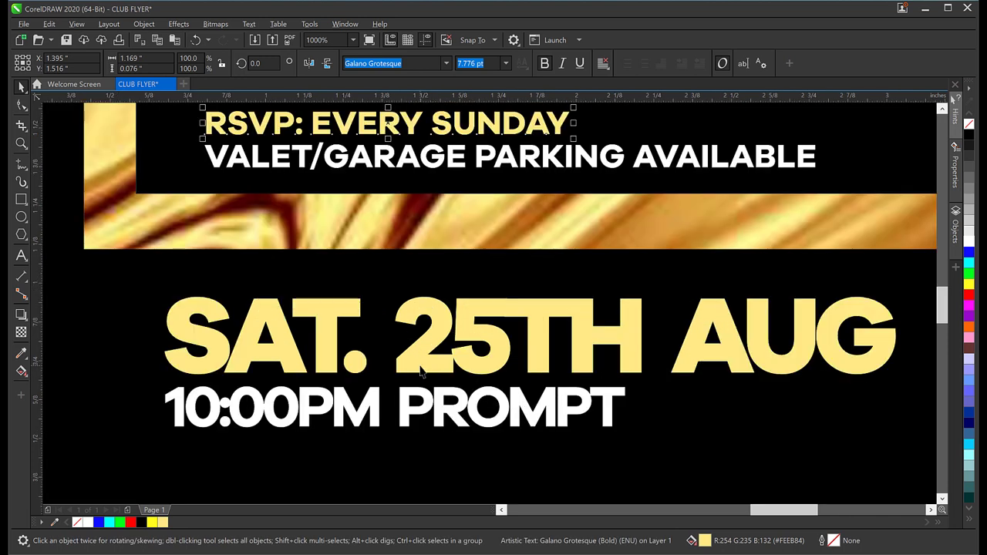
left_click(421, 372)
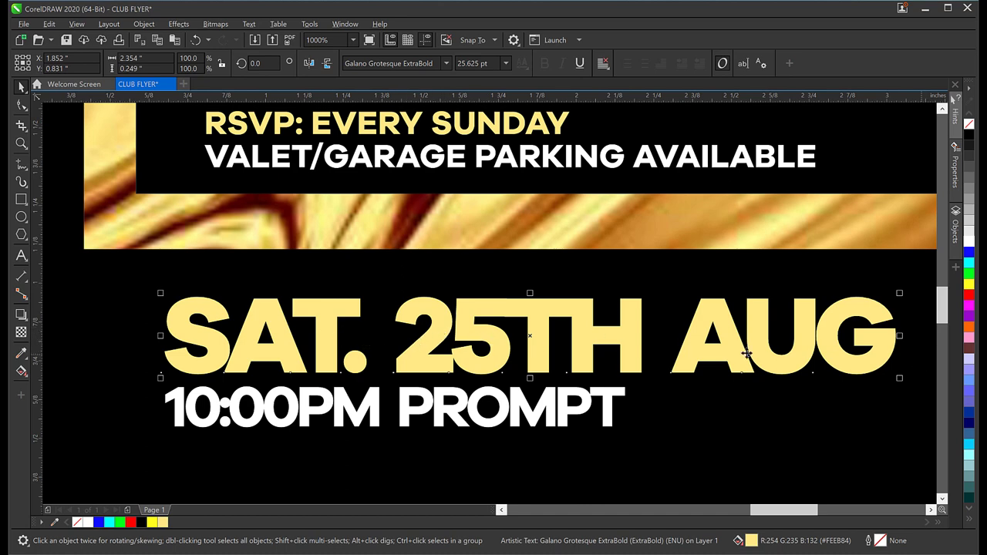
double_click(438, 336)
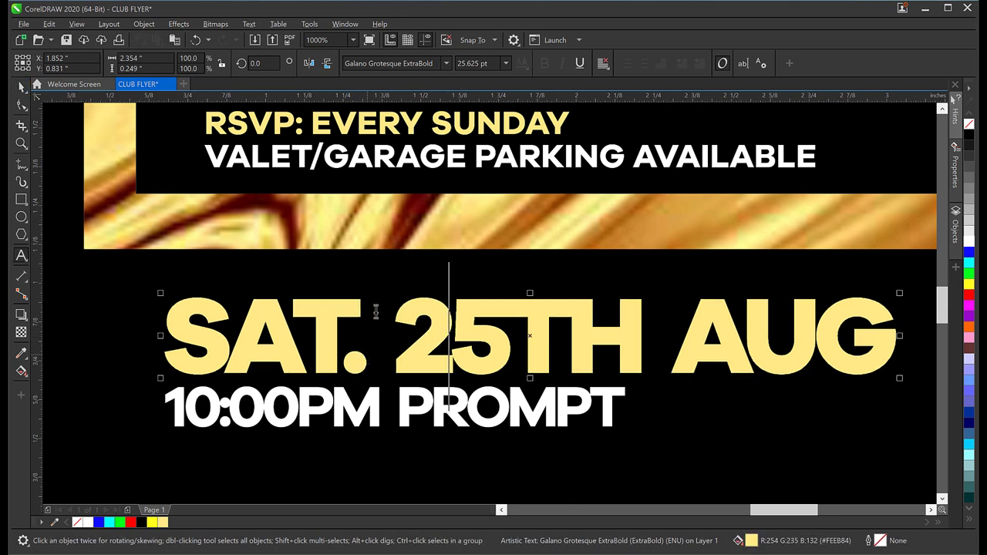
left_click_drag(369, 336, 162, 330)
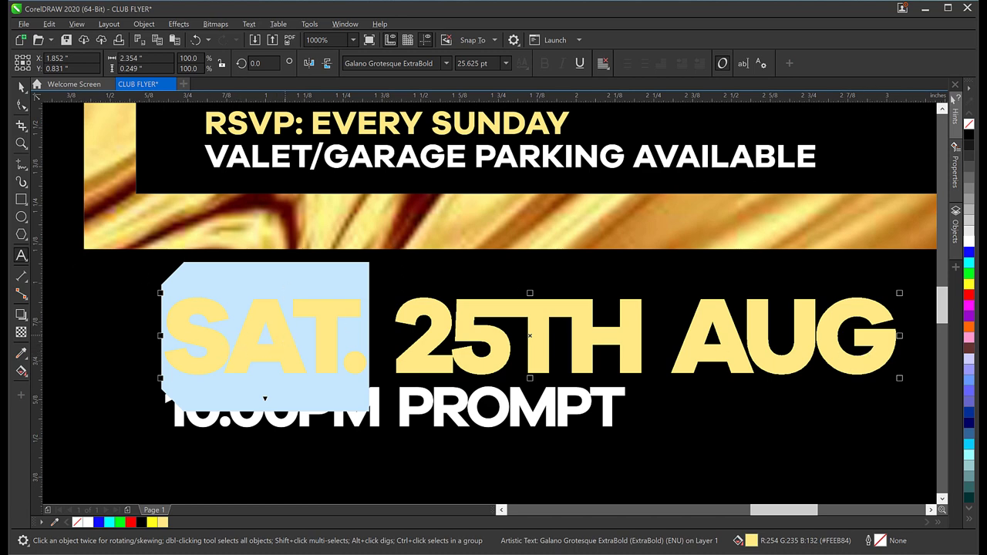
left_click(970, 244)
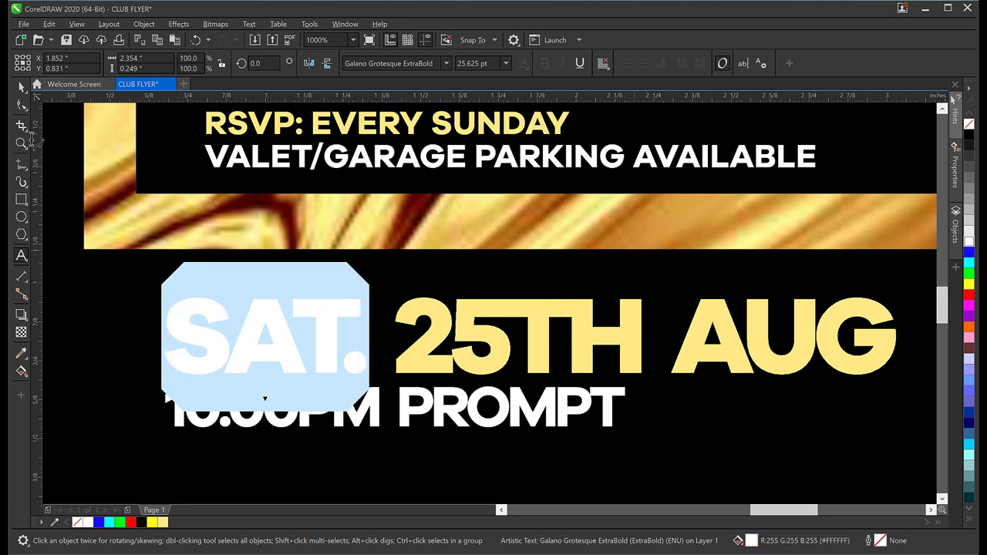
left_click(21, 86)
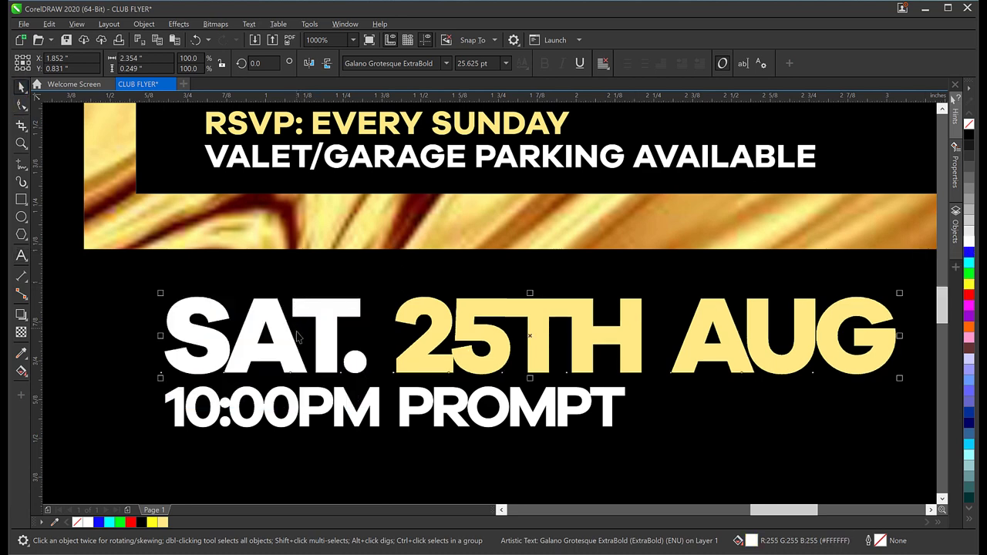
Delete the leftover gold texture image outside the flyer and fit the whole page in view.
scroll(295, 332, "down", 2)
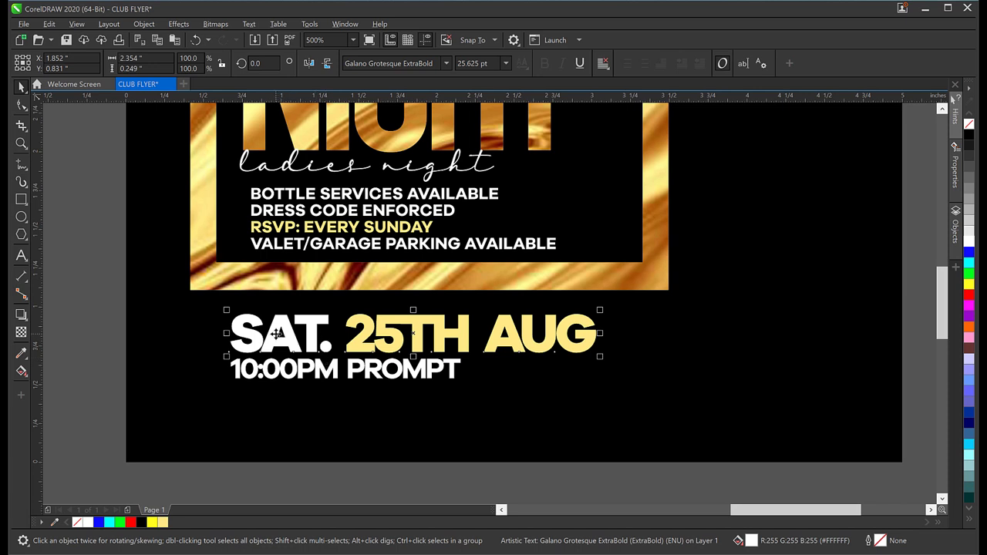
key("F4")
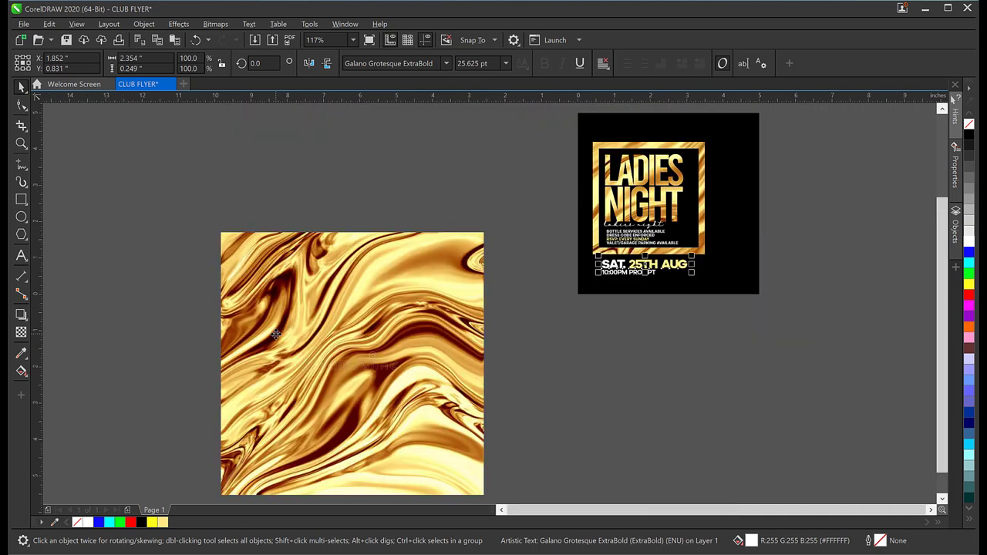
left_click(309, 296)
left_click_drag(309, 297, 321, 197)
key("Delete")
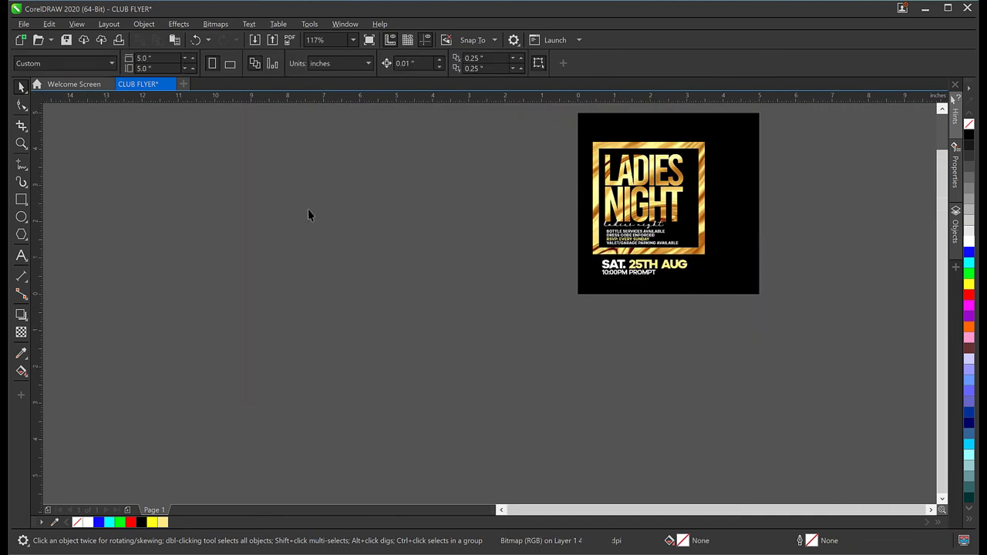
key("shift+F4")
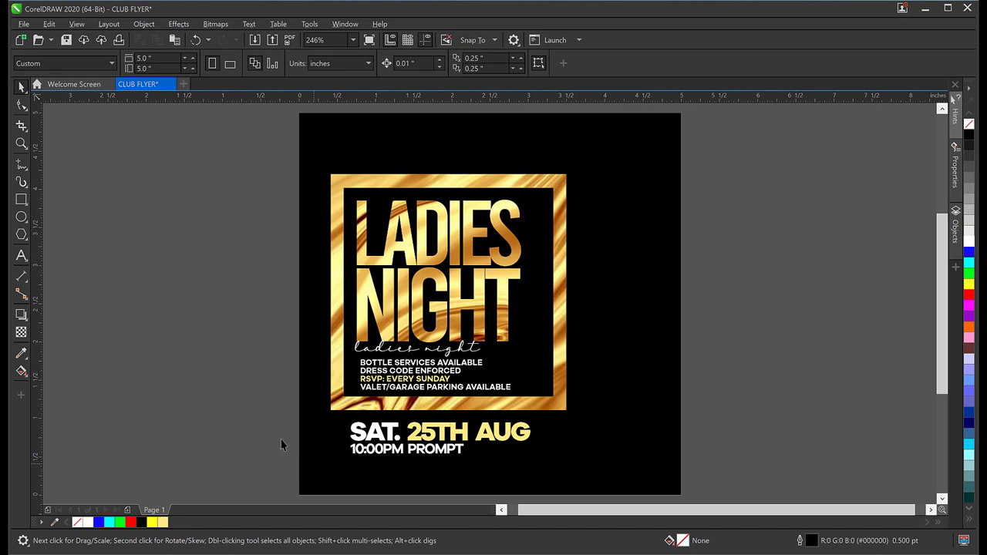
Move the date and time text slightly lower under the frame and enlarge both lines together to about 2.74 inches wide.
left_click_drag(242, 414, 605, 498)
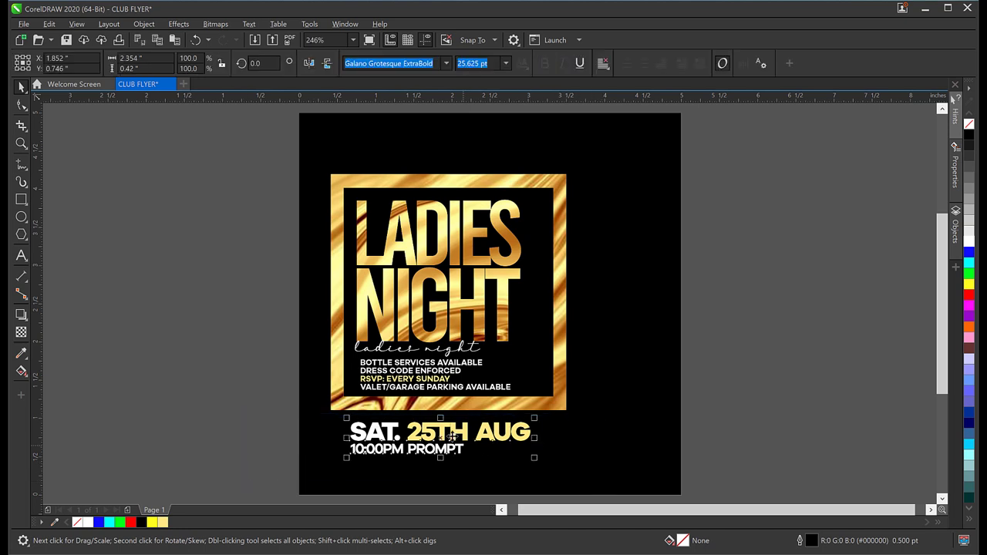
left_click_drag(440, 431, 437, 451)
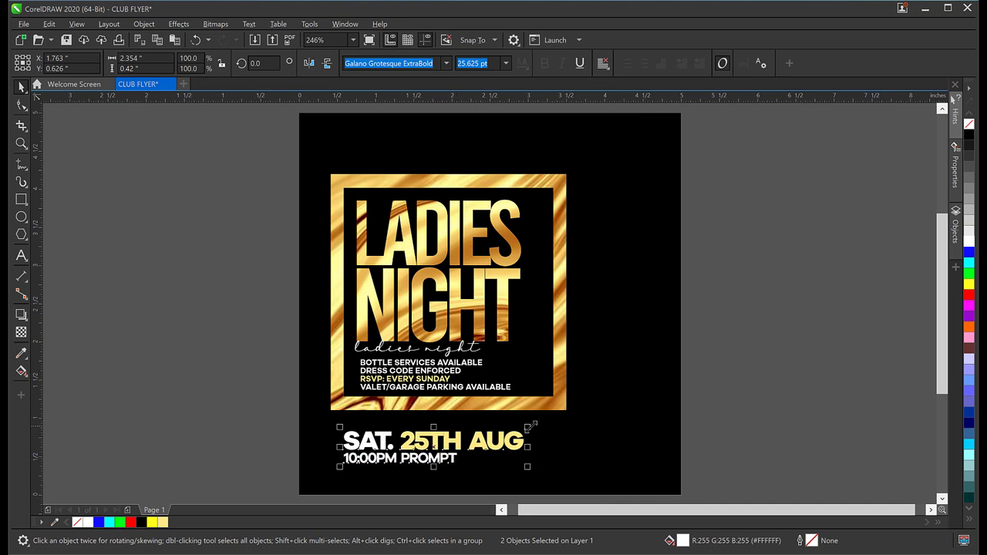
left_click_drag(539, 417, 567, 427)
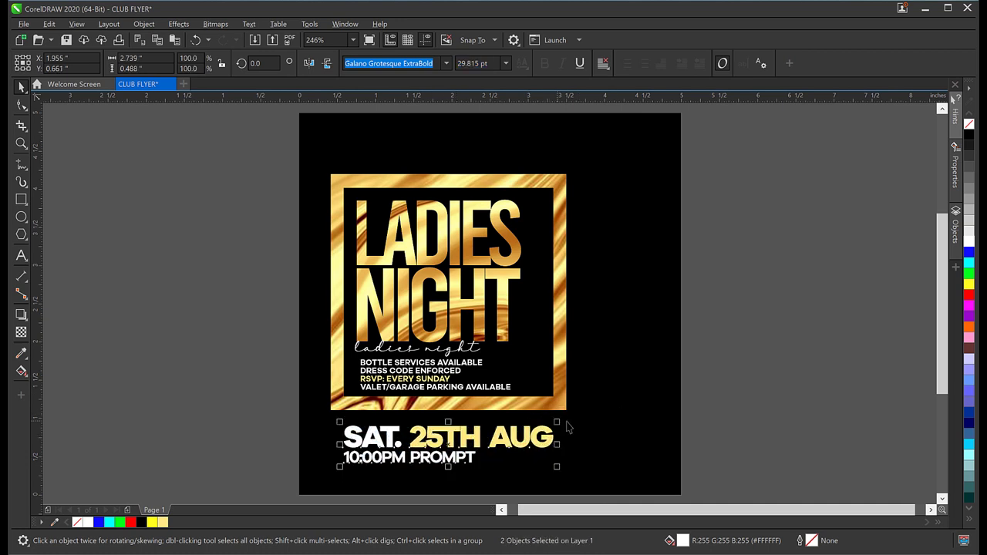
left_click(754, 374)
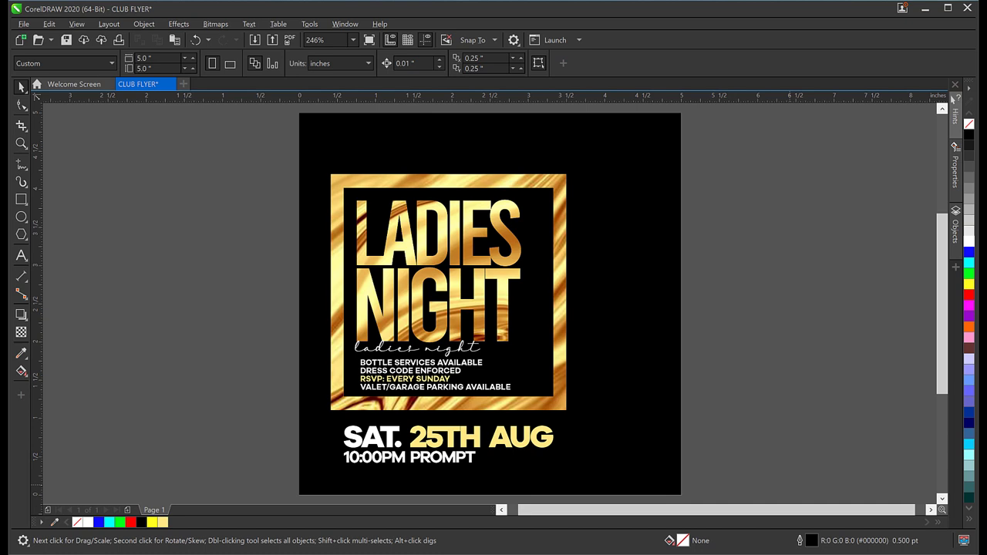
Import the photo of the gold-lipped woman from the RESOURCES folder and scale it to about 3.29 by 4.94 inches beside the flyer.
key("alt+Tab")
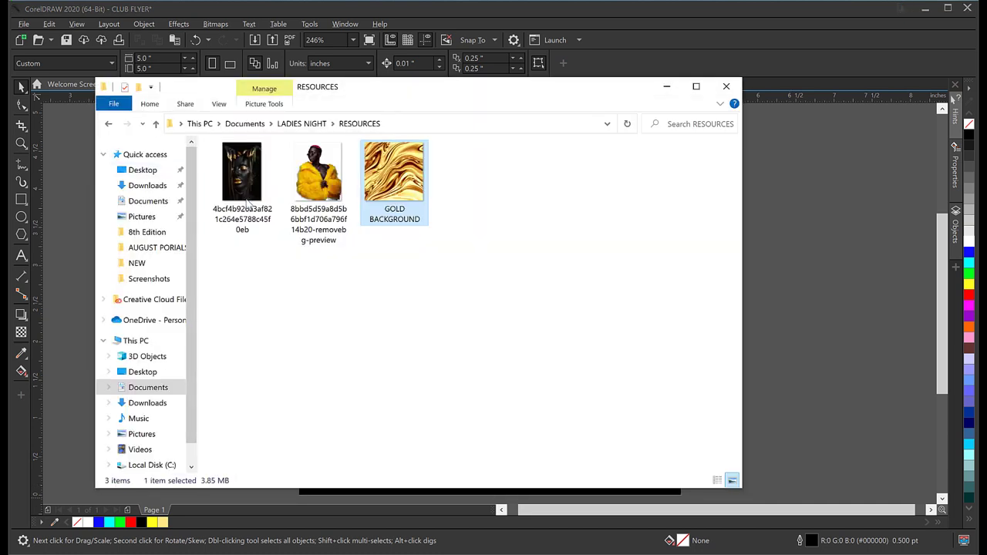
left_click_drag(249, 177, 778, 247)
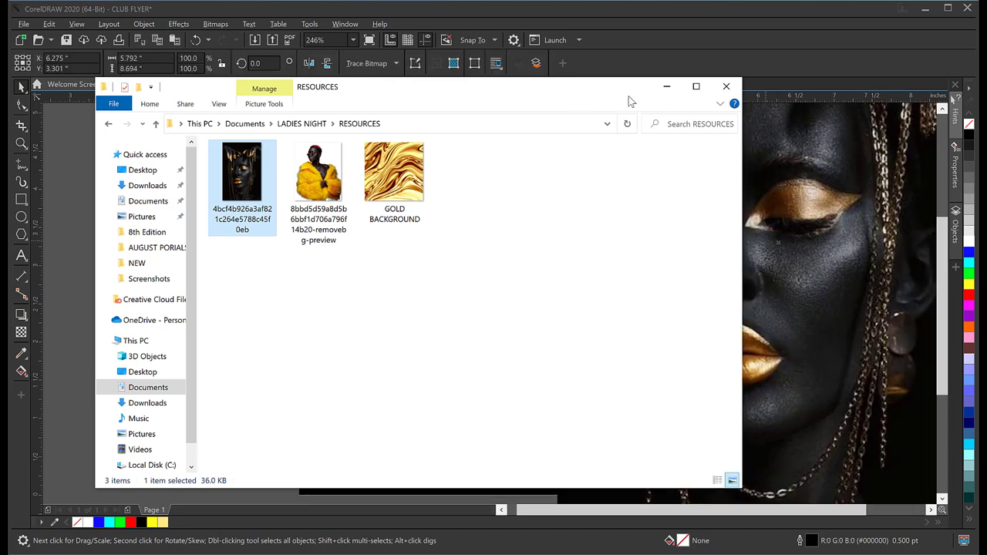
key("alt+Tab")
scroll(480, 287, "down", 2)
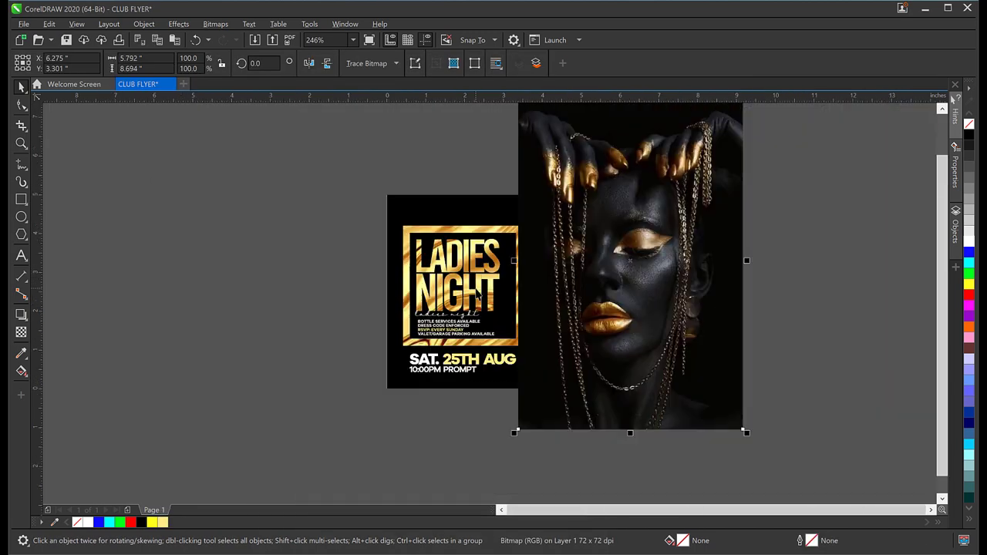
left_click_drag(581, 226, 603, 278)
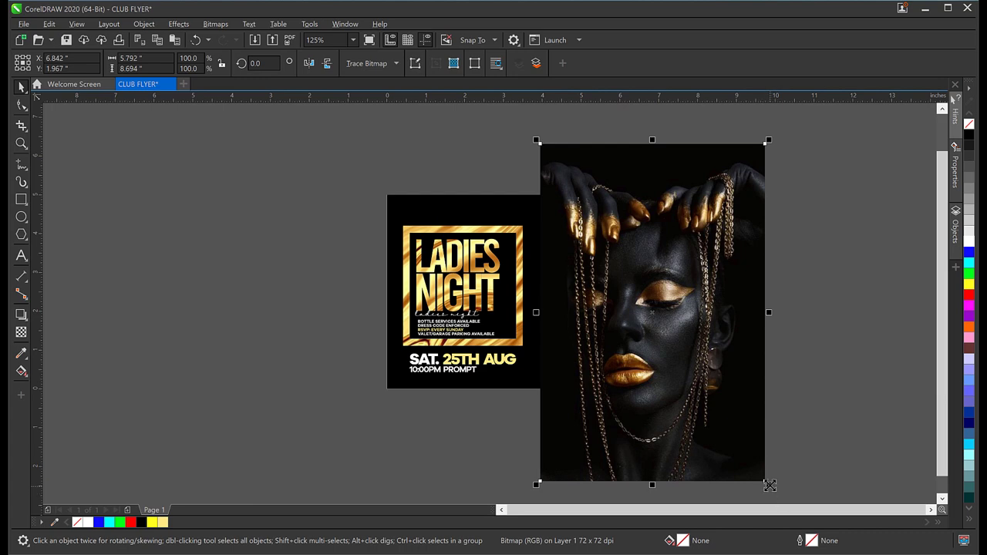
left_click_drag(768, 484, 722, 449)
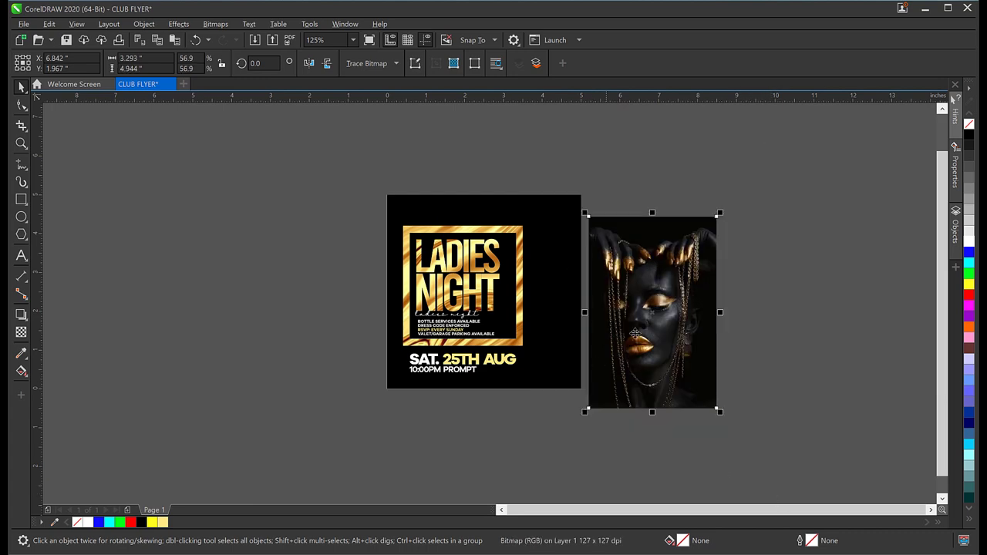
Mirror the woman's photo horizontally and place it overlapping the flyer's right edge, spanning the page height.
left_click_drag(640, 316, 600, 278)
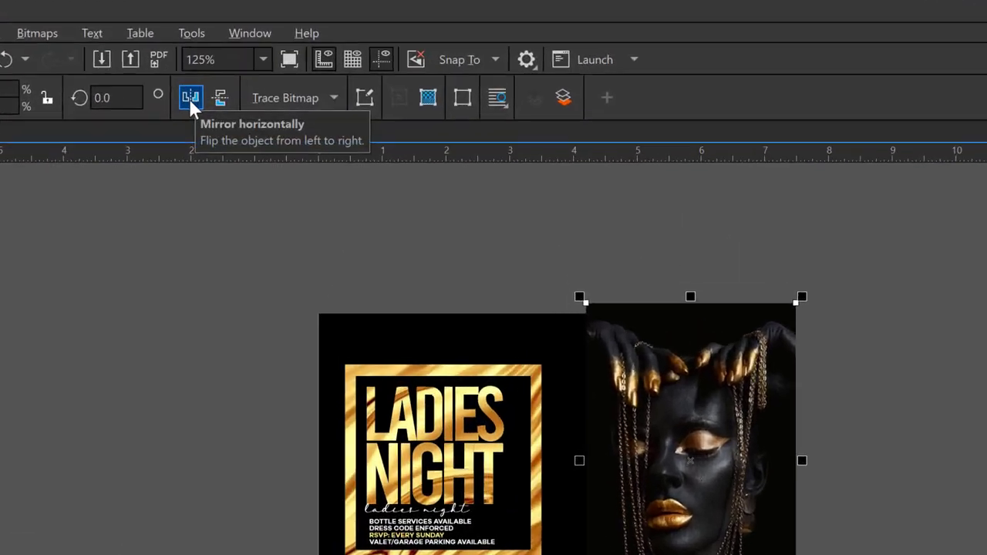
left_click(145, 111)
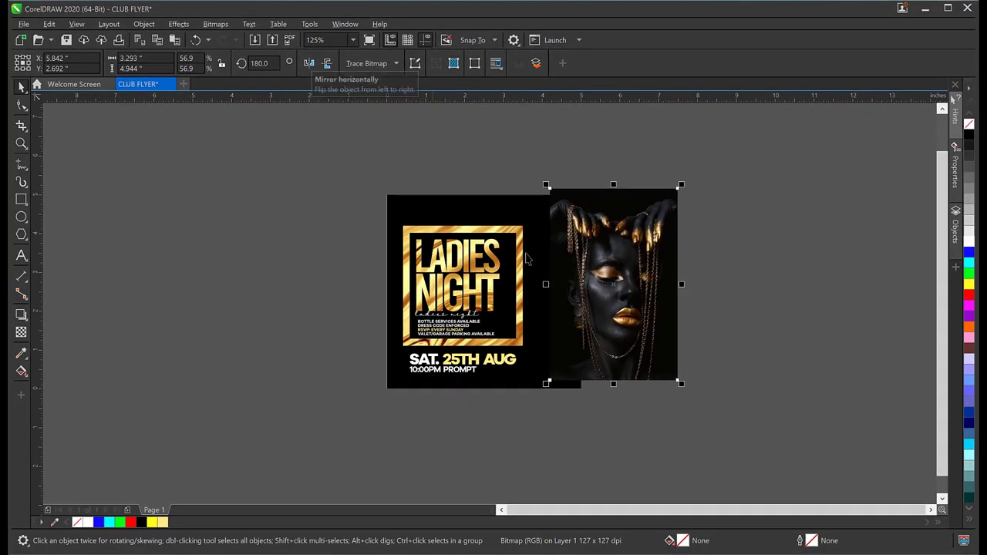
left_click_drag(639, 275, 625, 282)
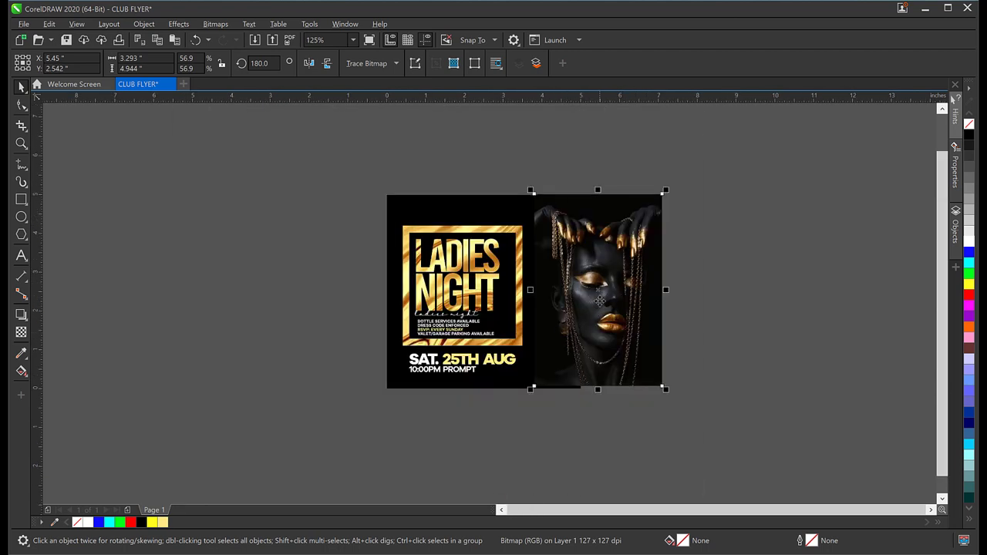
Apply a vertical fountain transparency to the photo, fading it out from the lips down to its bottom edge.
left_click(22, 331)
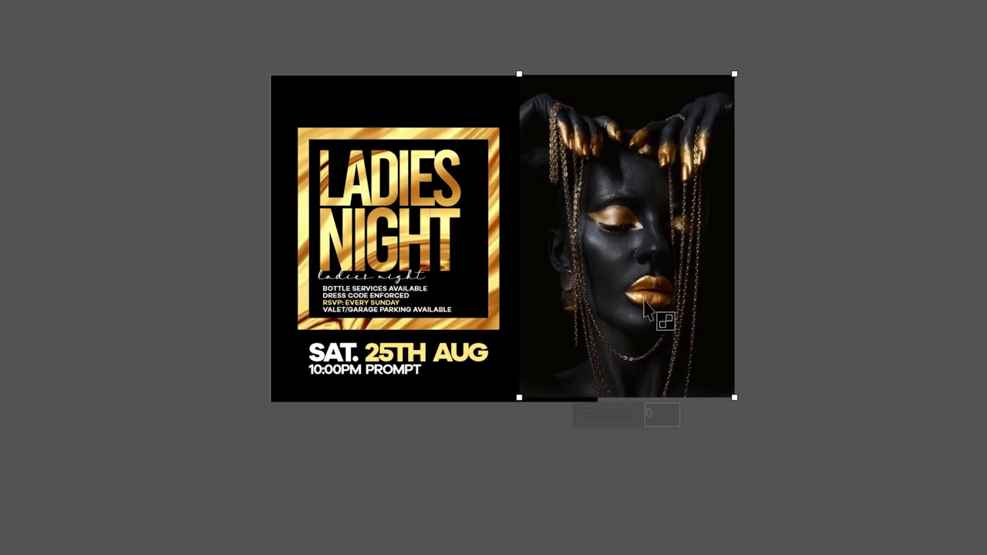
left_click_drag(645, 296, 653, 391)
key("space")
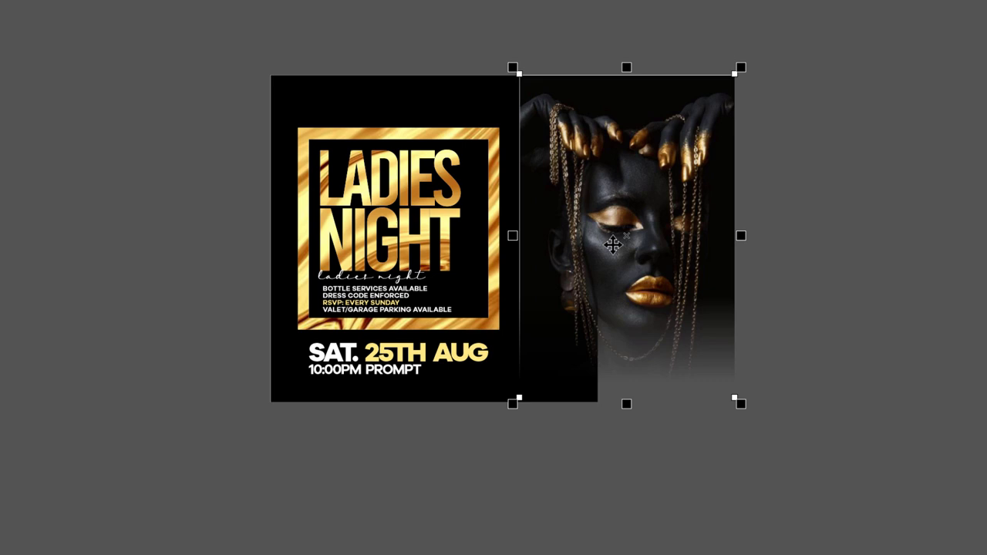
Convert the faded photo to a 300 dpi RGB Color (24-bit) bitmap with anti-aliasing and a transparent background.
scroll(612, 244, "up", 1)
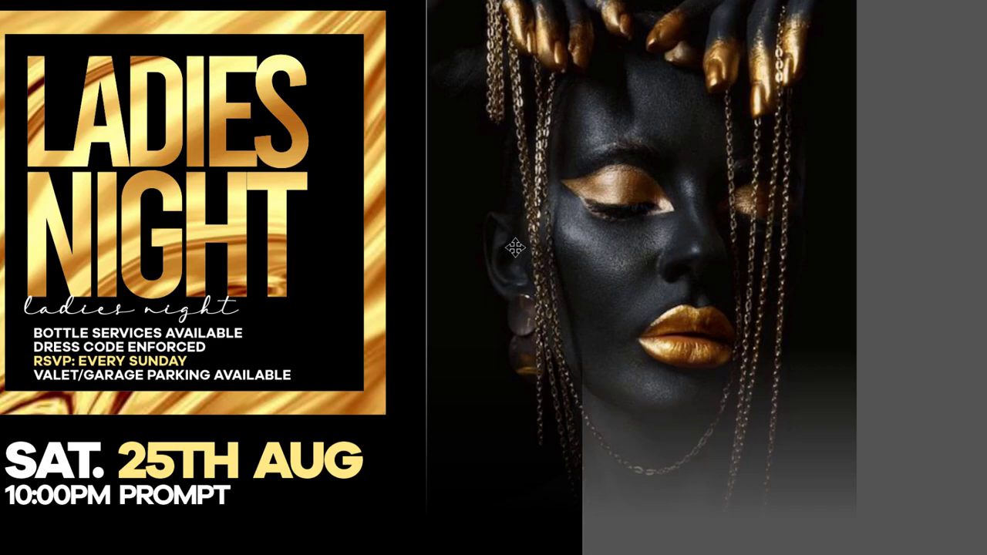
scroll(511, 249, "down", 1)
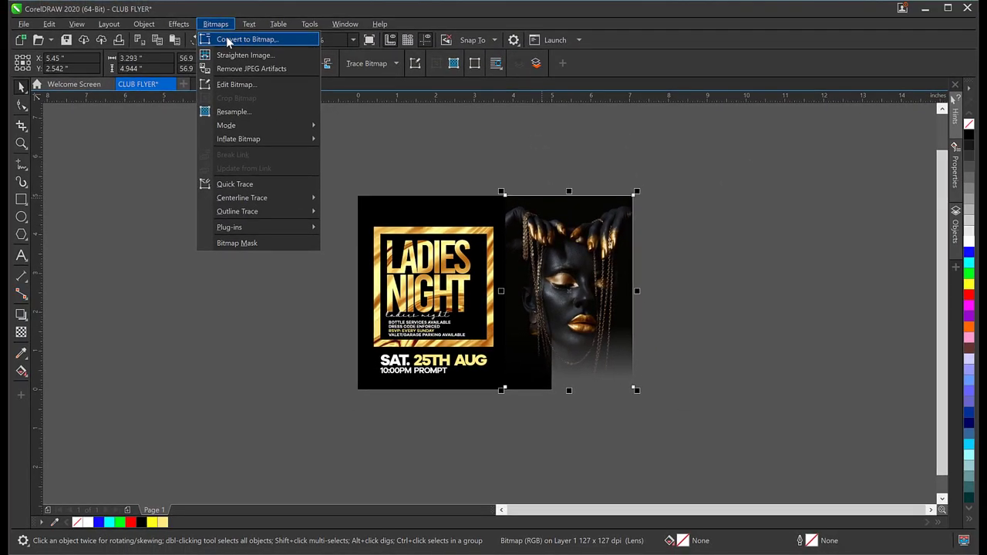
left_click(226, 37)
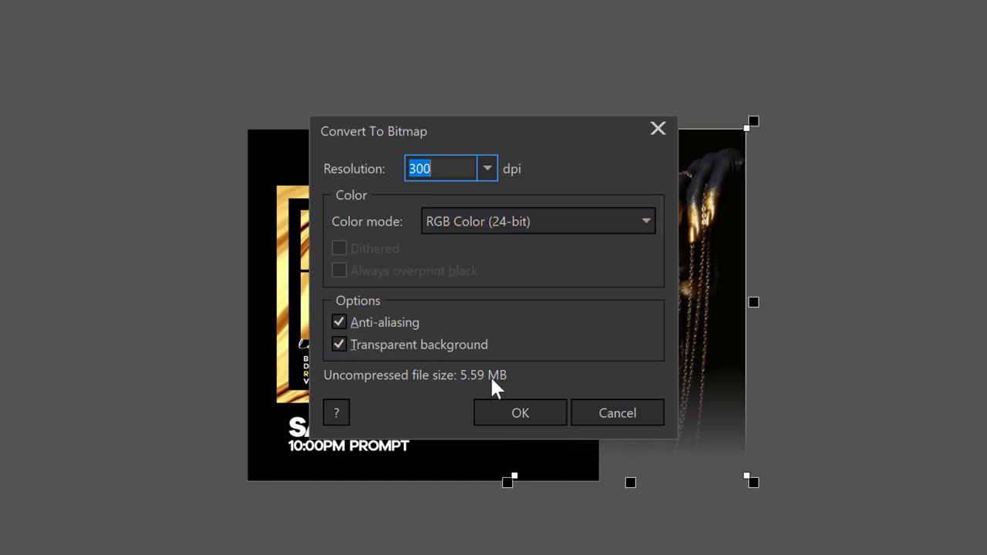
left_click(514, 415)
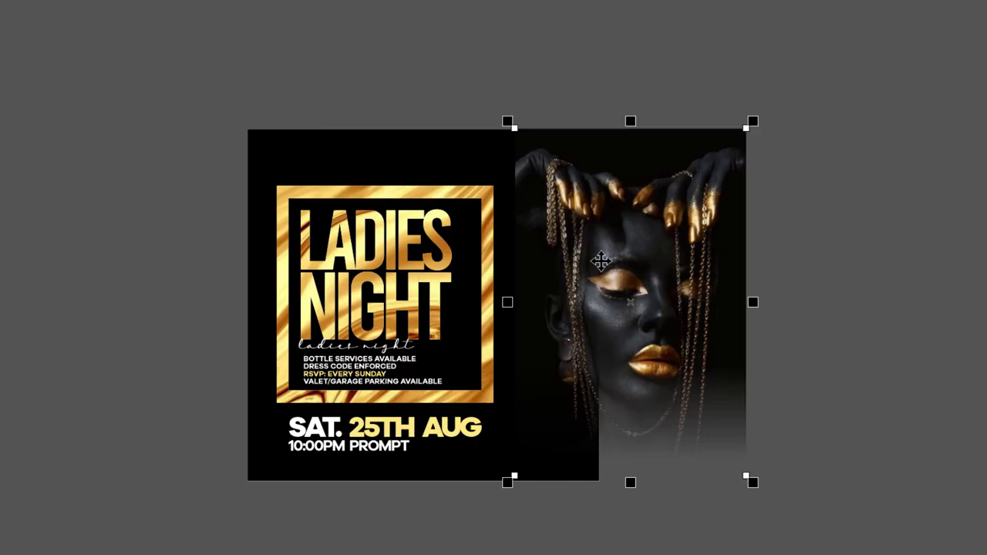
left_click(603, 233)
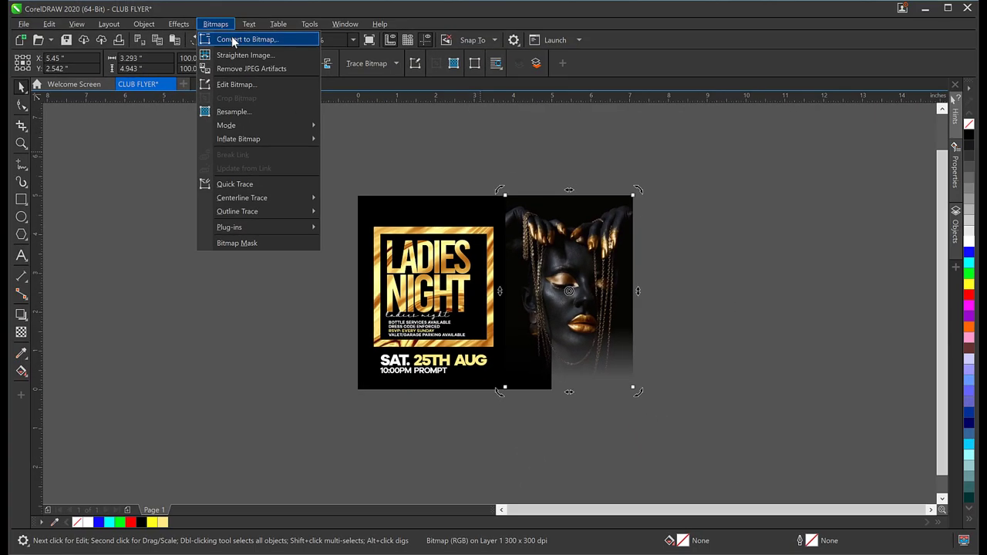
left_click(549, 285)
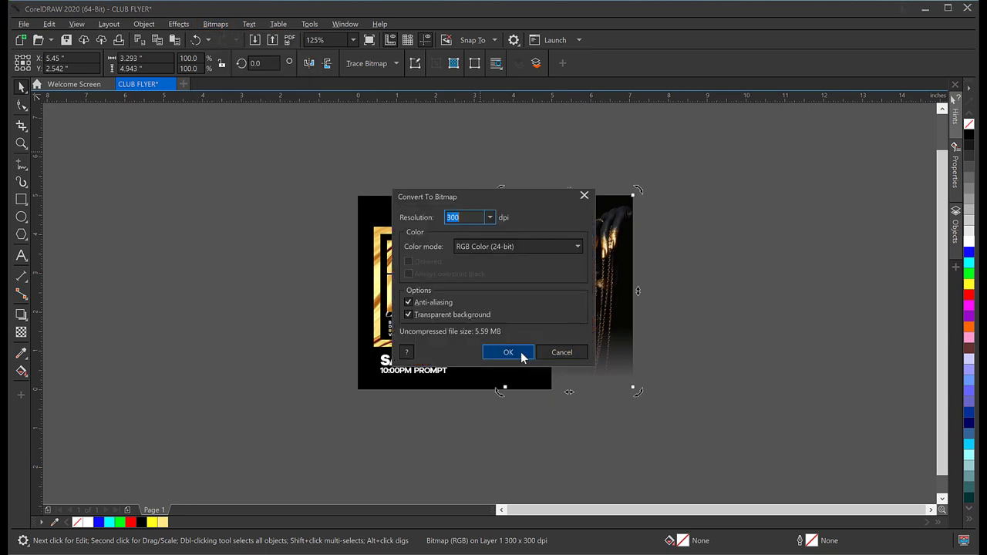
left_click(508, 352)
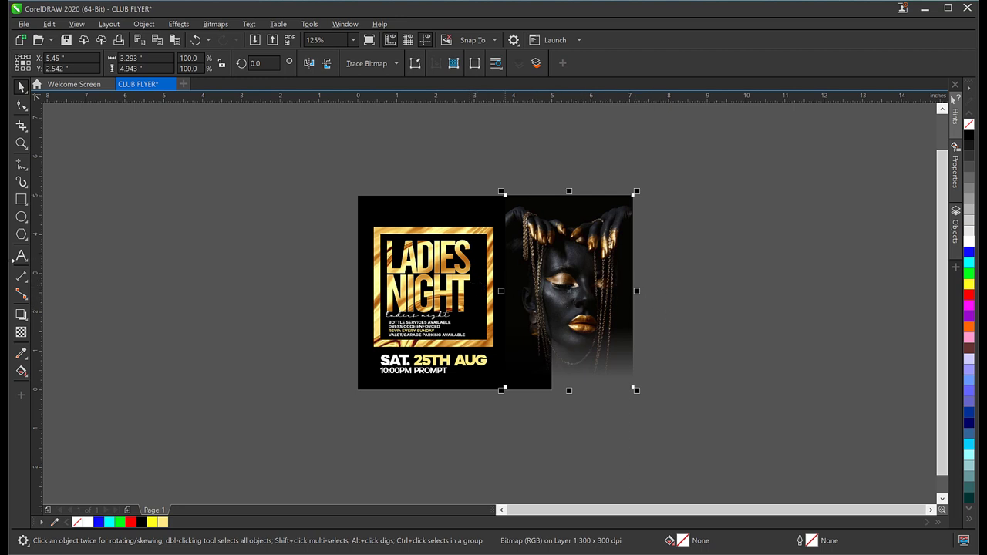
Apply a horizontal fountain transparency to the photo, fading it out from the middle of the face toward its right edge.
left_click(21, 332)
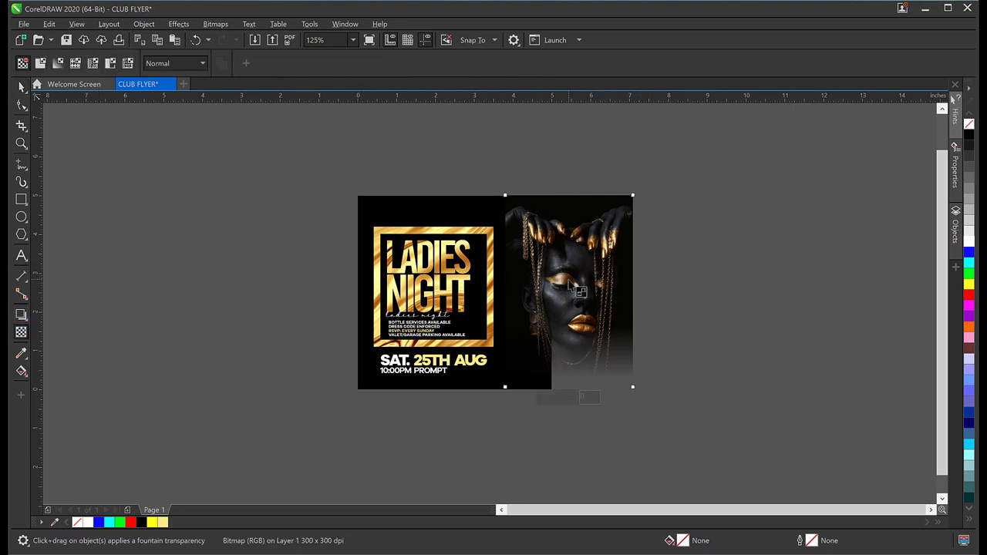
left_click_drag(567, 279, 621, 279)
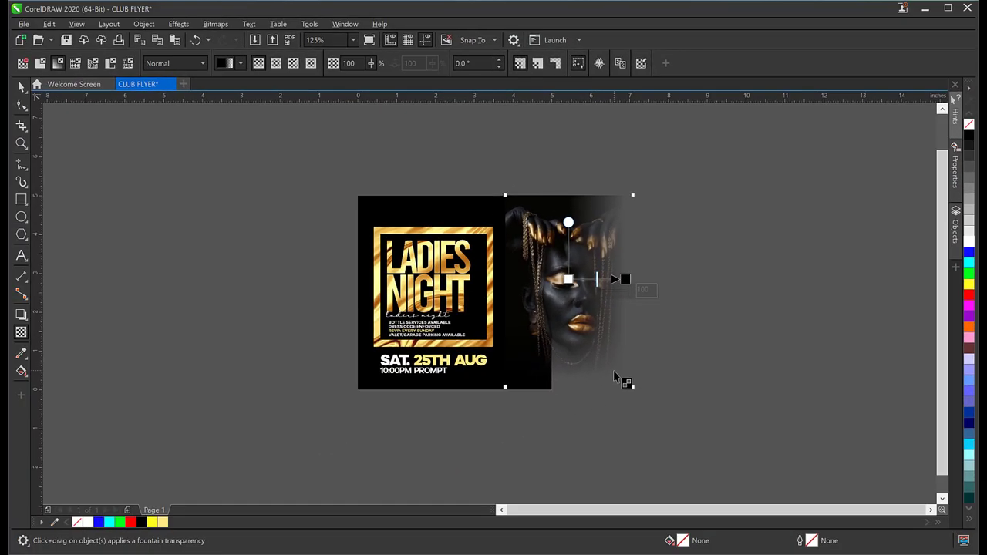
key("space")
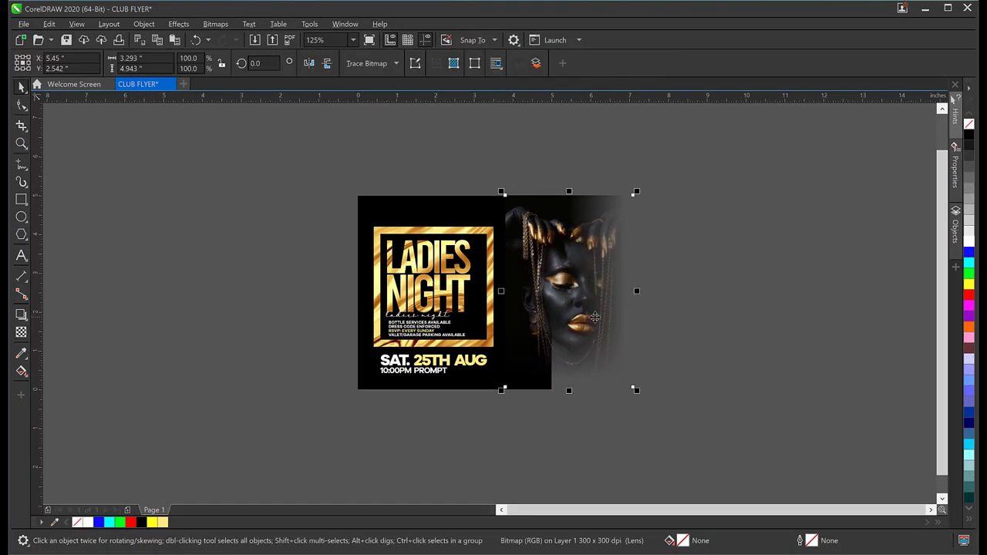
PowerClip the faded photo inside the flyer's black background rectangle.
scroll(595, 316, "up", 2)
scroll(566, 421, "down", 2)
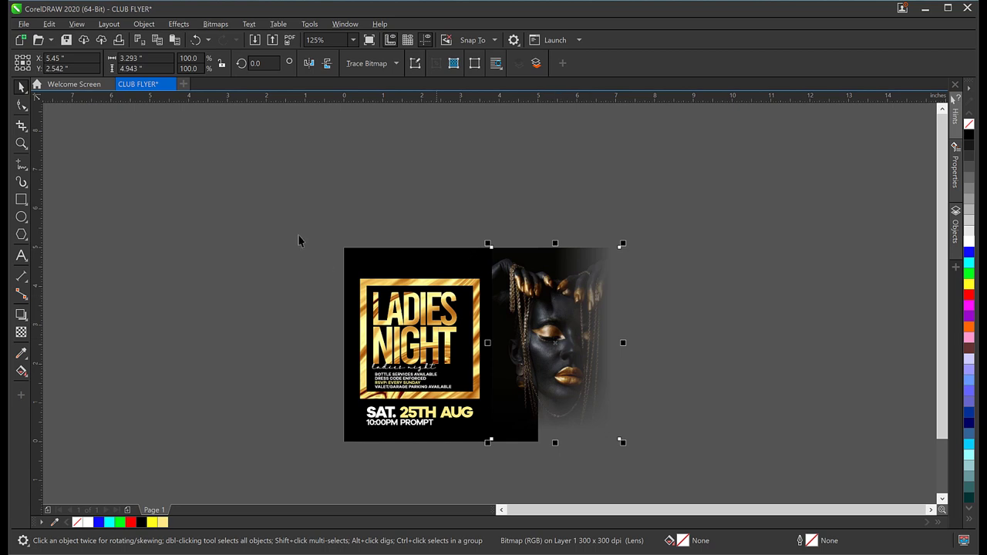
left_click(365, 266)
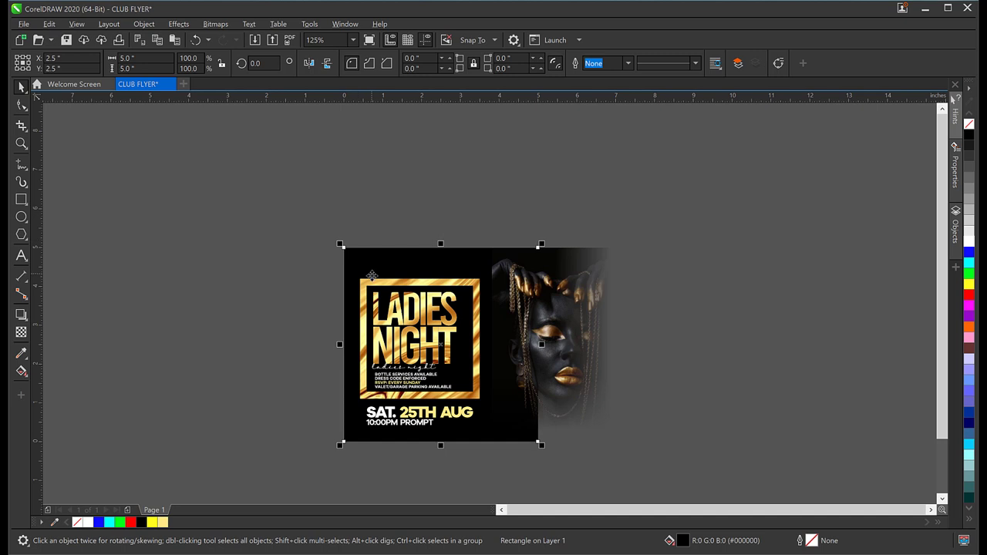
left_click(552, 322)
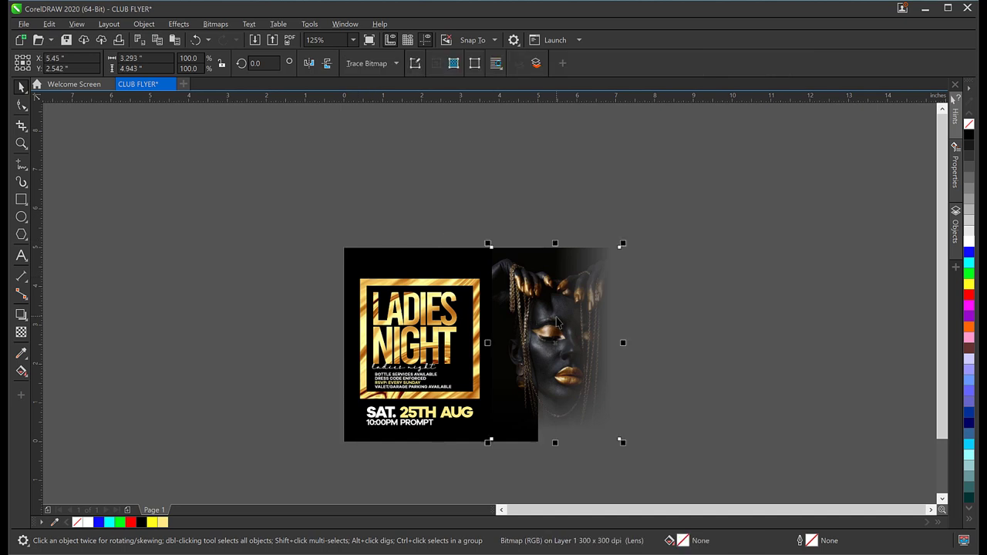
right_click(556, 316)
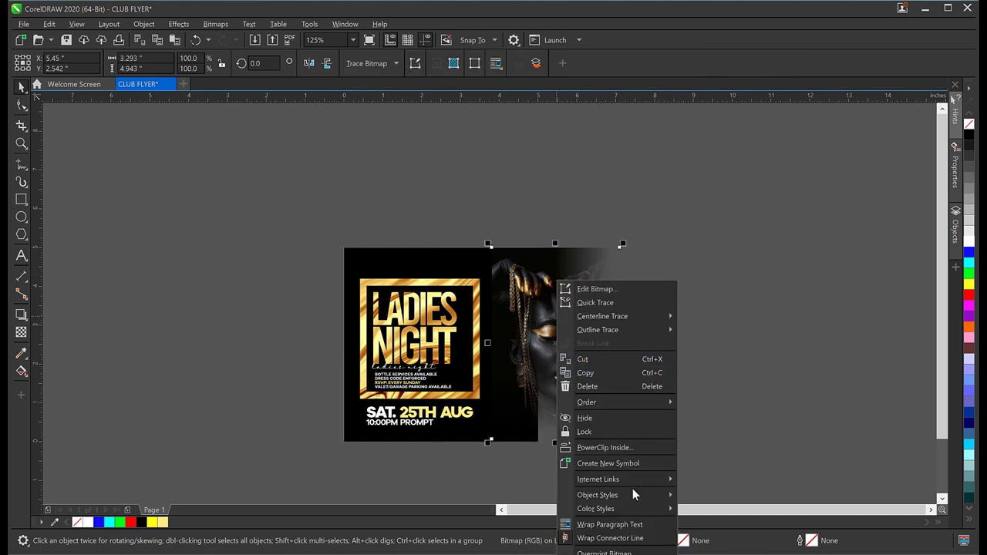
left_click(605, 448)
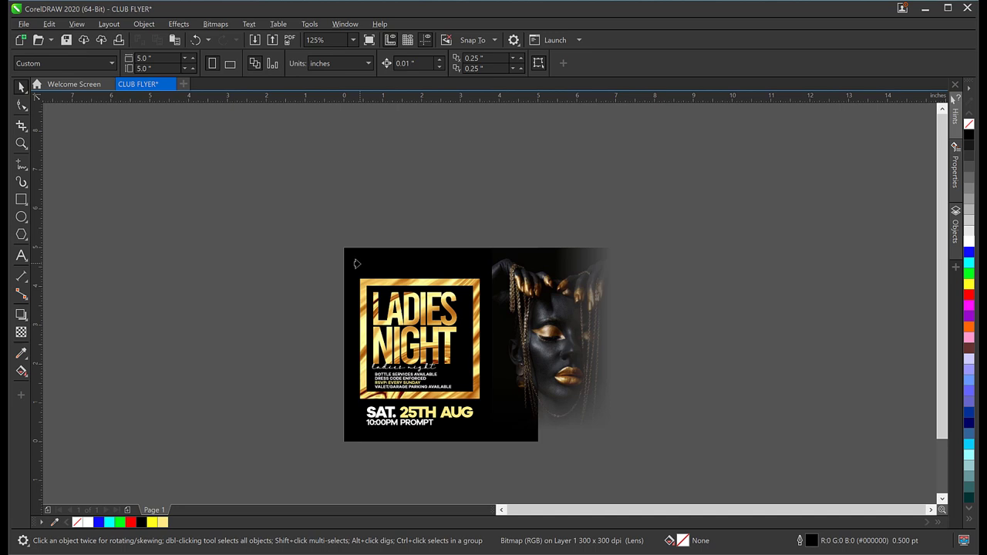
left_click(357, 263)
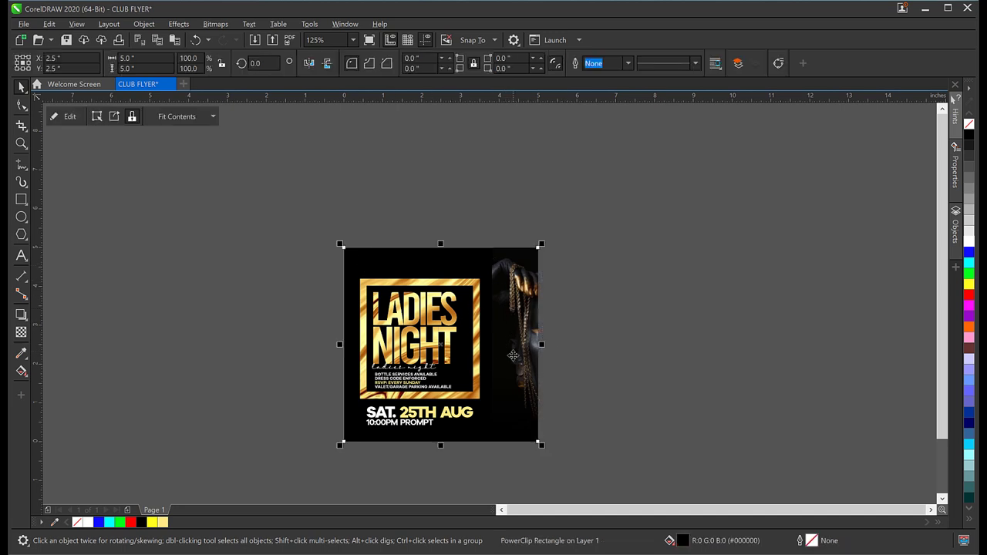
Reposition the photo inside the background PowerClip so half of the woman's face shows along the flyer's left edge, and finish editing.
scroll(535, 323, "up", 2)
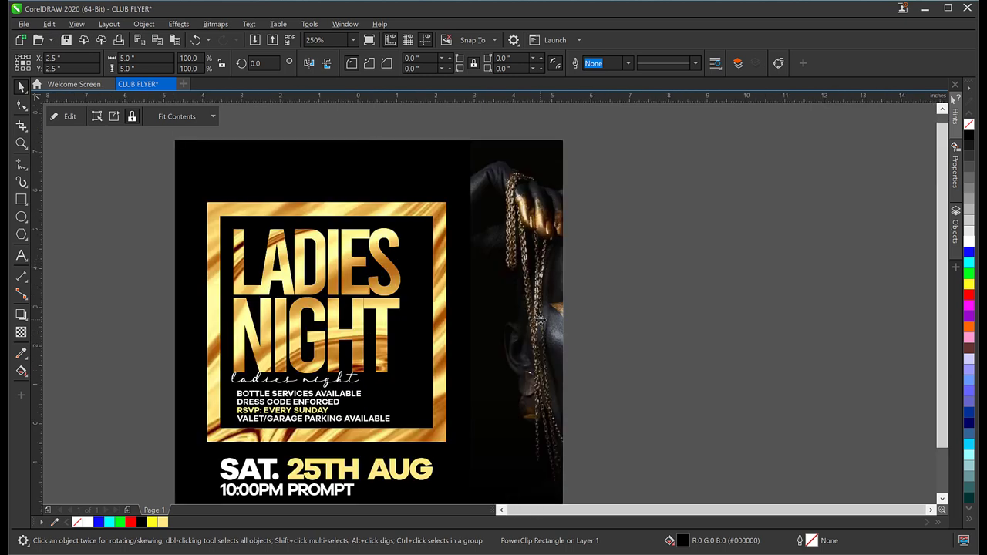
scroll(525, 301, "down", 2)
left_click(524, 300, "ctrl")
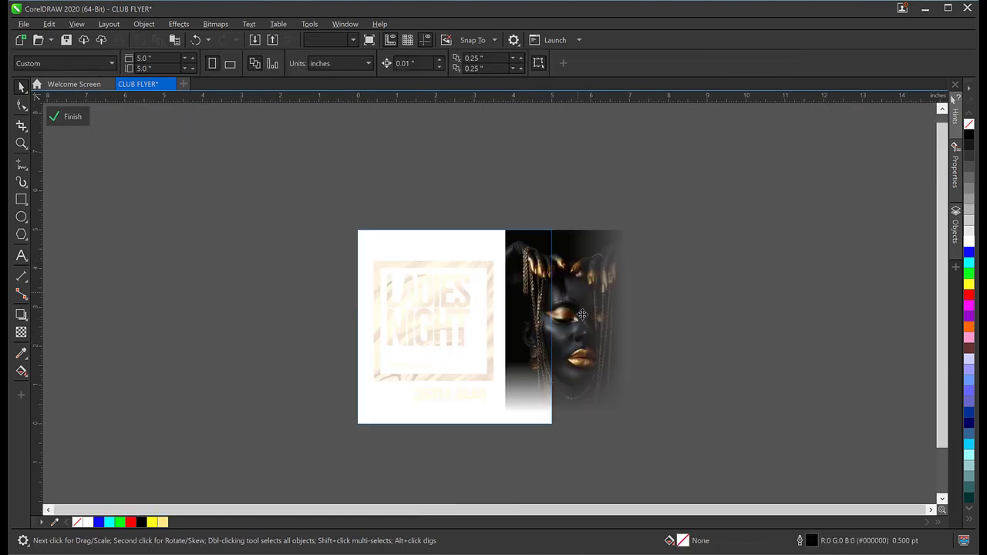
left_click_drag(467, 320, 395, 342)
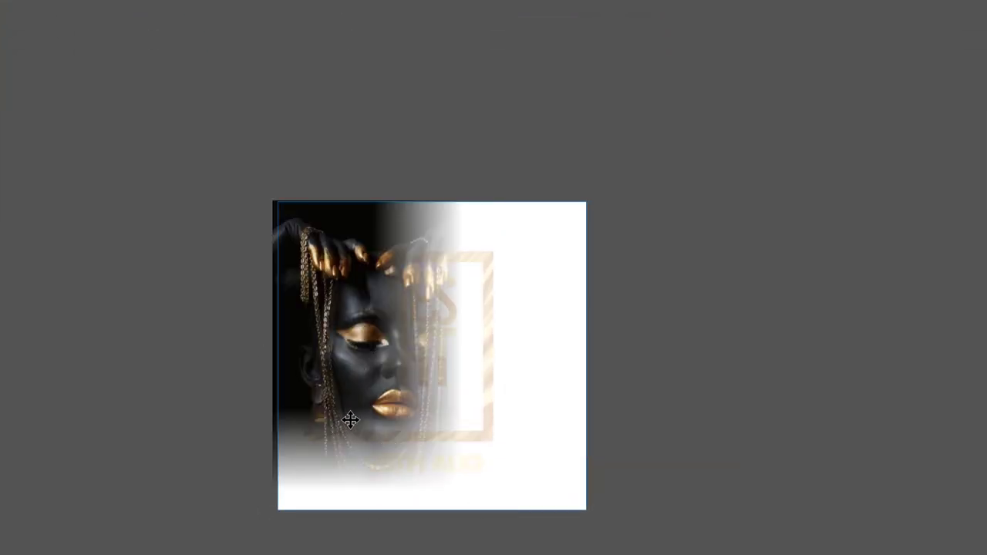
scroll(349, 421, "up", 2)
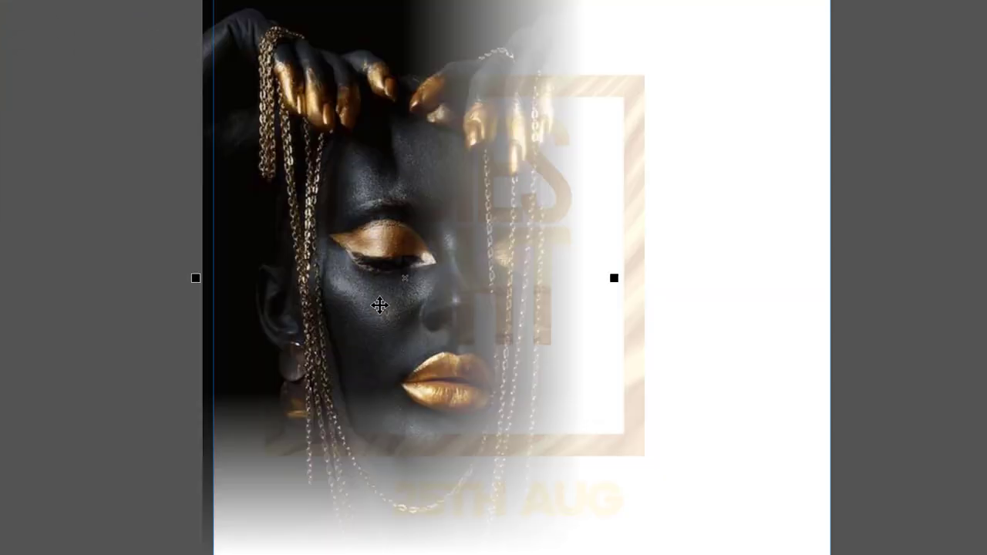
left_click_drag(528, 513, 439, 448)
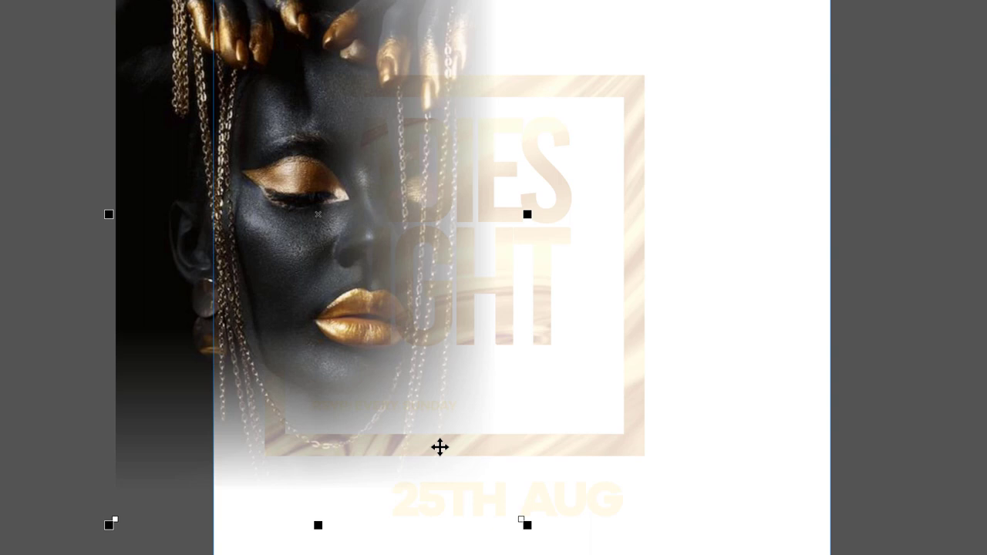
scroll(439, 448, "down", 2)
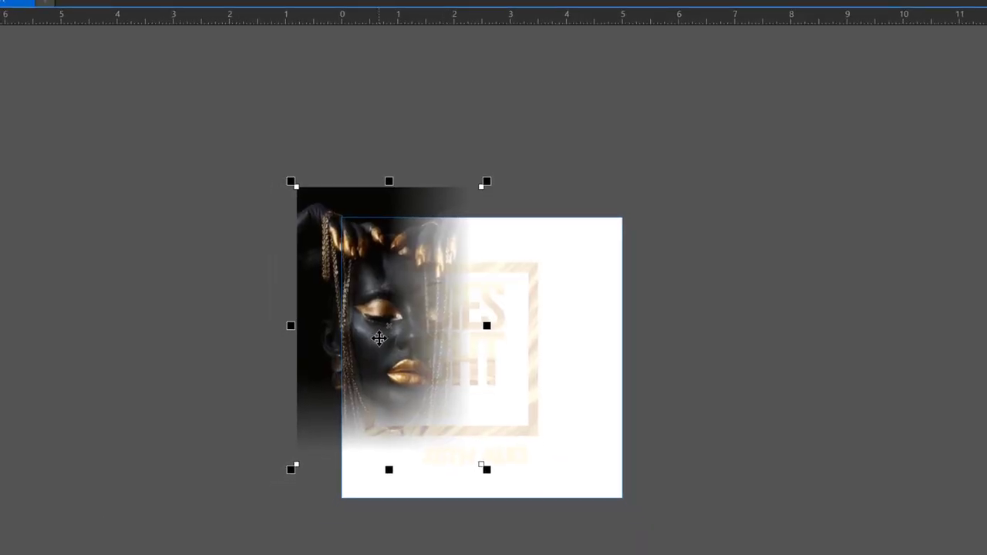
mouse_move(378, 338)
left_mouse_down()
mouse_move(342, 314)
mouse_move(367, 329)
left_mouse_up()
scroll(345, 308, "up", 2)
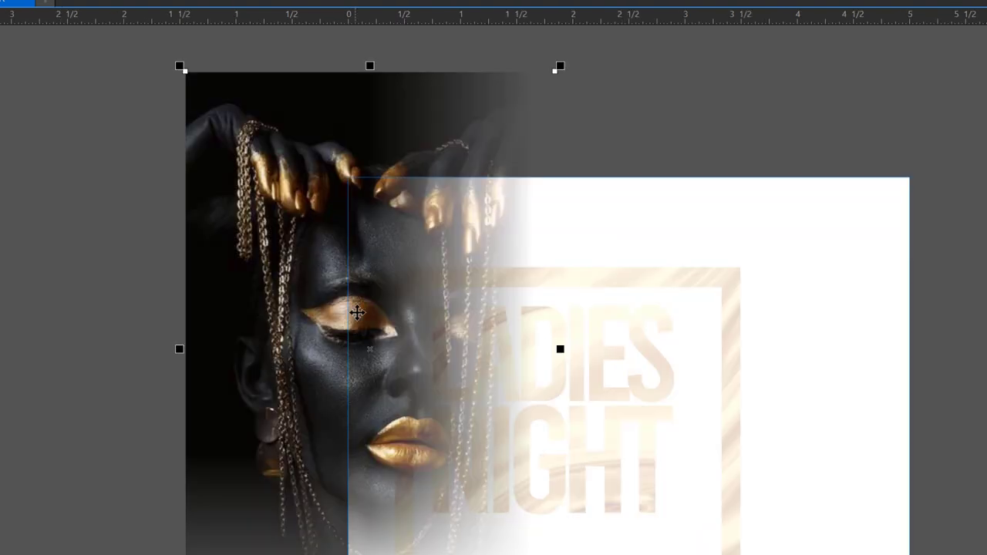
scroll(358, 288, "down", 2)
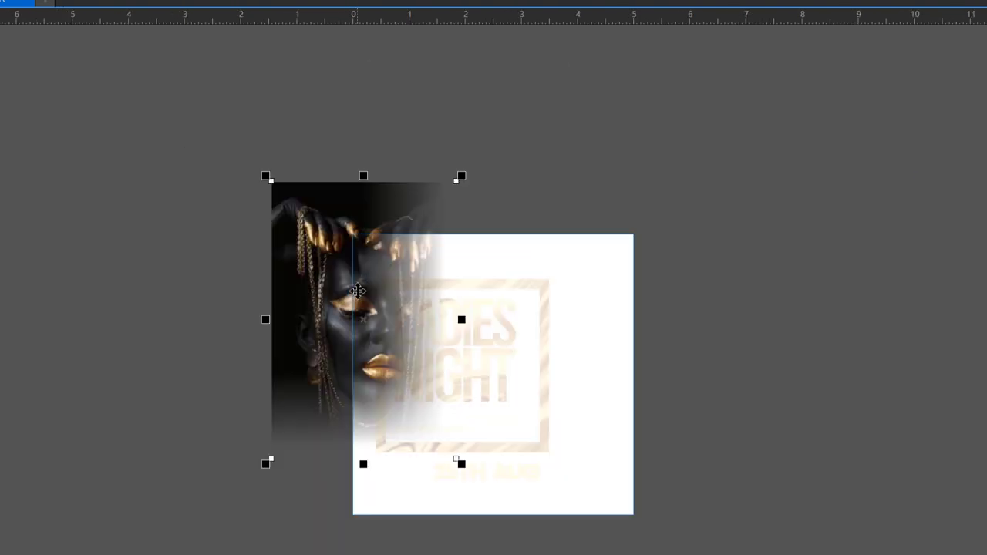
left_click(412, 299)
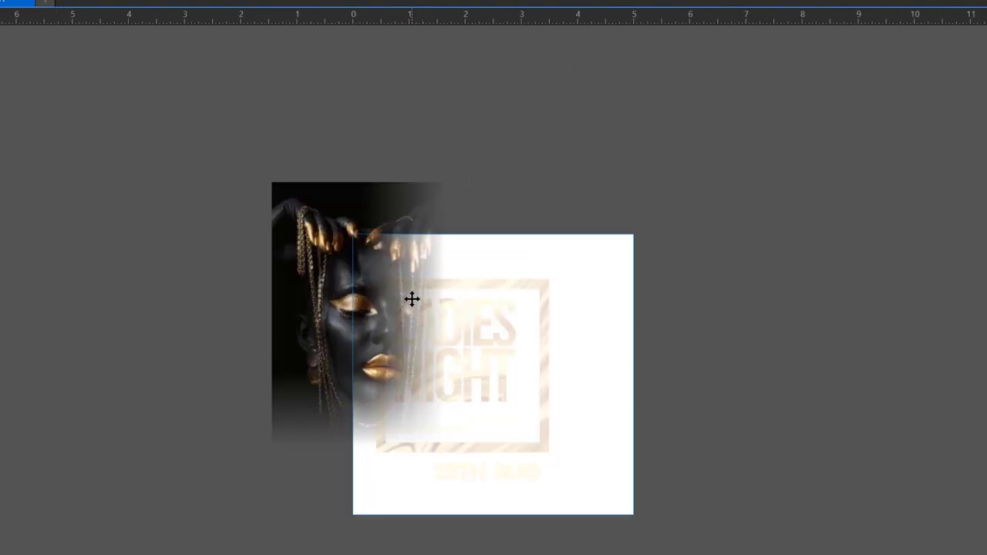
left_click_drag(409, 299, 404, 301)
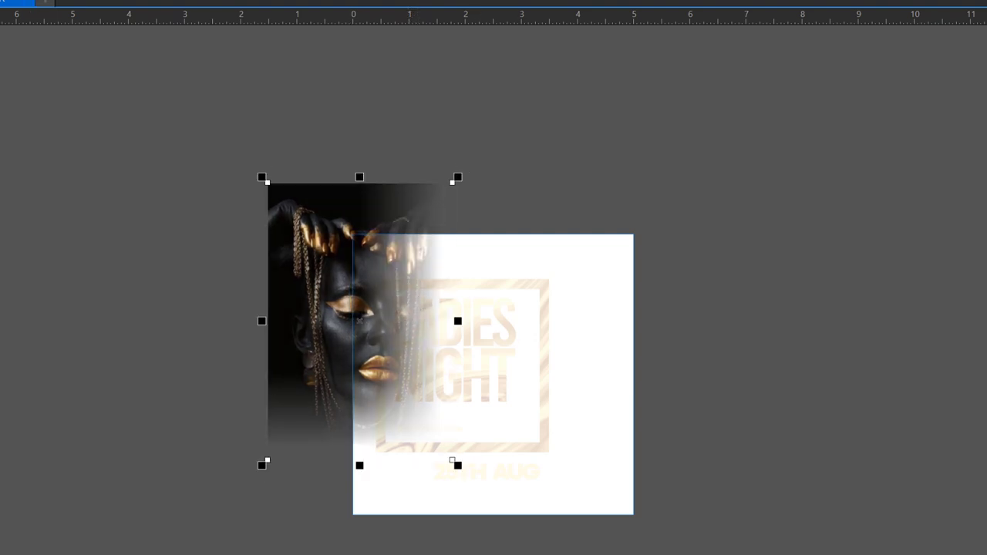
left_click(24, 263)
key("Escape")
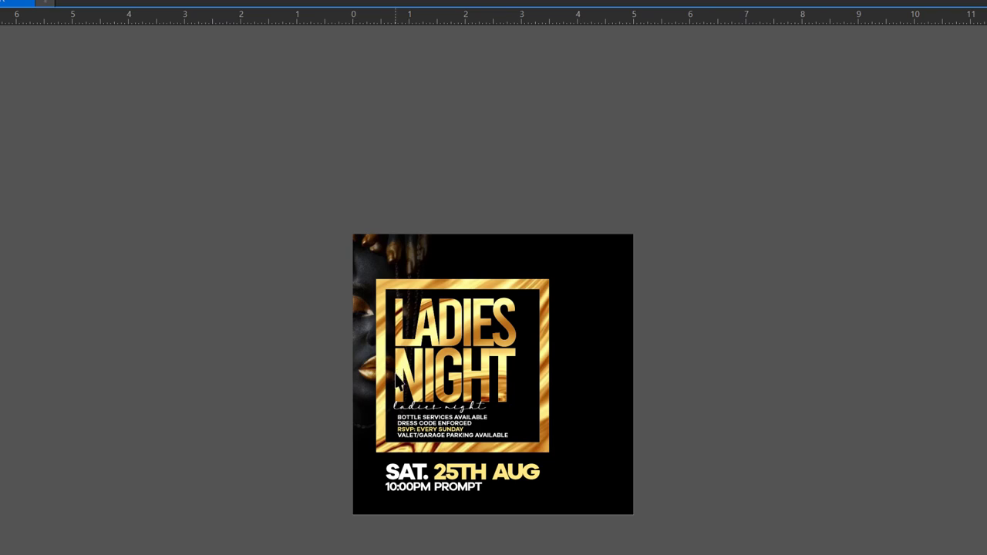
key("shift+F4")
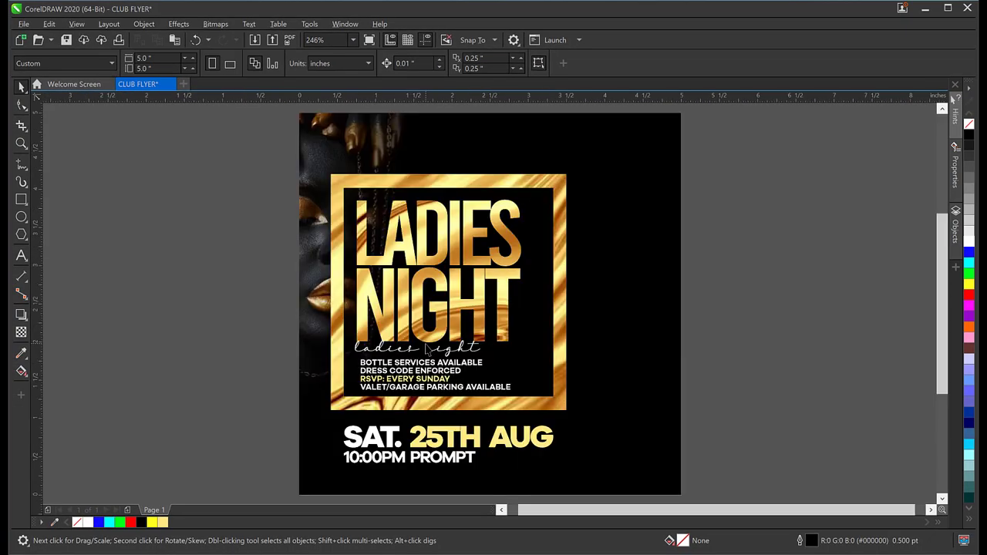
Enlarge the photo inside the PowerClip proportionally from its center to about 4.03 by 6.05 inches, and finish editing.
double_click(325, 138)
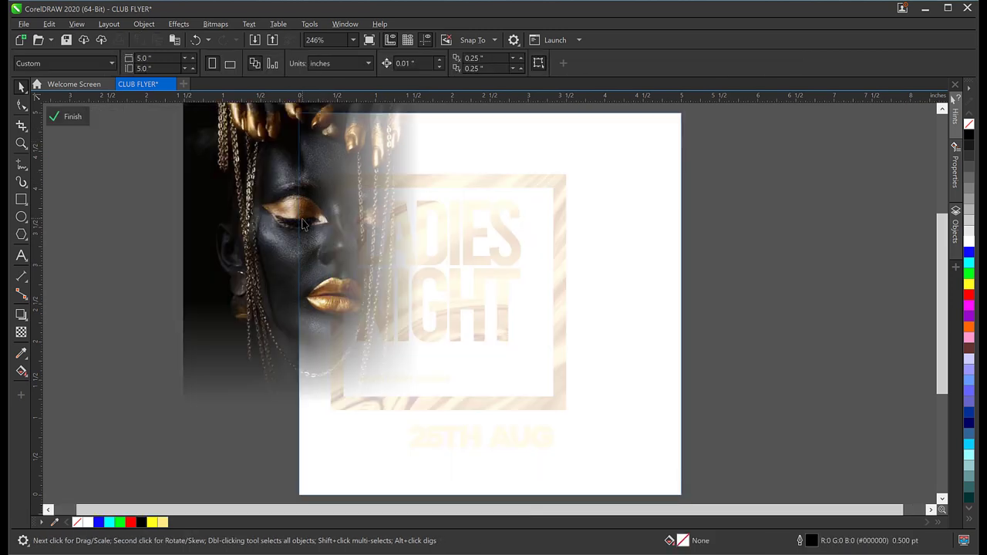
left_click(339, 294)
scroll(338, 291, "down", 3)
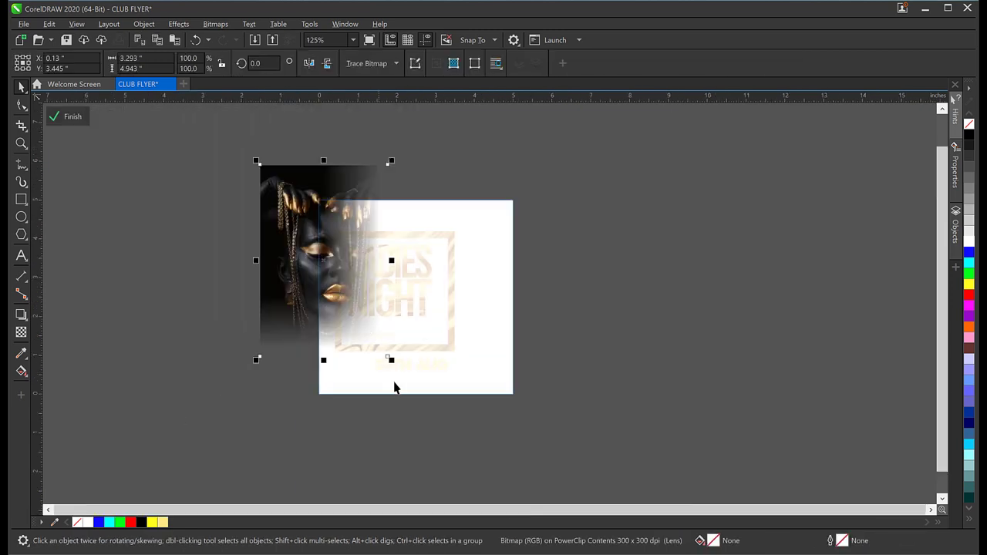
left_click_drag(392, 361, 410, 383)
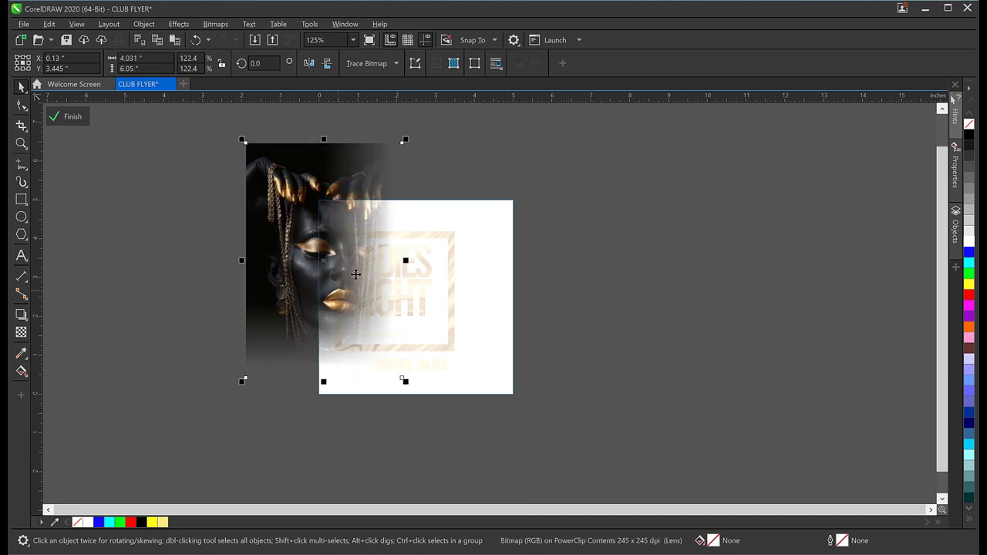
left_click(78, 121)
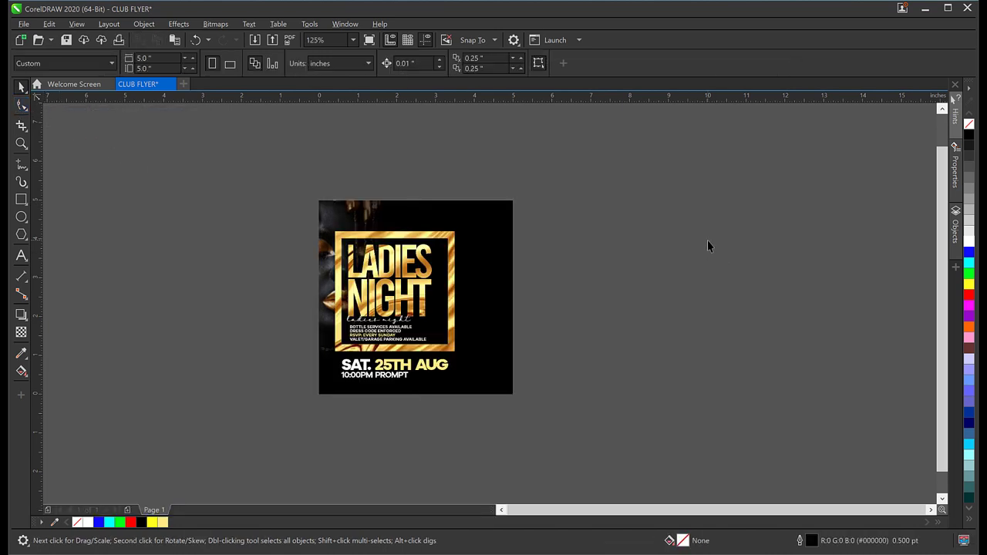
key("shift+F4")
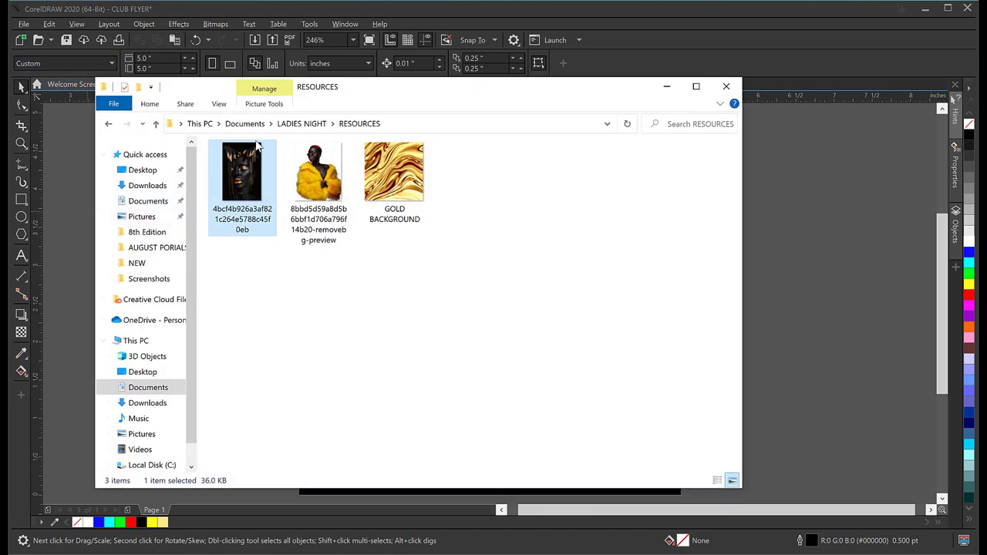
Import the cutout image of the woman in the yellow fur coat from the RESOURCES folder into the flyer document.
left_click(318, 182)
left_click_drag(318, 182, 790, 236)
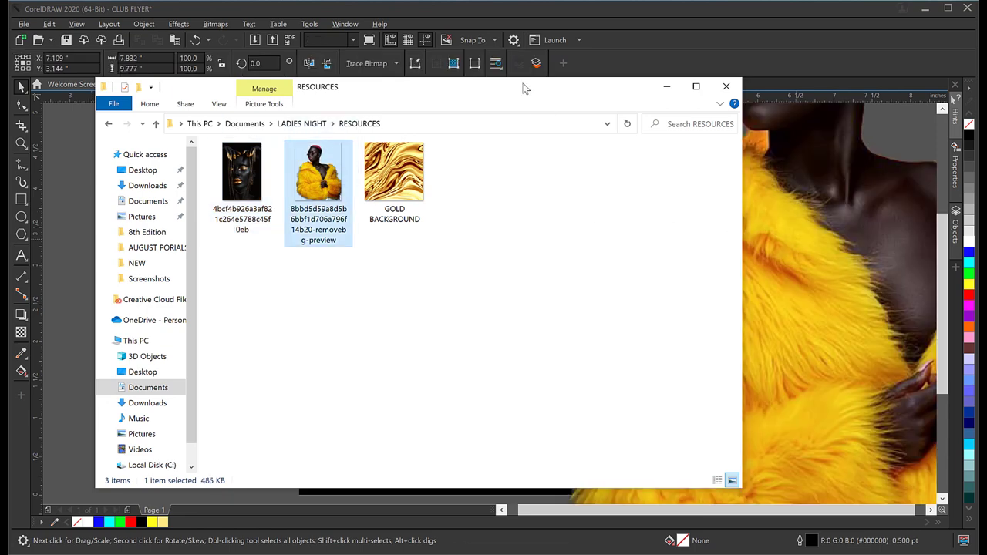
left_click(667, 86)
scroll(390, 223, "down", 2)
Scale the woman cutout down to about 60% (4.7 by 5.87 inches) and place it over the right side of the flyer.
left_click_drag(544, 221, 594, 177)
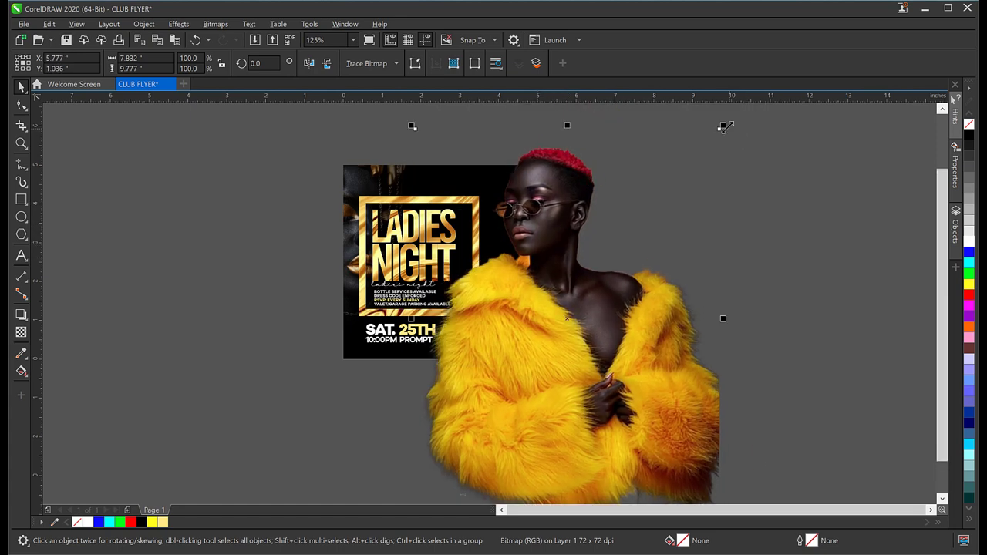
left_click_drag(725, 126, 656, 207)
left_click_drag(598, 301, 504, 265)
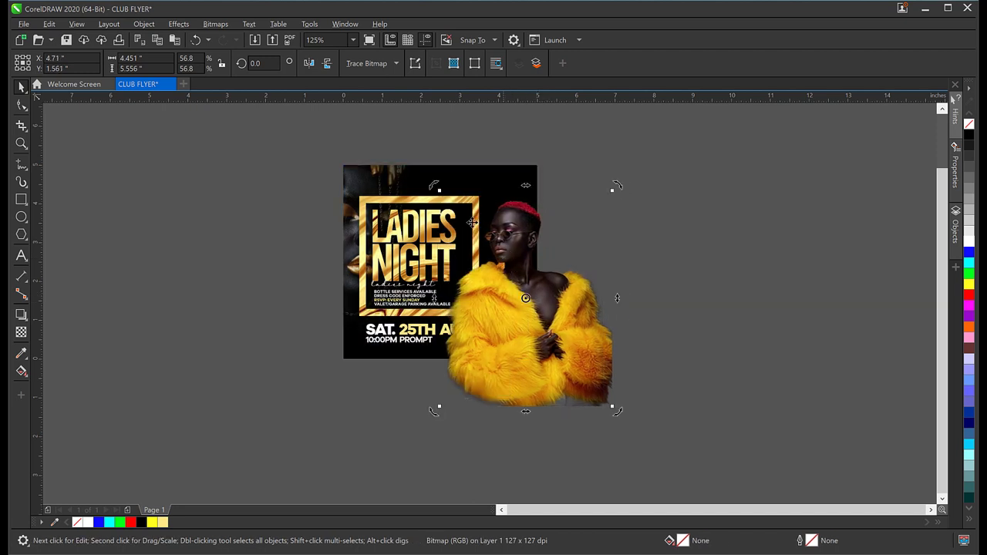
left_click(523, 213)
scroll(435, 187, "up", 2)
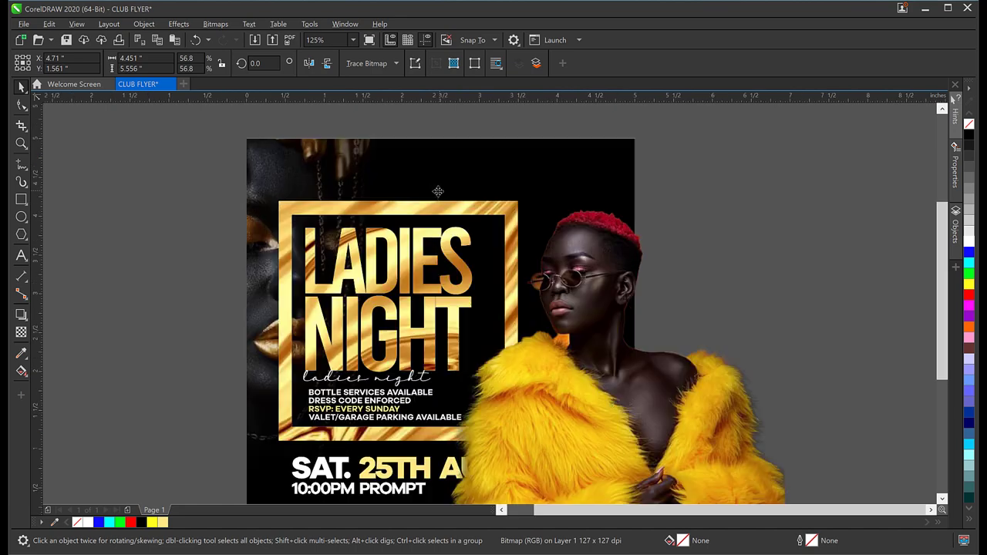
left_click_drag(434, 187, 416, 163)
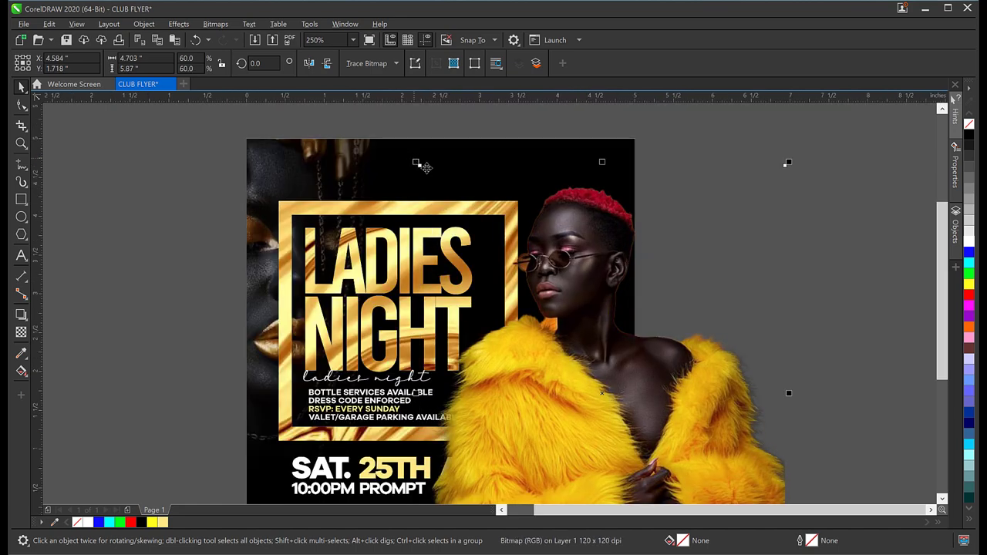
scroll(563, 419, "down", 2)
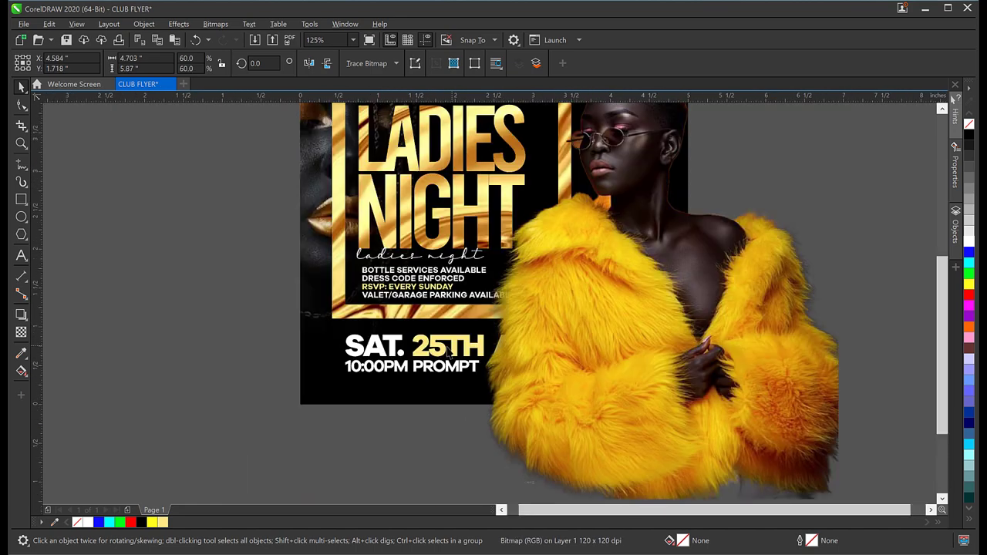
Shrink the date and time text together to about 1.96 by 0.35 inches so it clears the yellow coat.
scroll(339, 423, "up", 2)
left_click_drag(298, 434, 631, 308)
left_click_drag(562, 375, 507, 380)
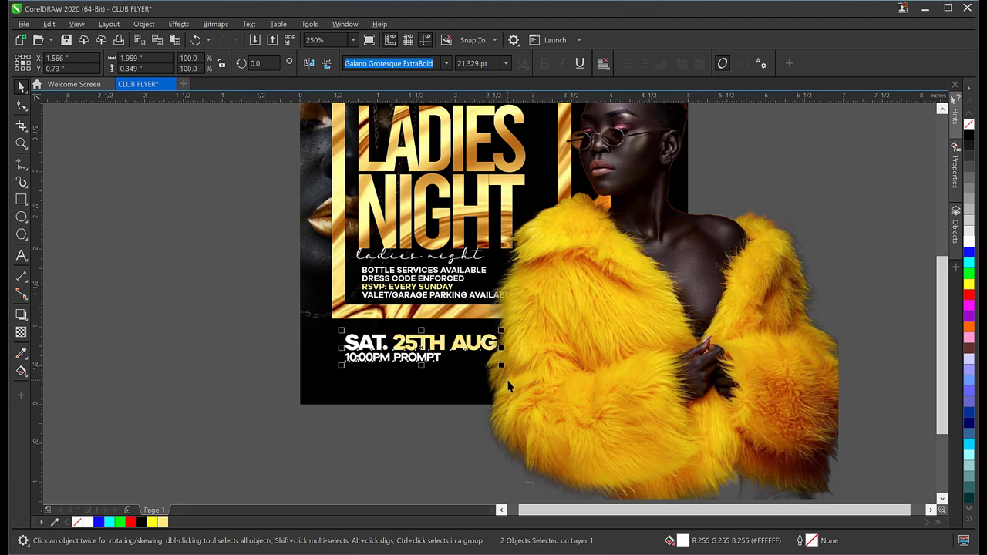
scroll(583, 253, "down", 2)
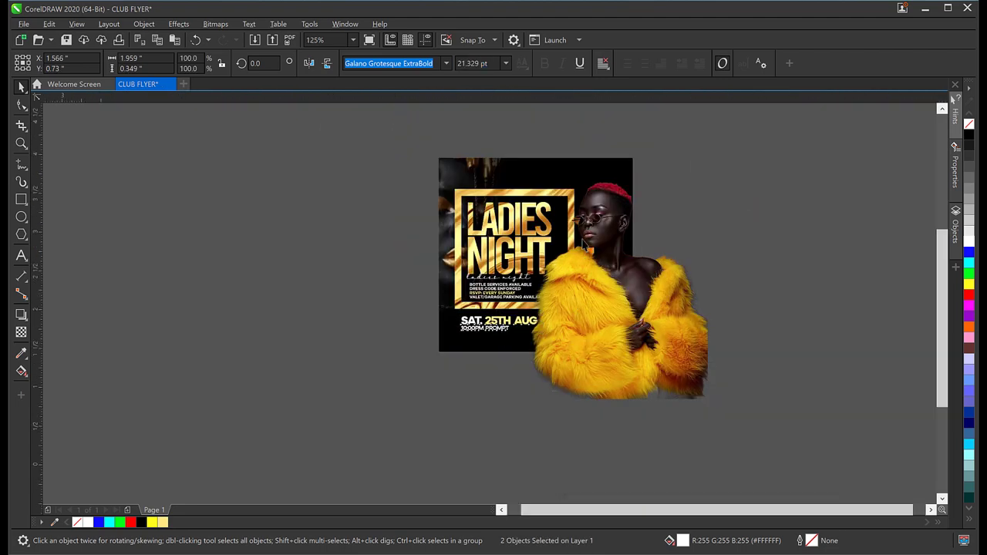
Nudge the woman cutout slightly right, away from the gold frame, and move it horizontally off the flyer into the empty space on its right.
scroll(584, 245, "up", 2)
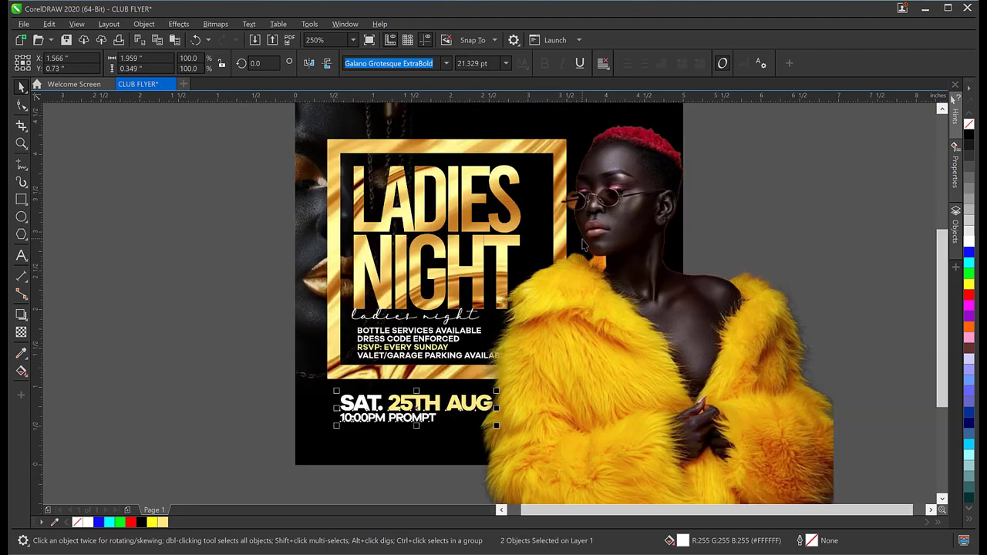
left_click(581, 289)
left_click(578, 290)
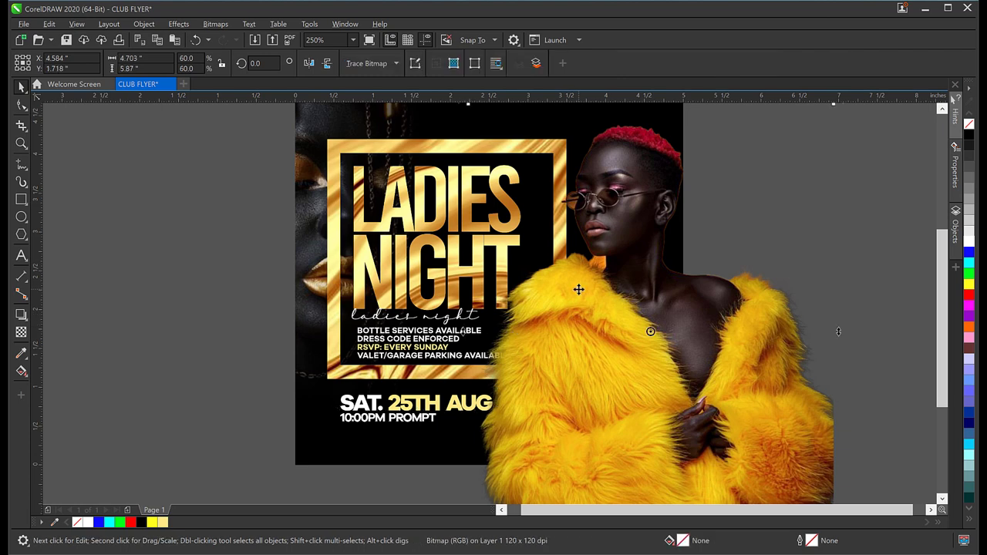
left_click_drag(578, 289, 581, 289)
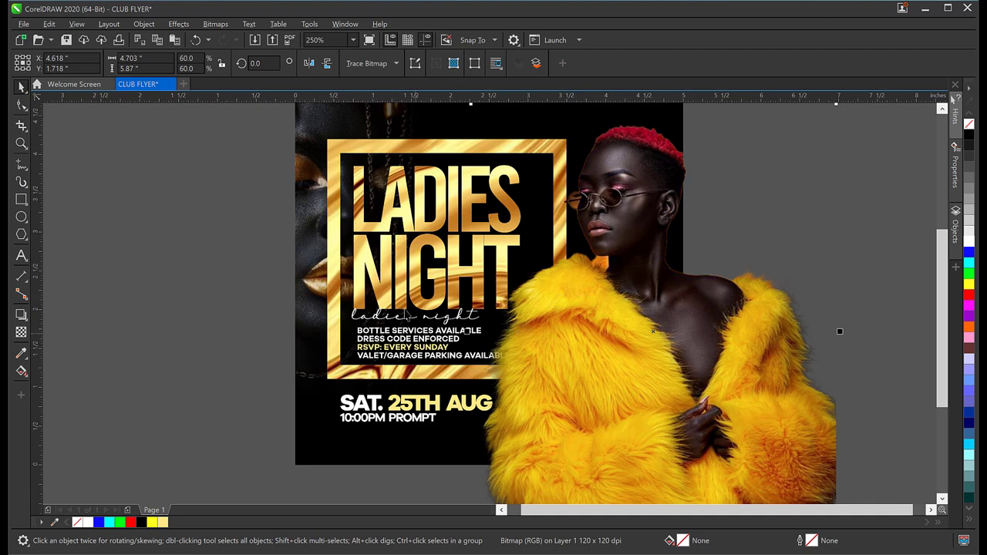
scroll(383, 278, "down", 3)
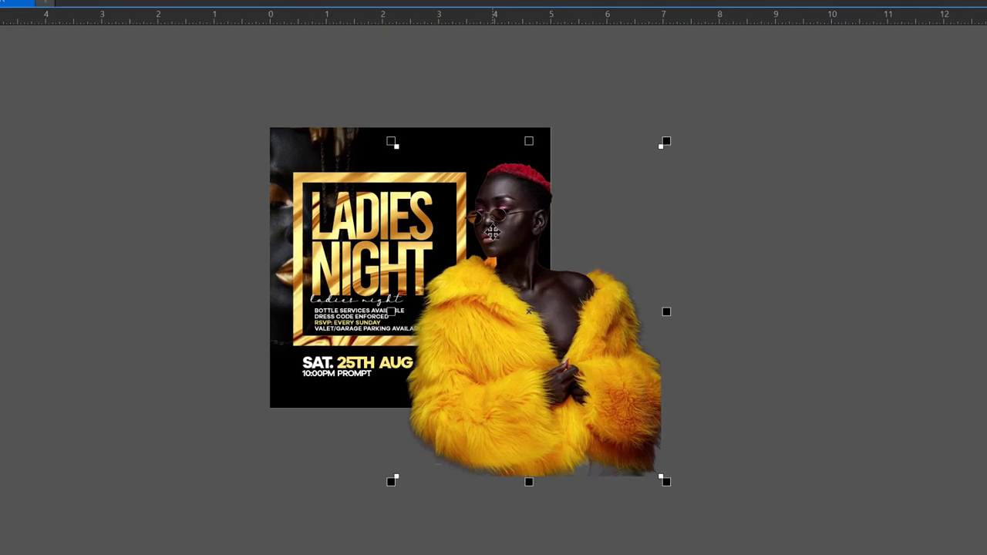
left_click(575, 231)
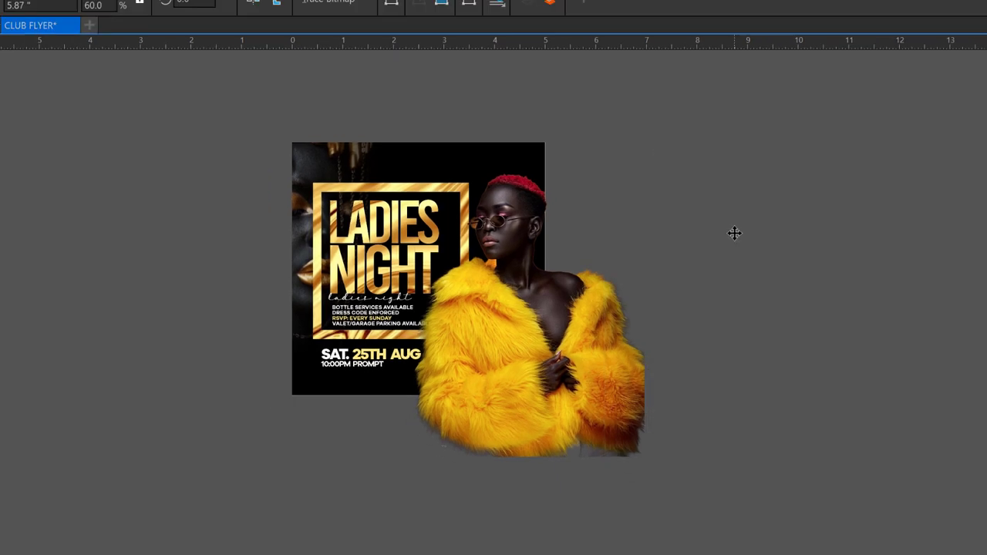
left_click_drag(734, 233, 815, 233)
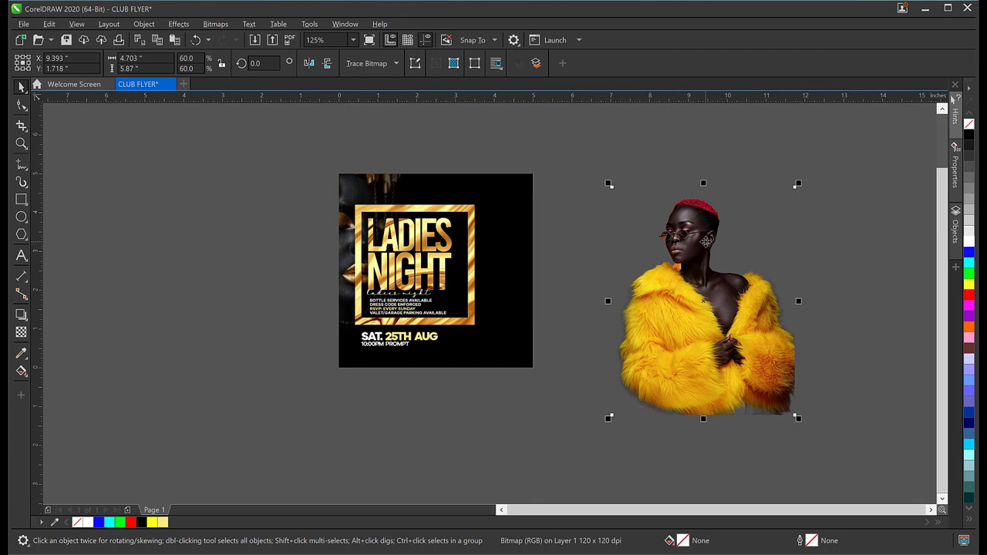
Add a 5 by 5 inch page-size rectangle, move it off the flyer to the left, and select the woman cutout.
double_click(22, 200)
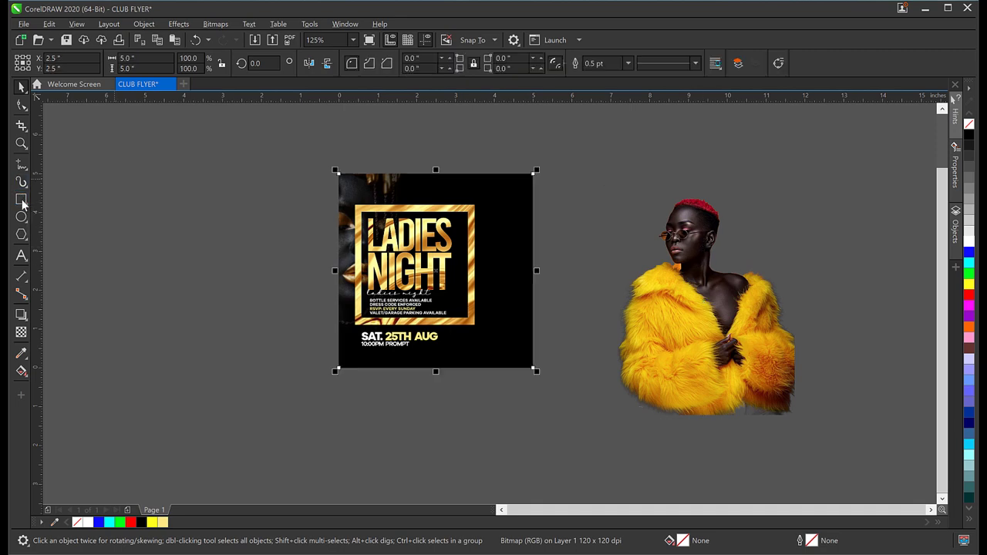
key("space")
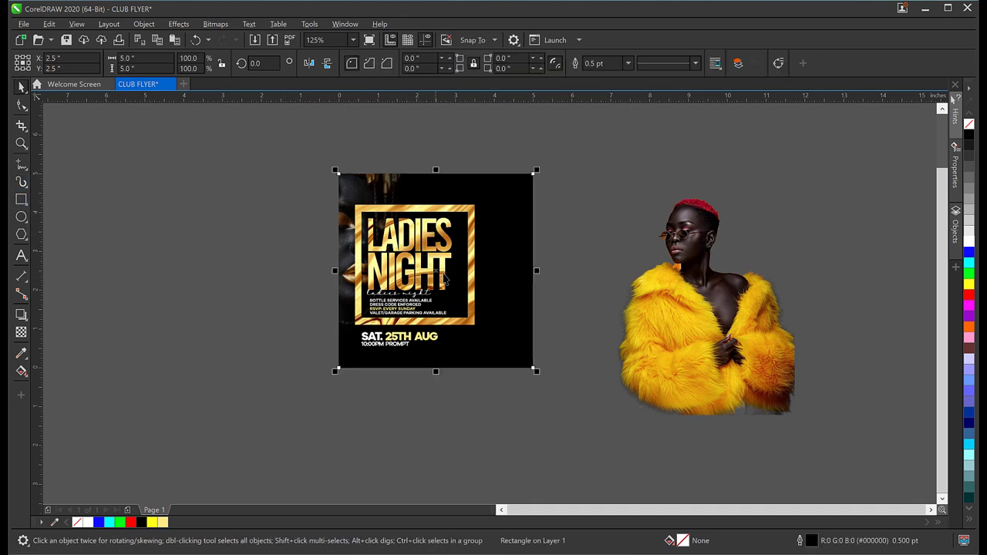
left_click_drag(435, 272, 224, 271)
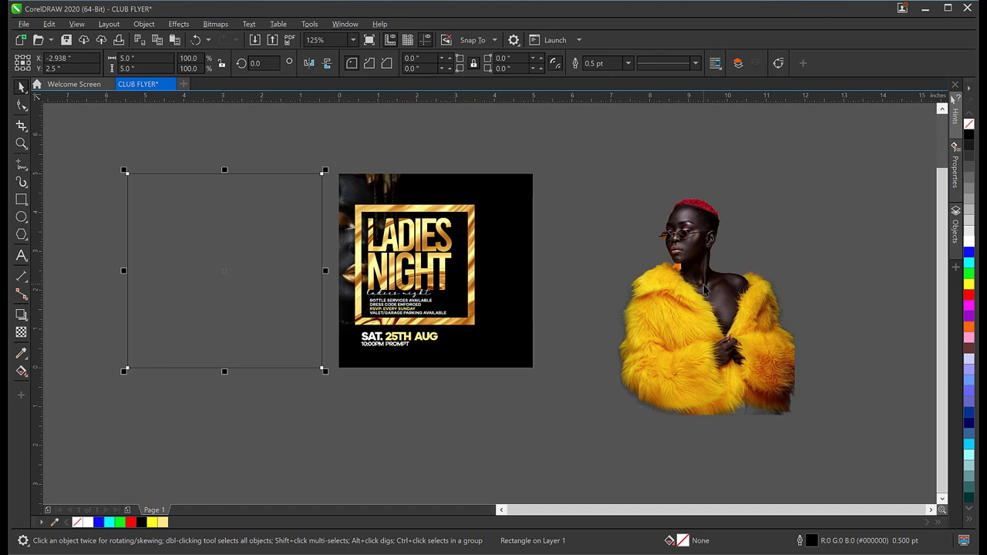
left_click(714, 290)
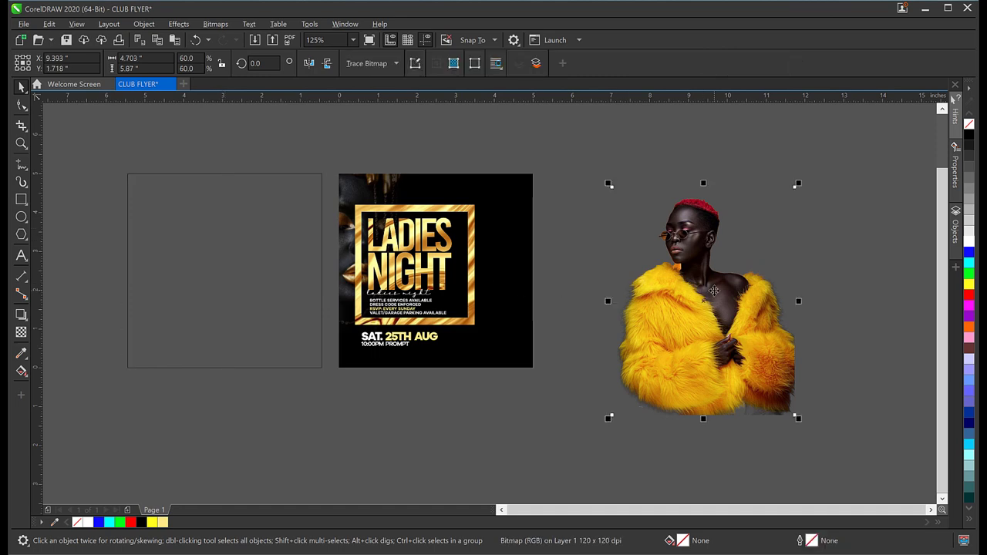
PowerClip the woman cutout inside the empty 5 by 5 inch rectangle beside the flyer and remove the rectangle's outline.
right_click(715, 290)
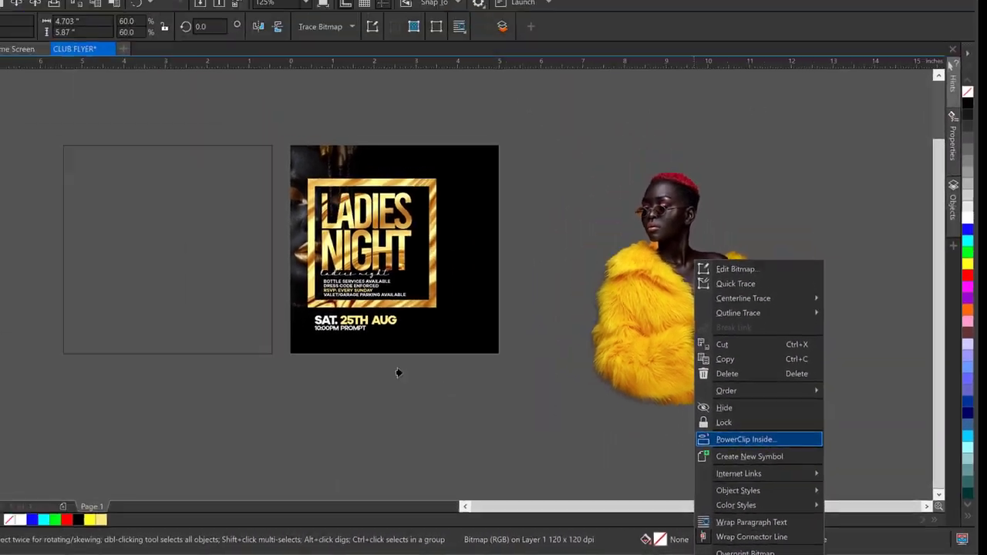
left_click(693, 401)
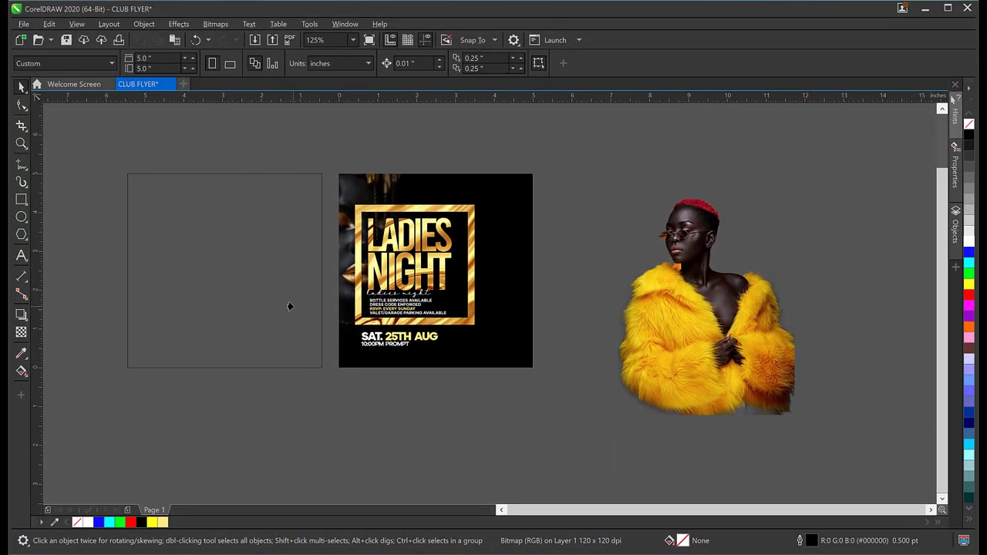
left_click(290, 306)
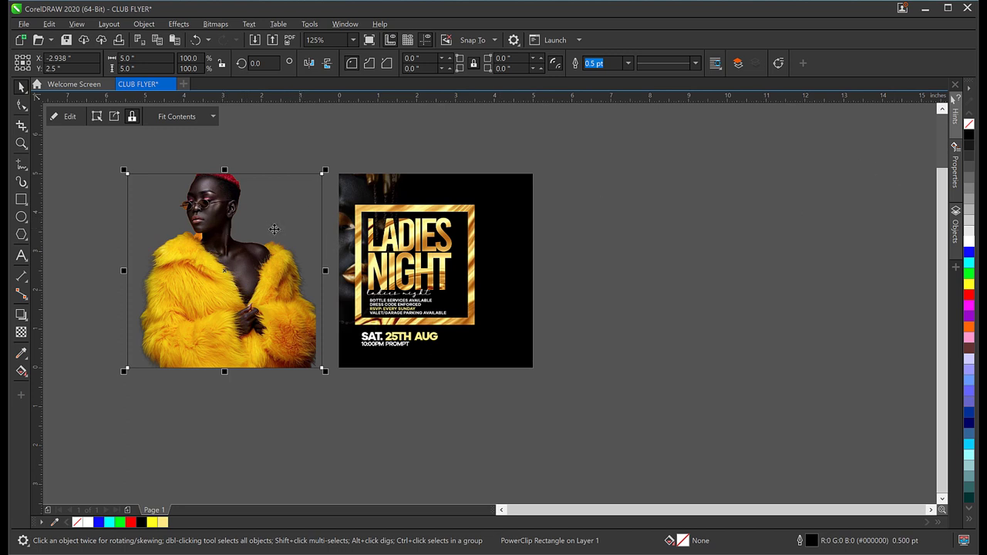
right_click(970, 128)
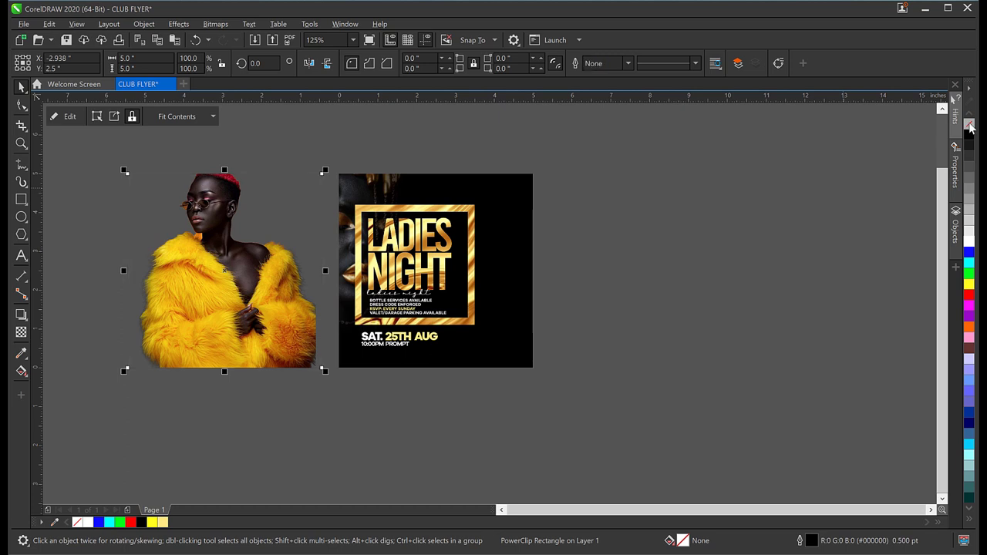
left_click(592, 280)
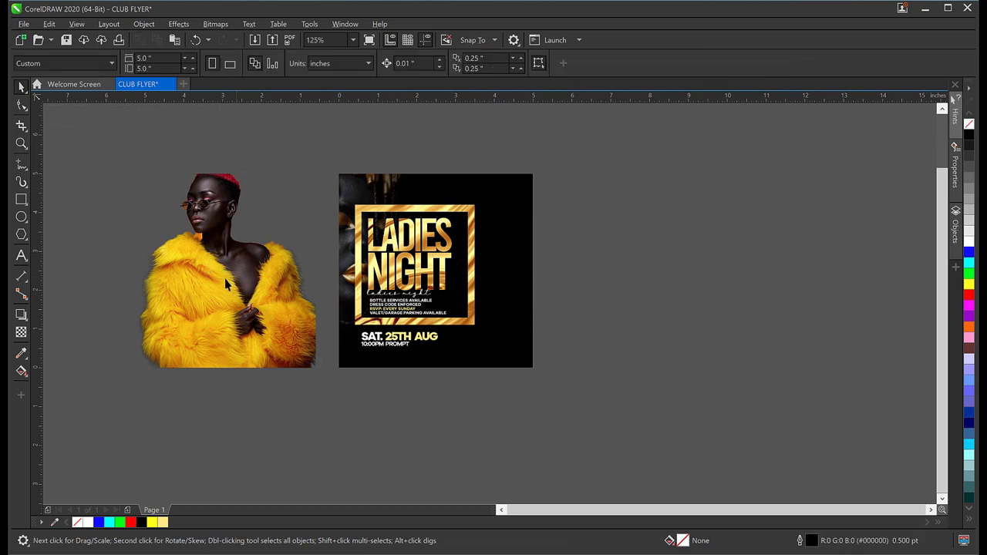
Centre the clipped woman rectangle on the page so it covers the flyer.
left_click(222, 265)
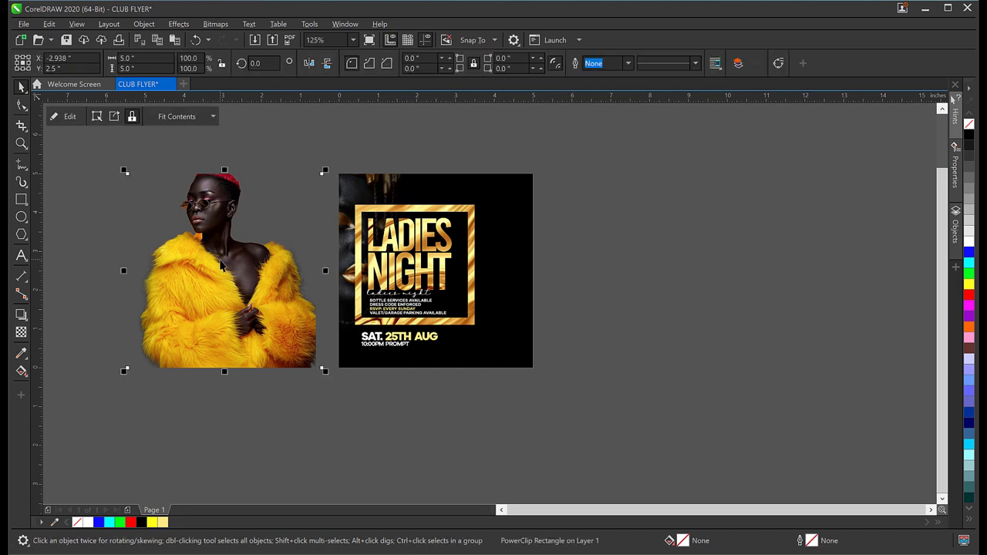
left_click(246, 217)
key("p")
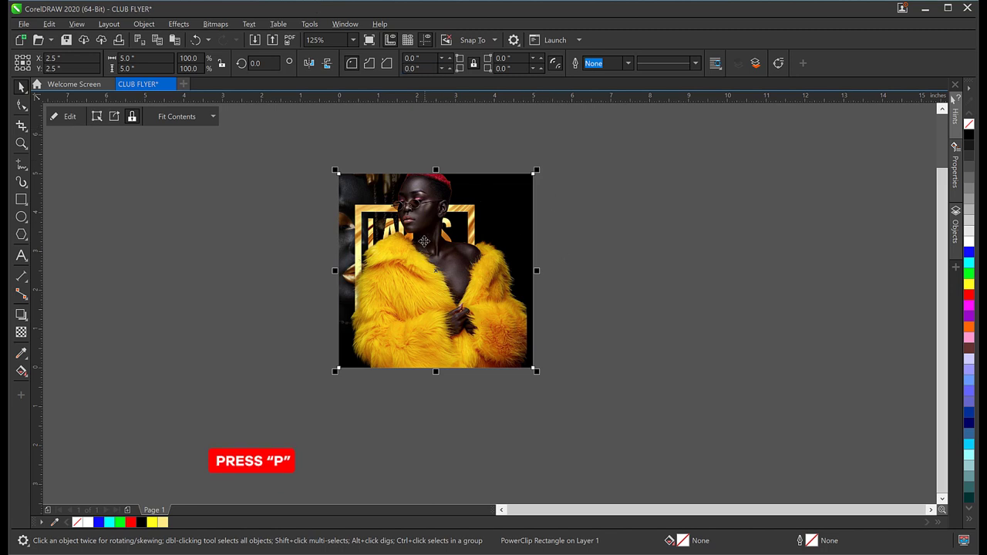
Edit the PowerClip contents and move the woman to the flyer's right side, centred at about X 4.76, Y 1.98 inches.
key("p")
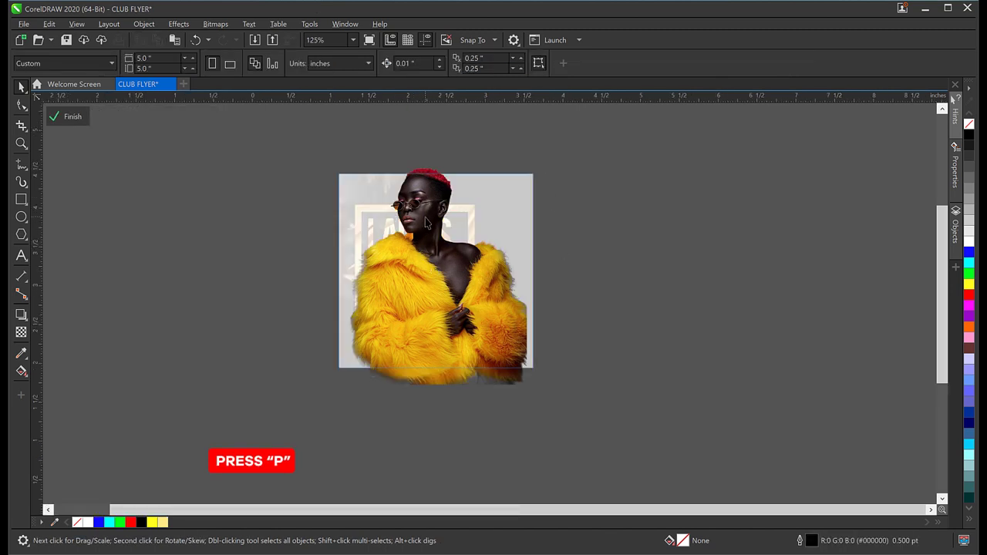
scroll(422, 216, "up", 1)
left_click(421, 208)
scroll(393, 193, "down", 1)
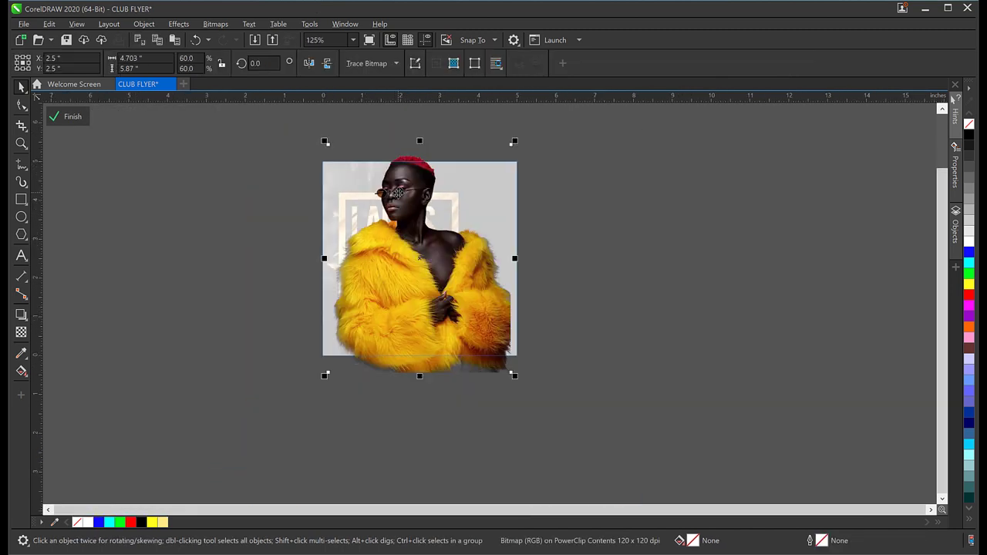
left_click_drag(397, 192, 497, 230)
scroll(405, 270, "up", 1)
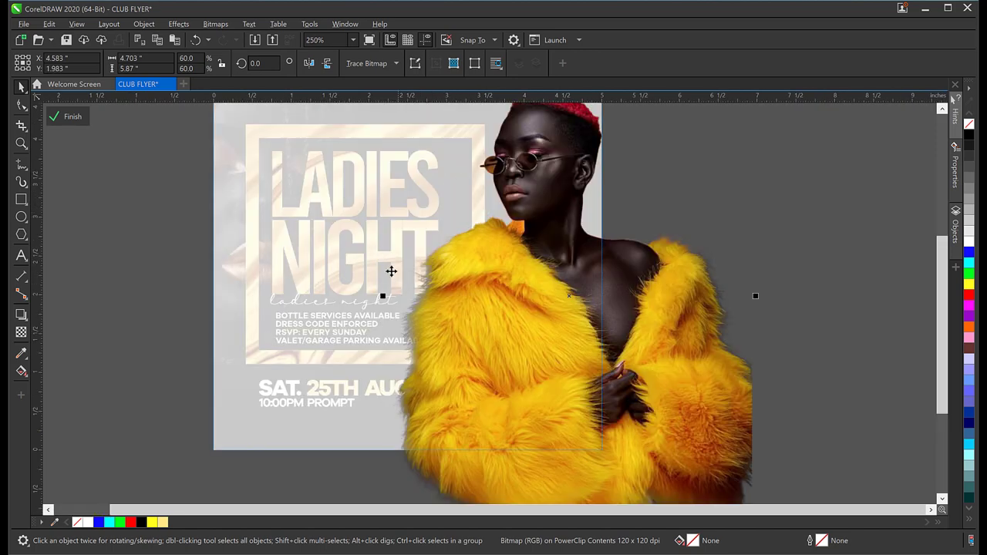
scroll(408, 282, "down", 1)
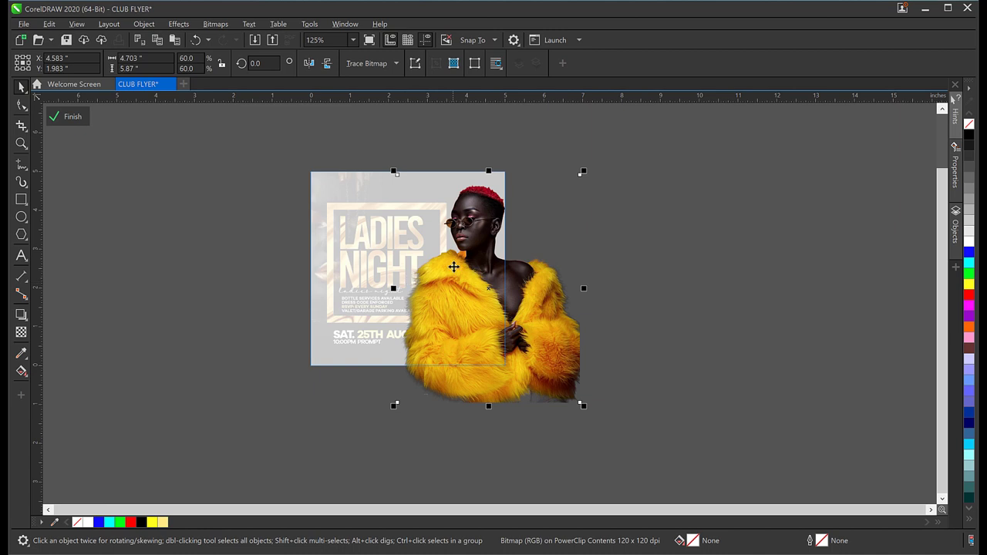
left_click_drag(428, 324, 435, 327)
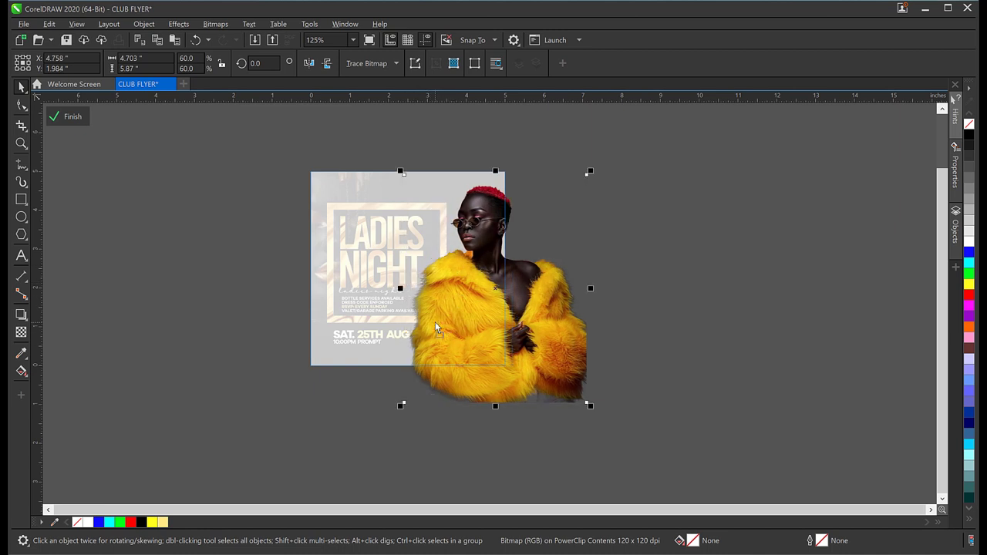
Enlarge the woman to about 61.4% (4.81 by 6.0 inches), reposition her at about X 4.7, Y 1.98, and finish editing the PowerClip.
left_click(435, 322)
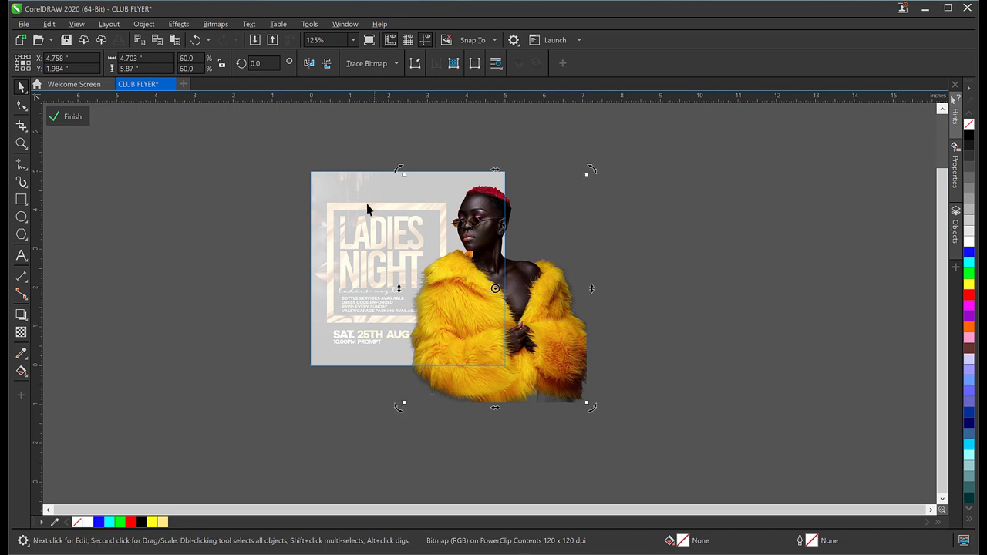
left_click(465, 217)
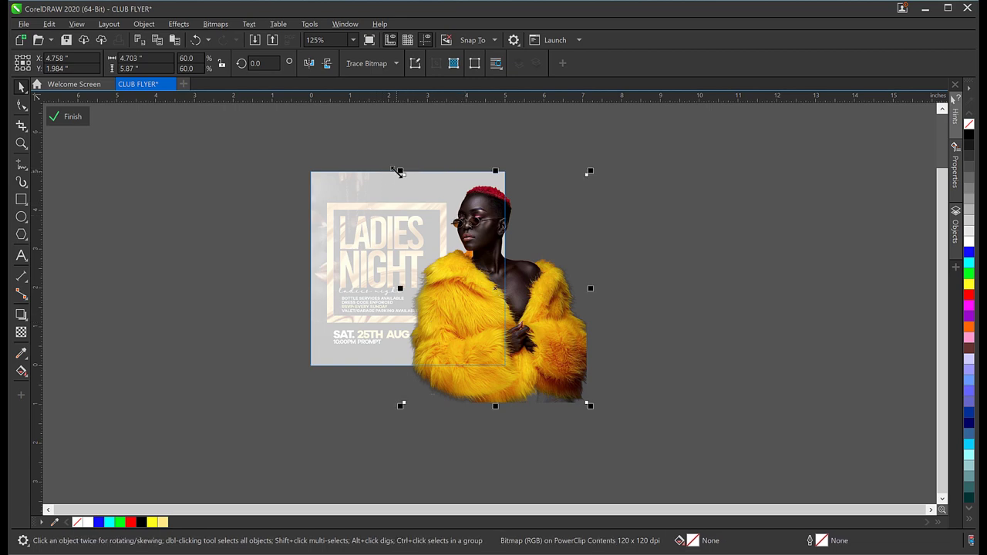
left_click_drag(394, 169, 387, 166)
left_click_drag(458, 299, 472, 287)
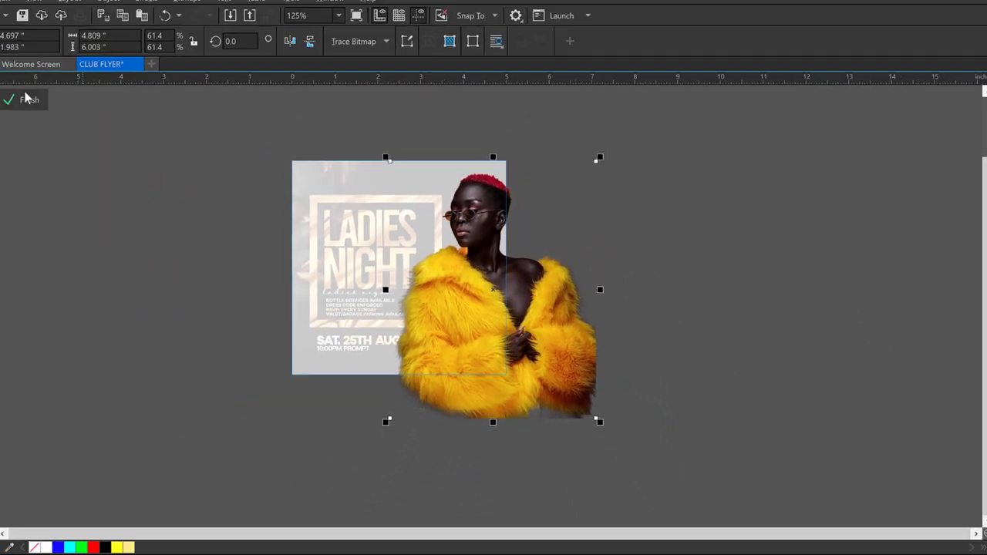
left_click(27, 100)
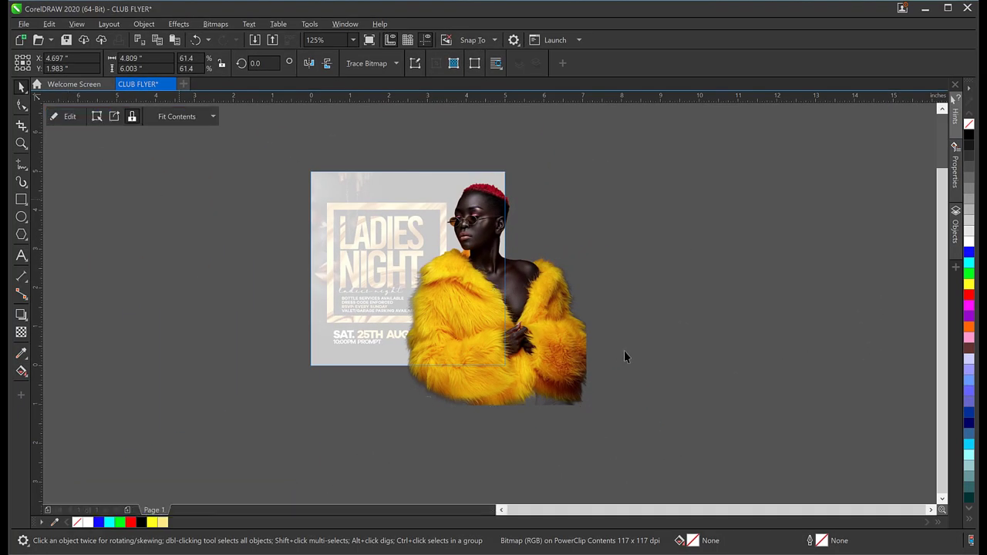
left_click(673, 318)
Enlarge the date and time text to about 2.0 by 0.36 inches and shift it and the title block slightly left, away from the coat.
scroll(409, 304, "up", 2)
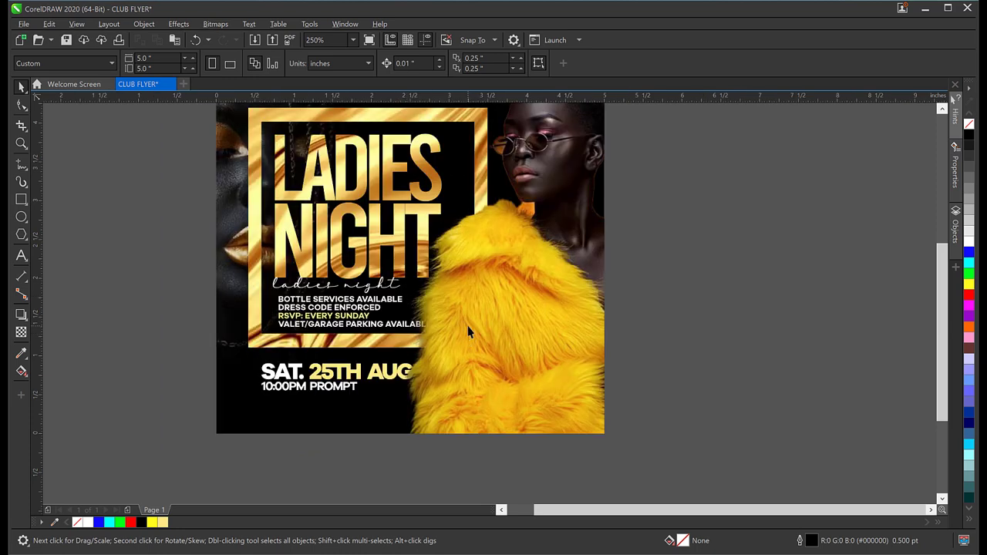
scroll(467, 332, "down", 2)
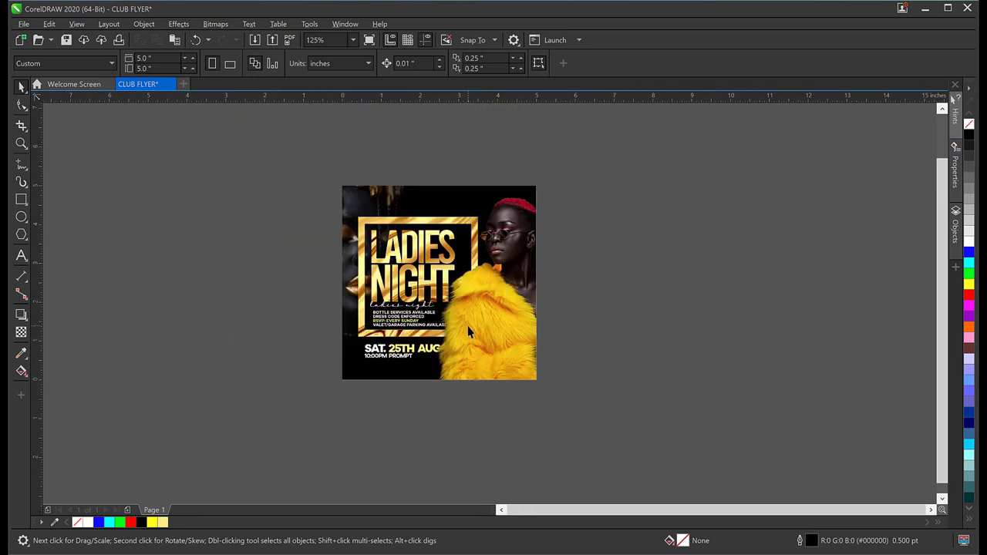
left_click(480, 262)
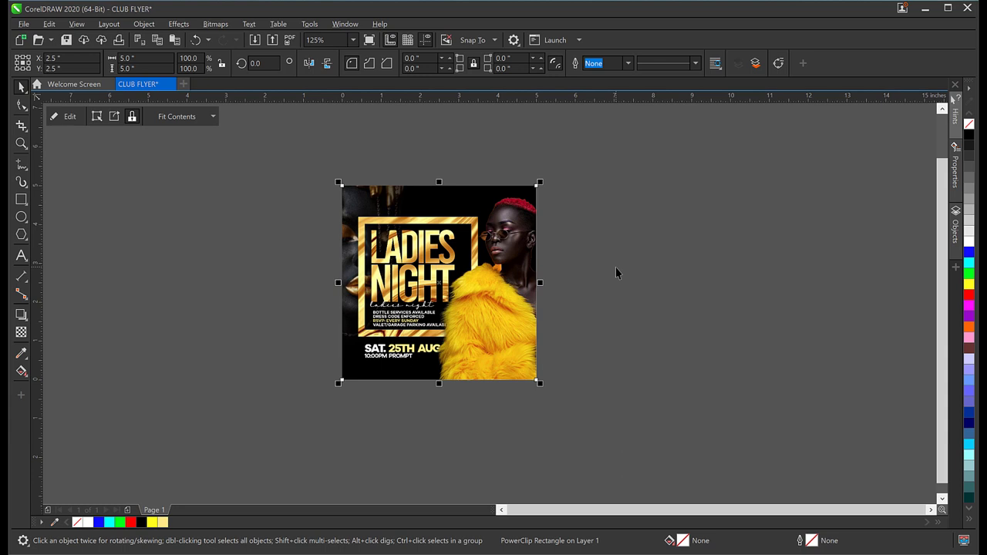
key("shift+F2")
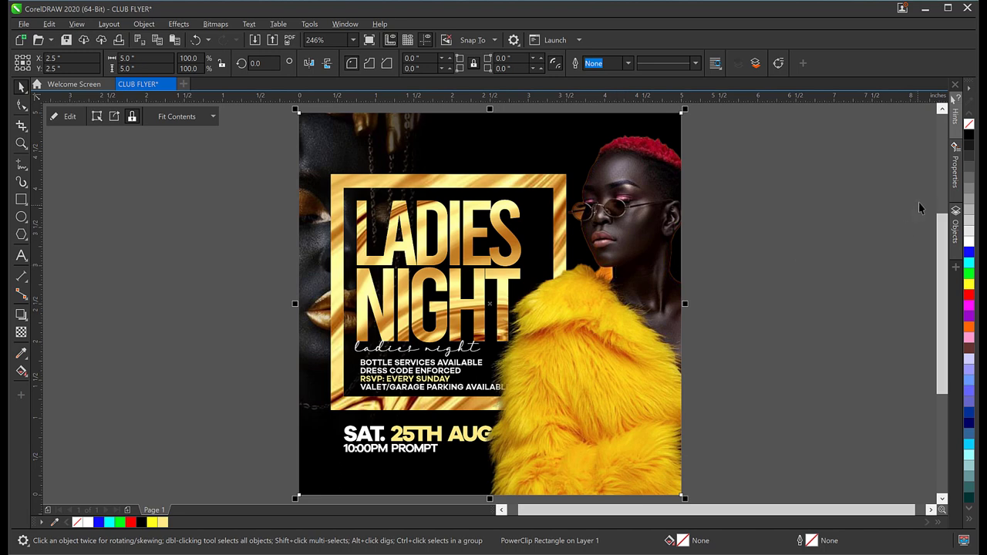
left_click(853, 214)
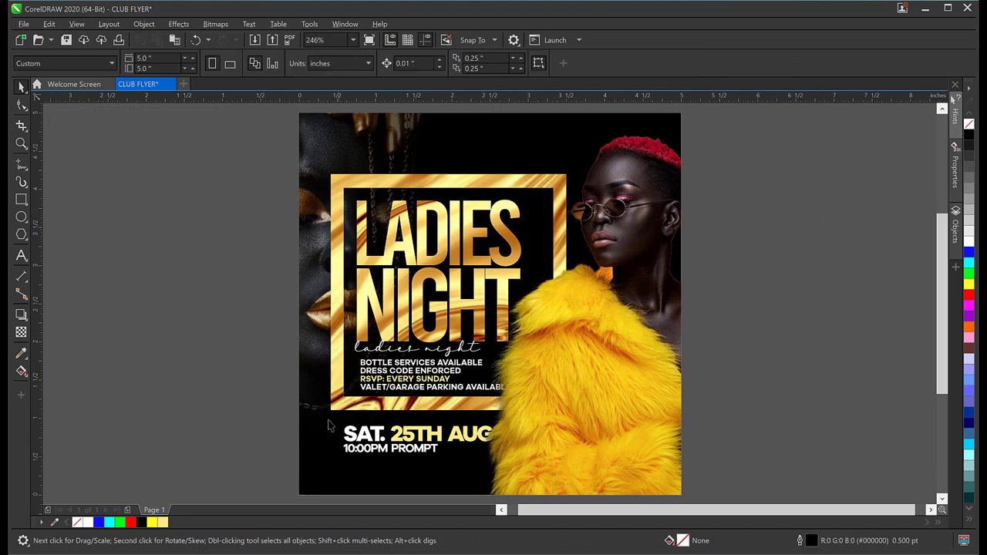
left_click_drag(242, 400, 544, 483)
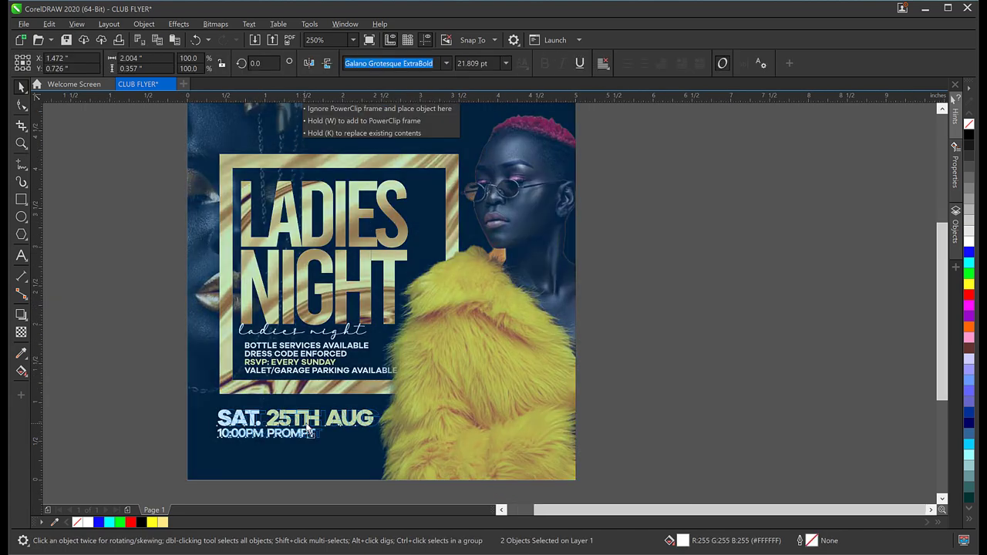
scroll(307, 431, "down", 3)
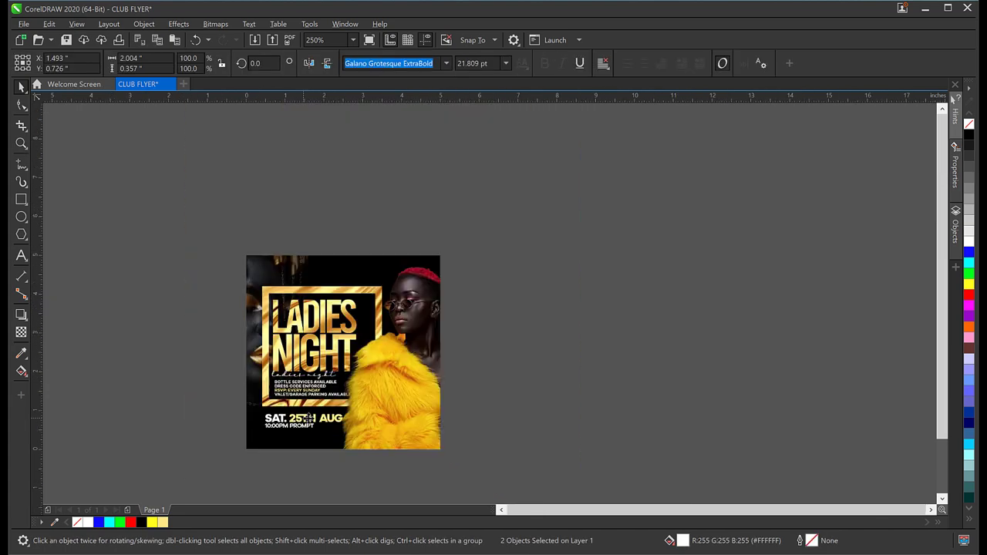
left_click(527, 360)
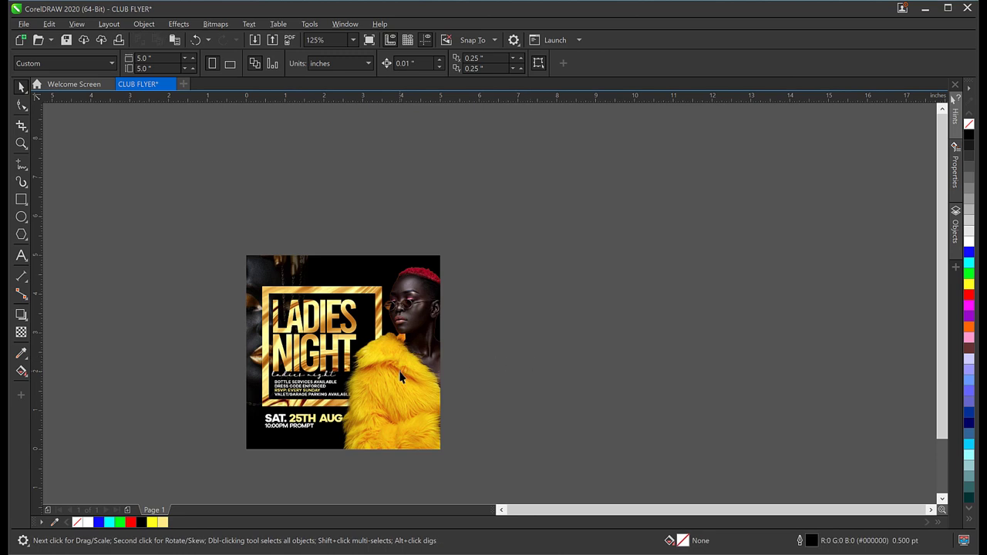
Draw a circle about 1.72 inches in diameter in the empty space left of the flyer.
key("shift+F4")
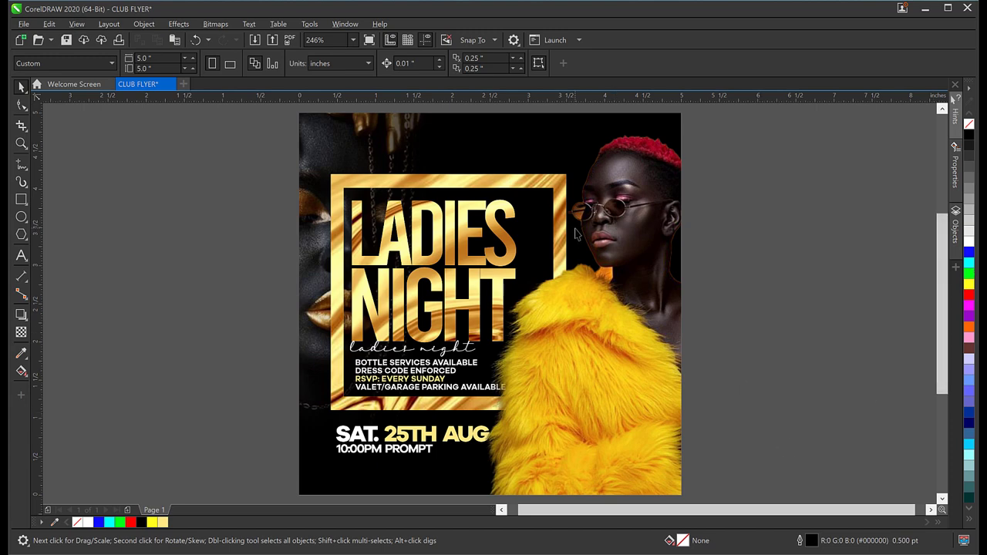
left_click(21, 217)
mouse_move(111, 235)
left_mouse_down()
mouse_move(226, 370)
mouse_move(249, 374)
left_mouse_up()
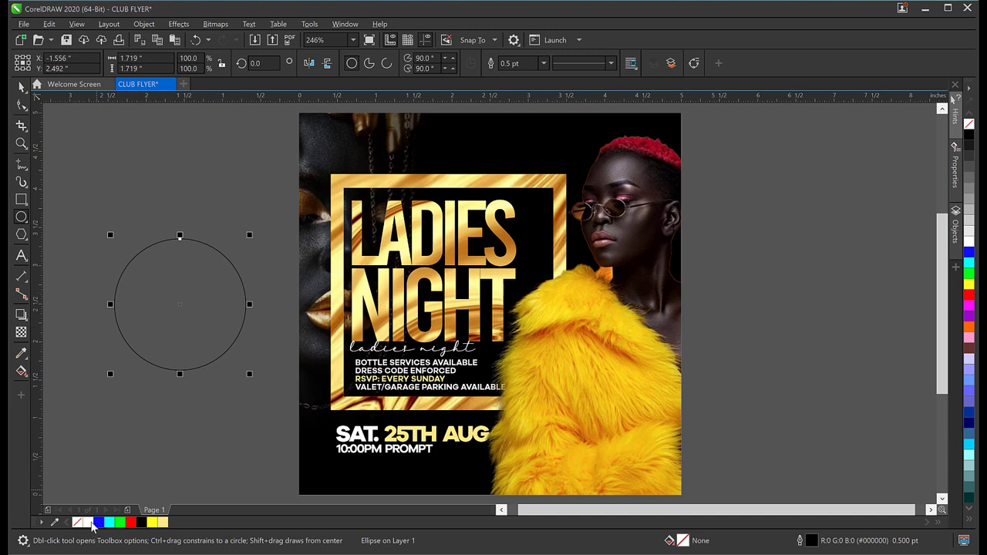
key("space")
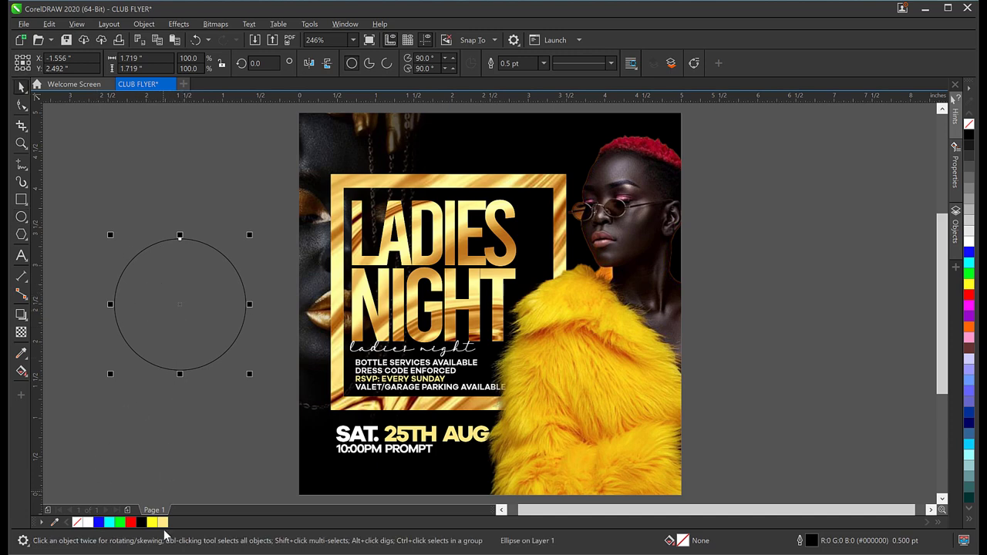
Sample the orange-yellow #E5A400 from the woman's fur coat with the color eyedropper and fill the circle with it.
left_click(551, 334)
left_click(193, 340)
left_click(21, 354)
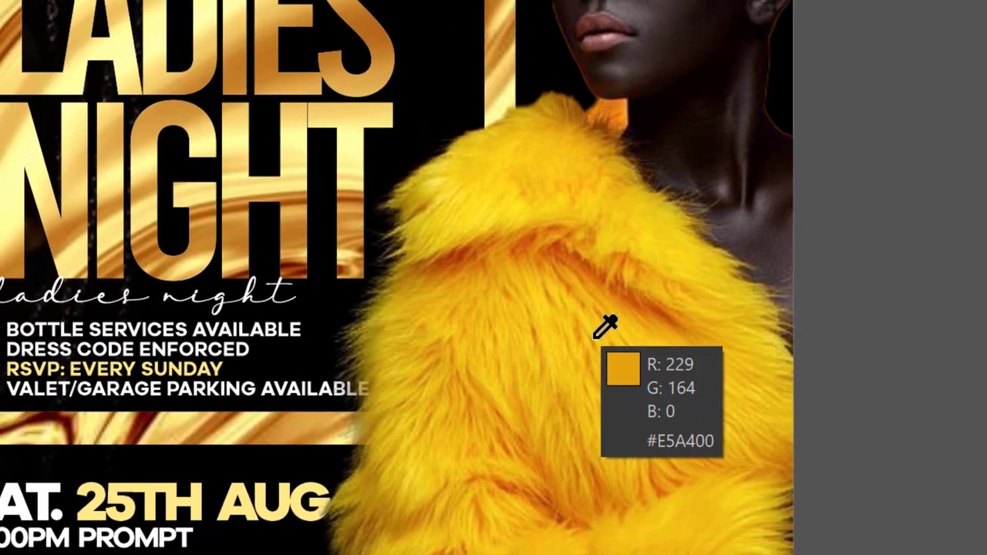
left_click(606, 325)
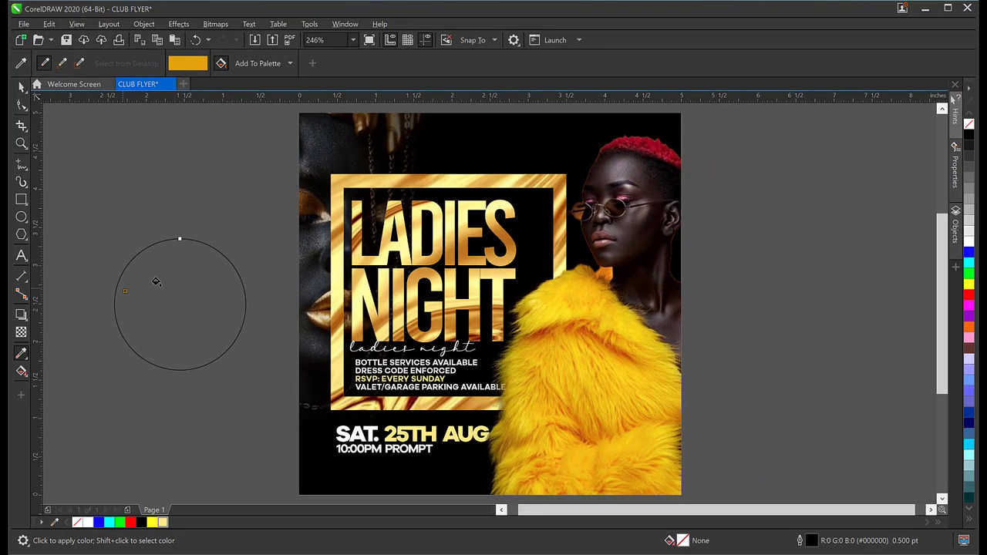
left_click(177, 313)
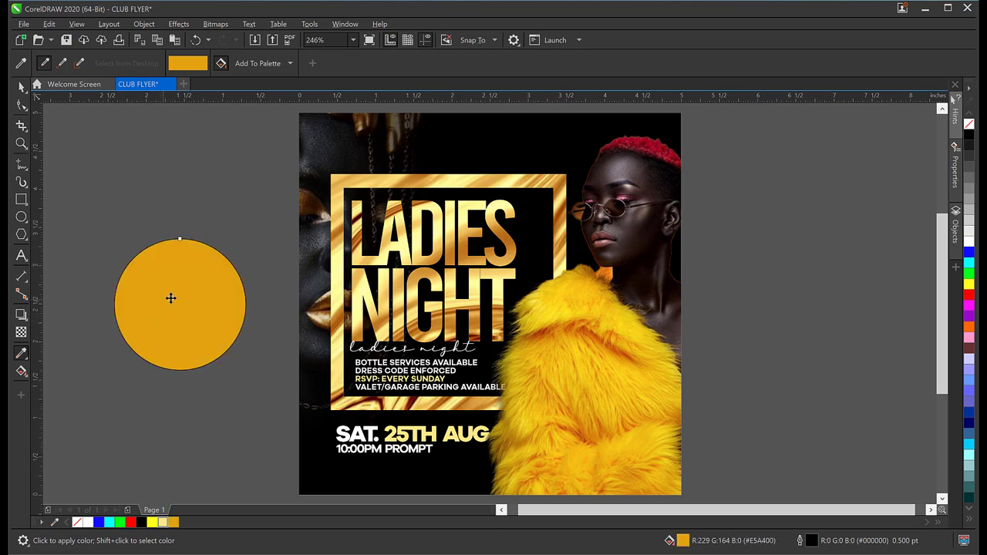
key("space")
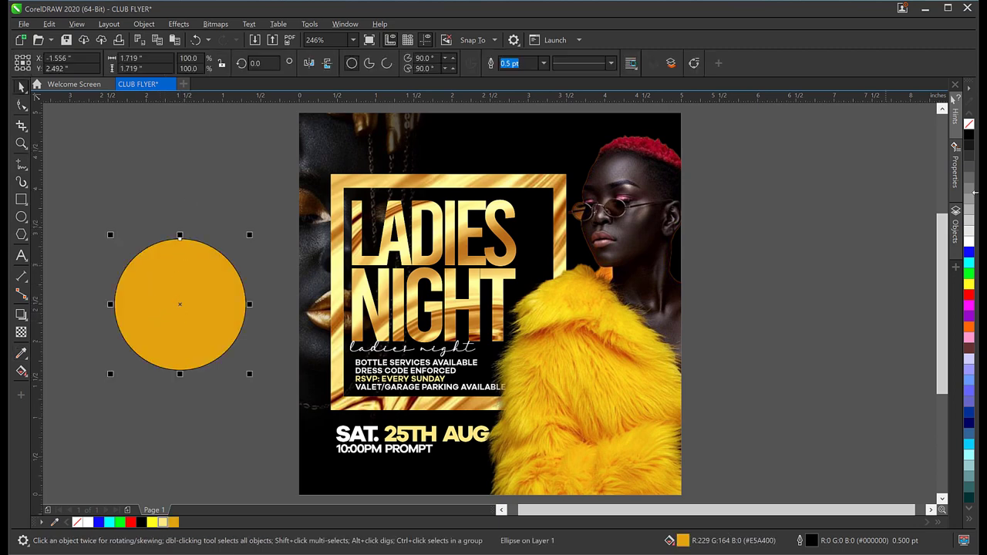
Remove the orange circle's outline and move it slightly up and towards the flyer, to about X -1.26, Y 2.72 inches.
left_click(930, 151)
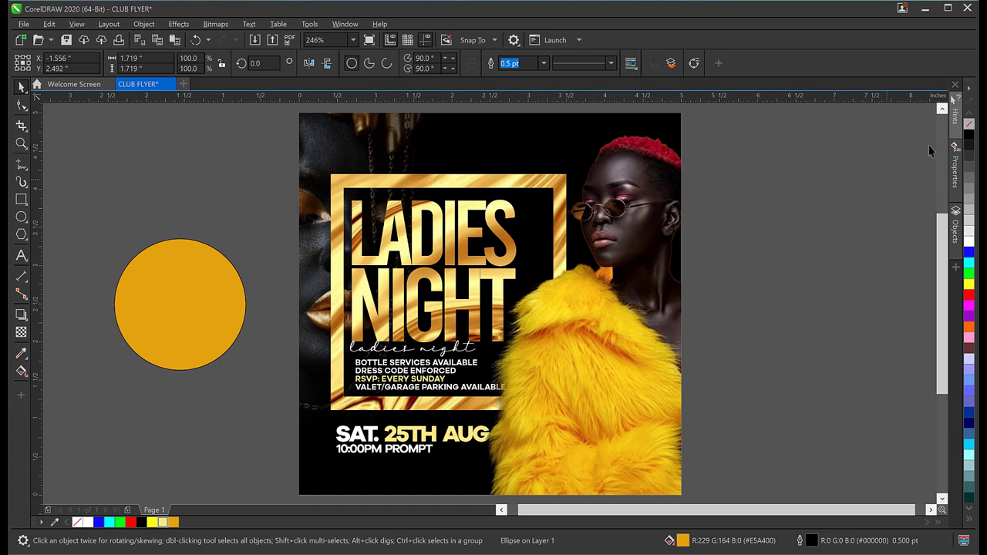
left_click(122, 288)
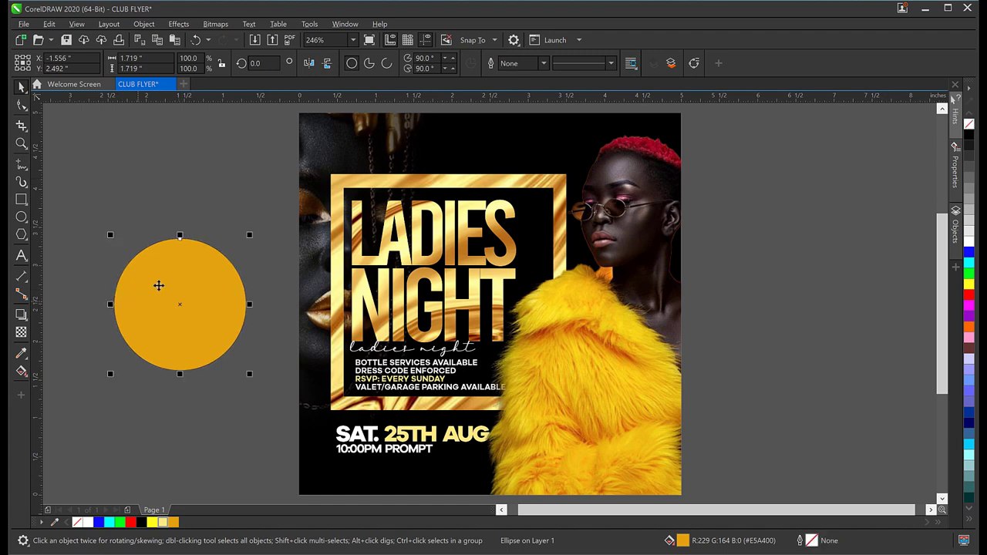
key("ctrl+z")
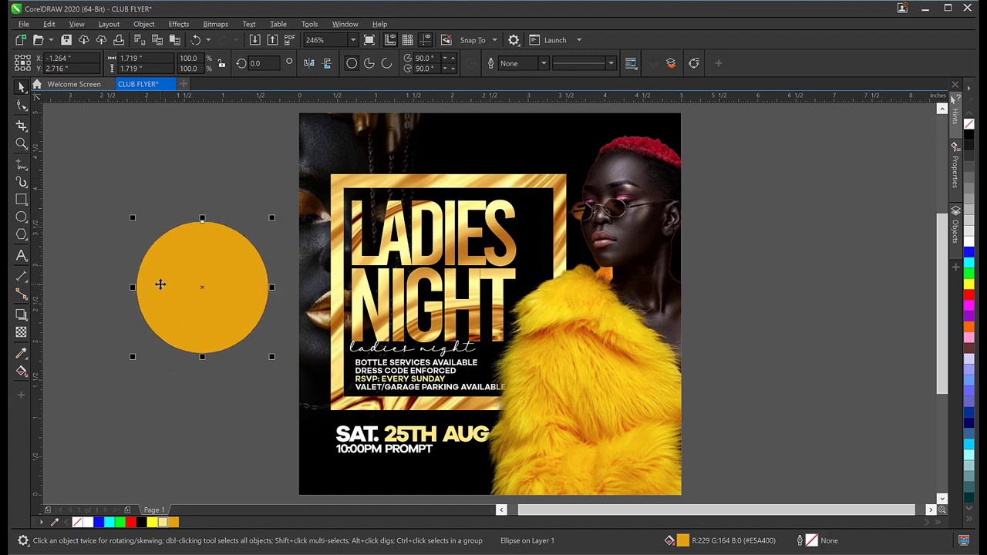
Apply an elliptical fountain transparency to the orange circle so that its colour fades outward into a soft glow.
left_click(21, 332)
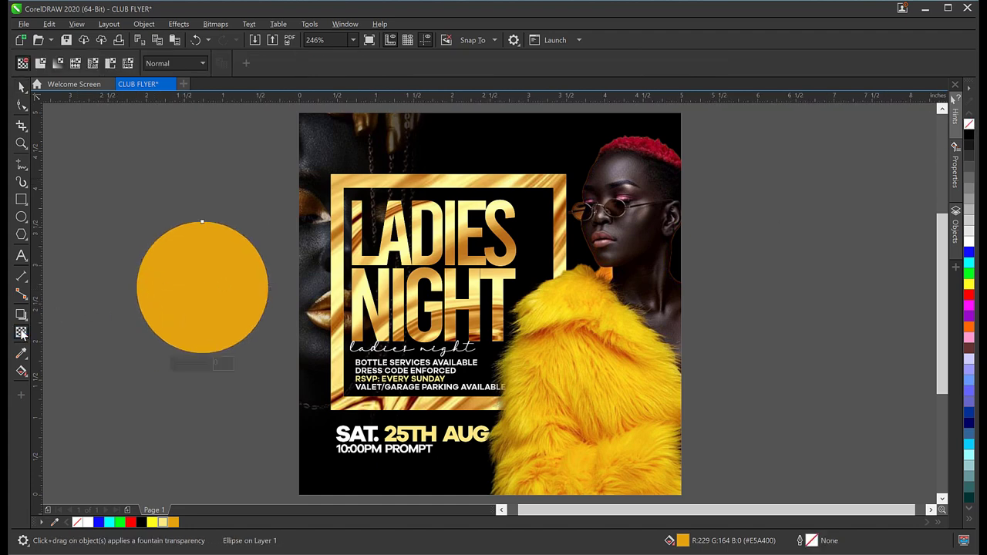
left_click(60, 66)
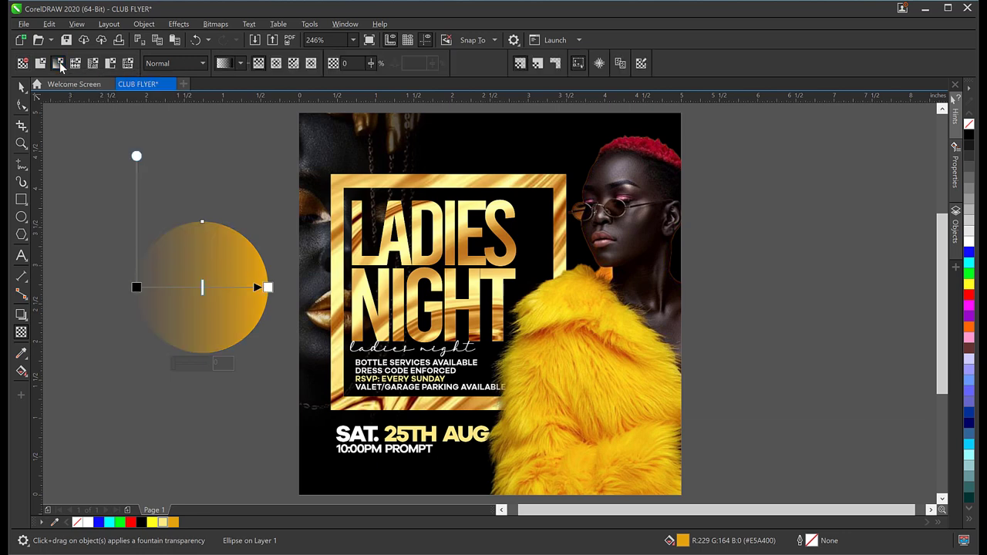
left_click(276, 64)
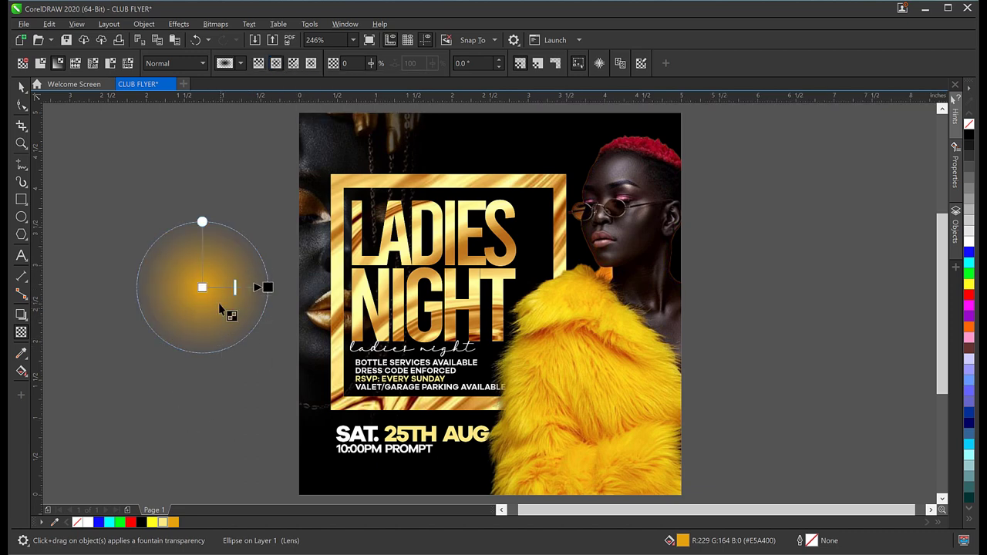
Move the glow over the title's T, to about X 2.57, Y 2.66 inches, and set its transparency merge mode to Screen.
left_click(21, 86)
left_click_drag(540, 262, 504, 304)
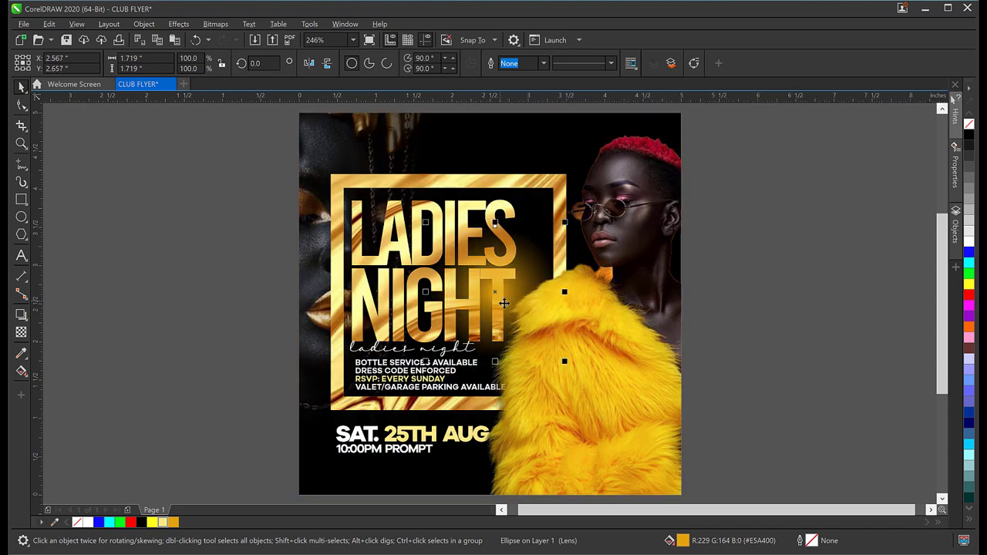
left_click(21, 332)
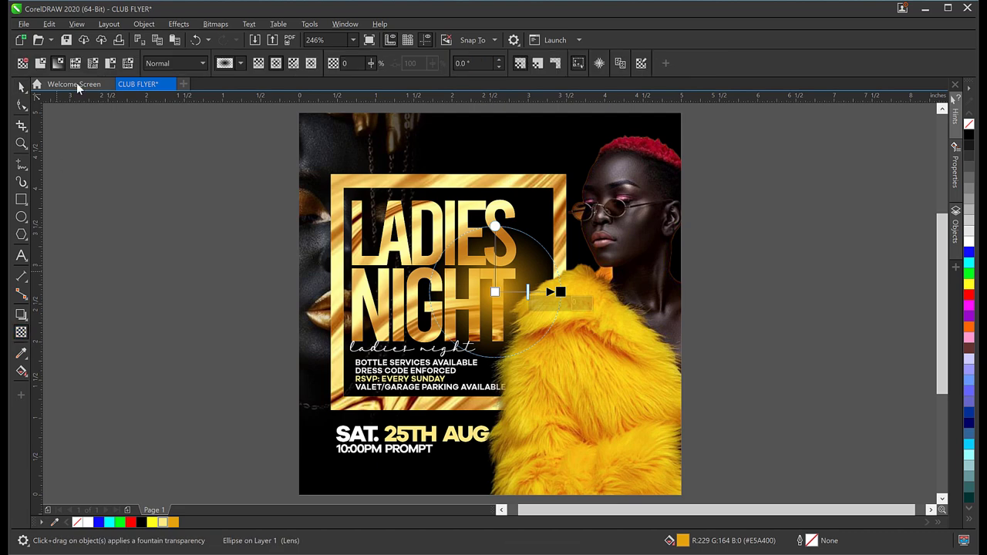
left_click(183, 66)
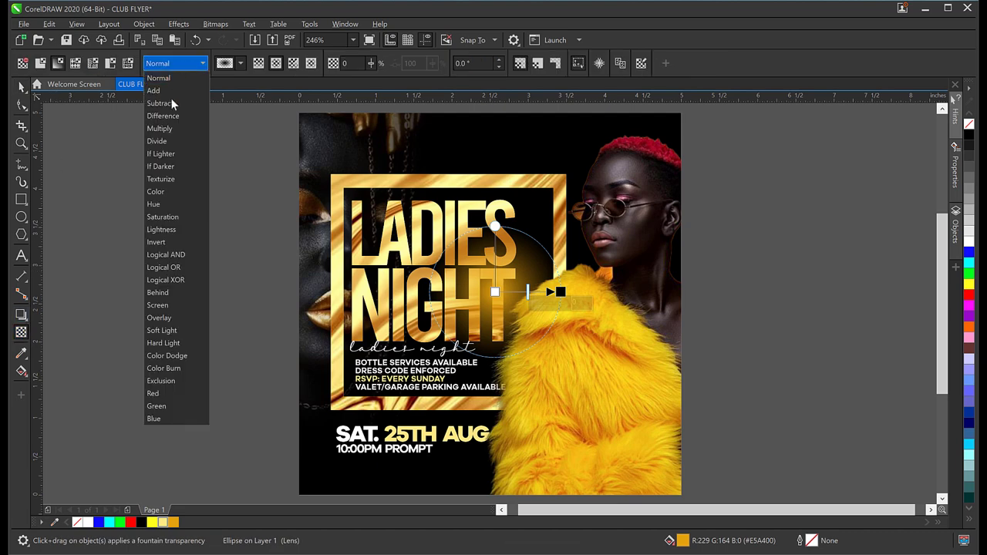
left_click(158, 305)
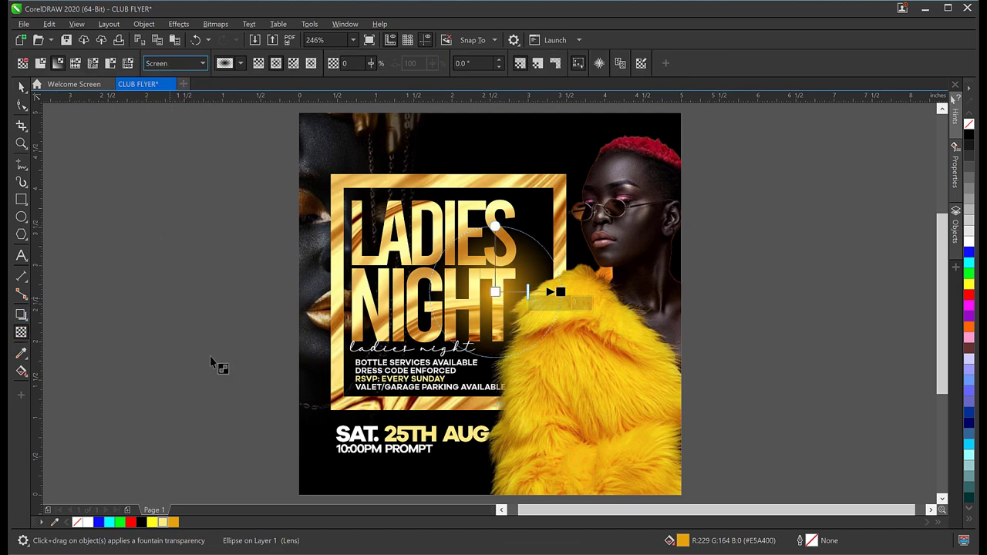
Move the glow onto the LADIES title at about X 1.57, Y 3.28 inches and place a copy at about X 5.24, Y 2.33.
left_click(21, 87)
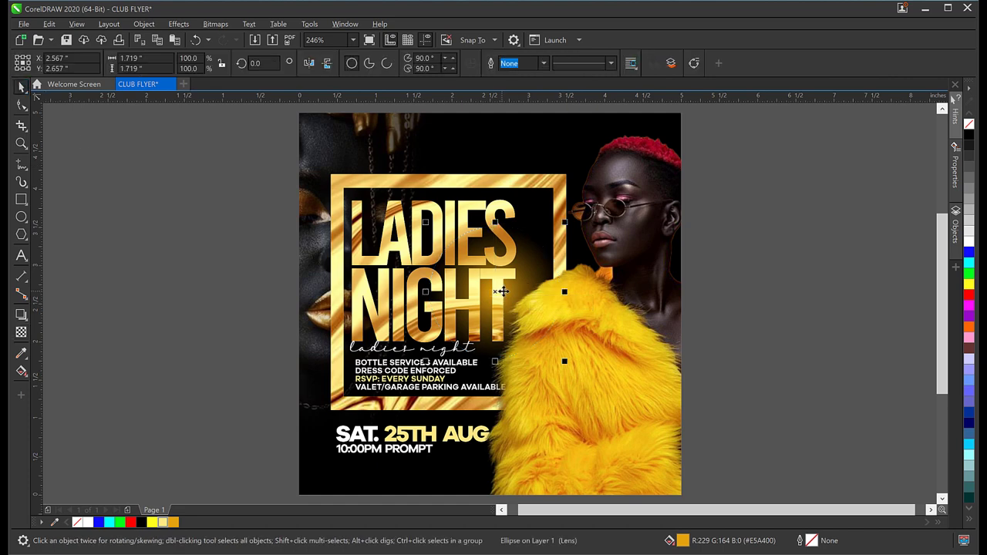
left_click_drag(503, 291, 430, 245)
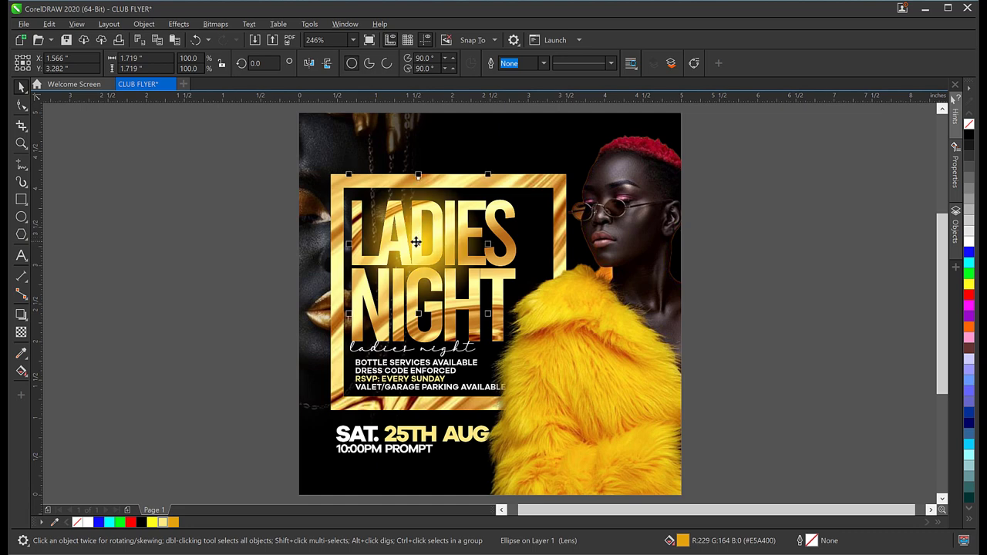
left_click_drag(416, 241, 699, 377)
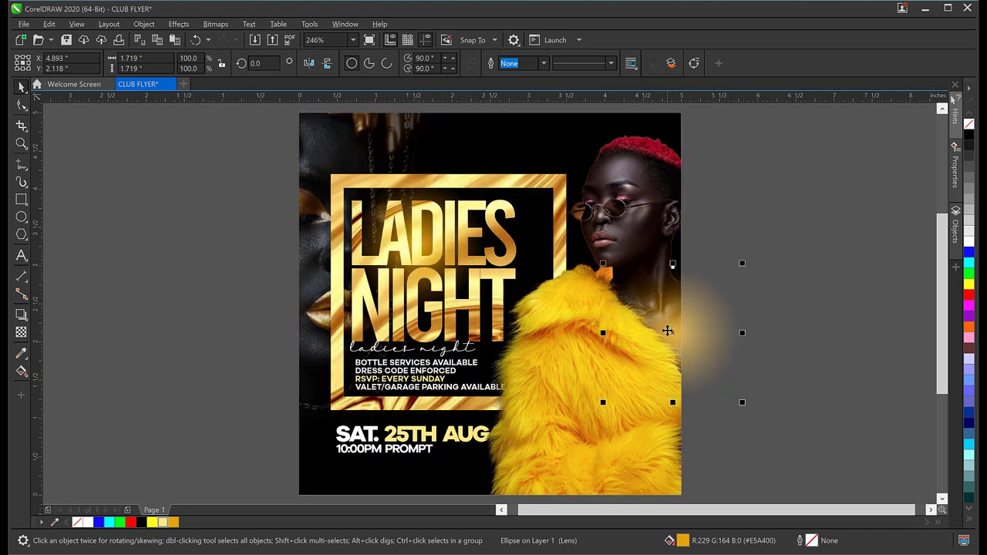
left_click_drag(666, 331, 694, 314)
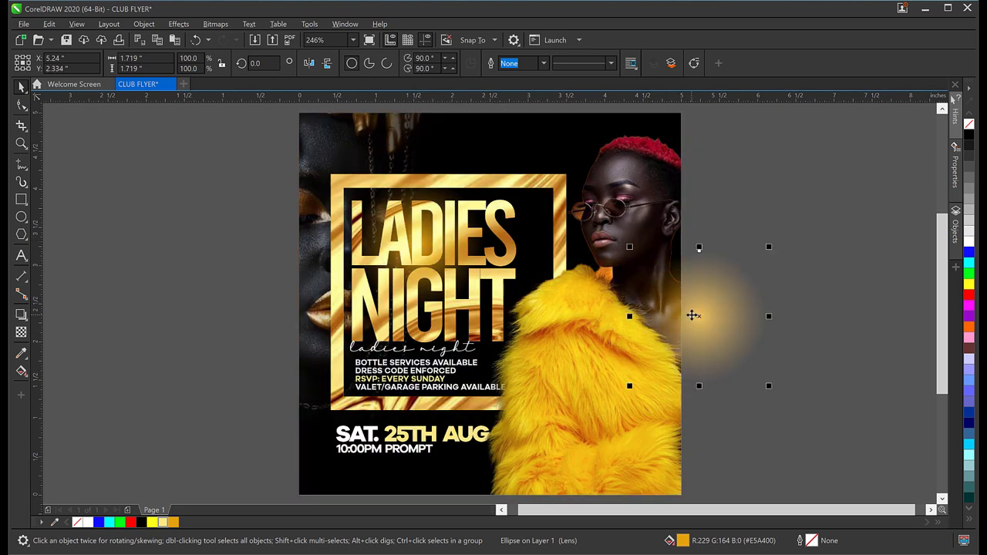
Place a spare copy of the glow beside the flyer and move the glow near the woman's shoulder to about X 5.28, Y 2.01 inches.
left_click_drag(691, 315, 756, 280)
key("ctrl+z")
left_click_drag(740, 274, 846, 178)
left_click(712, 314)
left_click_drag(712, 315, 715, 322)
PowerClip the glow near the woman's shoulder inside the flyer's 5 by 5 inch frame.
right_click(708, 325)
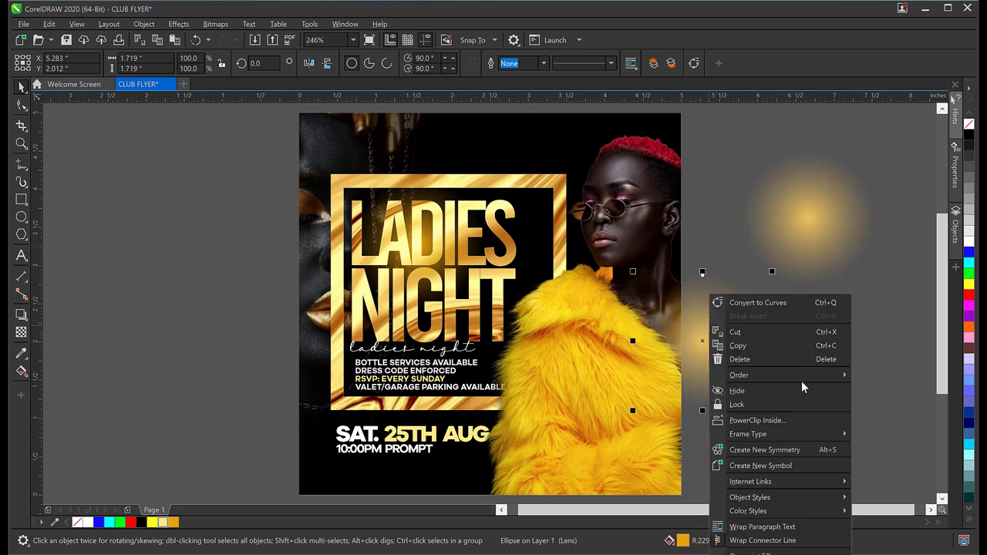
key("Escape")
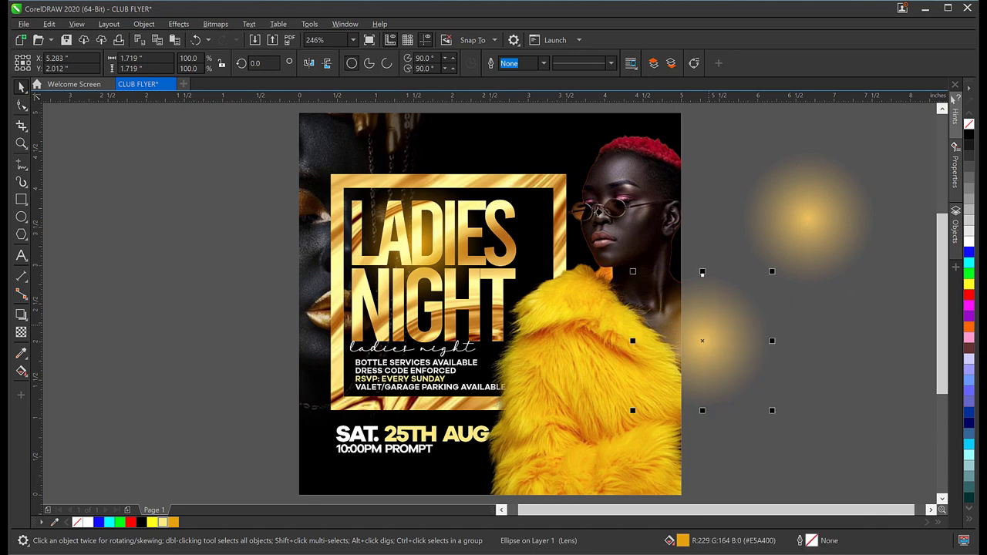
key("Escape")
left_click(574, 140)
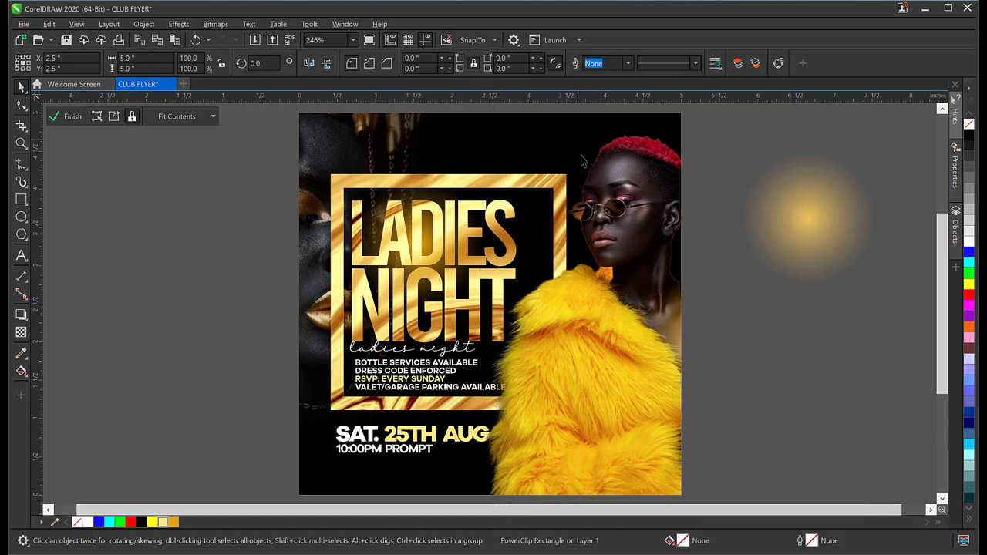
Within the PowerClip contents, move the glow beside the woman's head to about X 5.18, Y 4.44 inches and lower the woman to Y 1.41.
left_click_drag(716, 353, 692, 176)
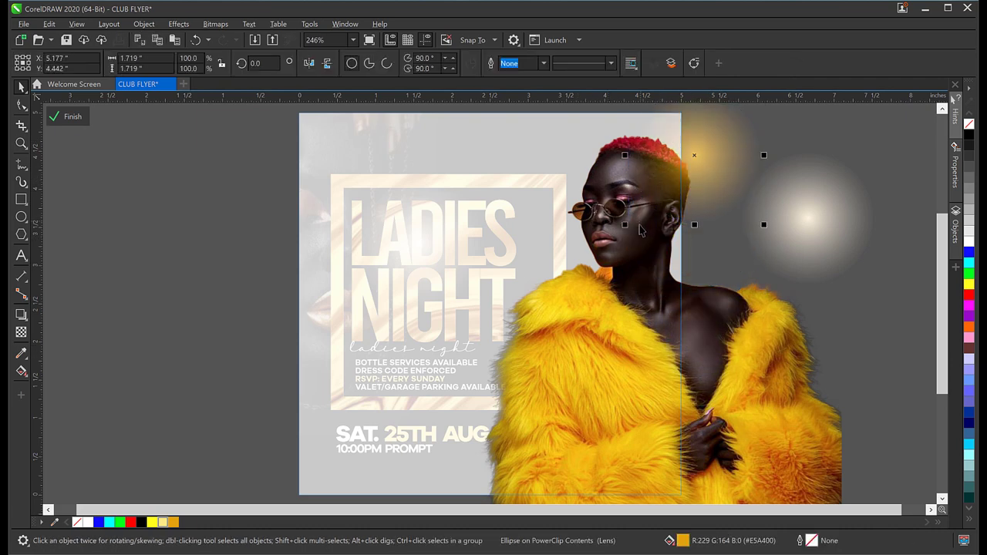
left_click(607, 272)
scroll(562, 226, "down", 2)
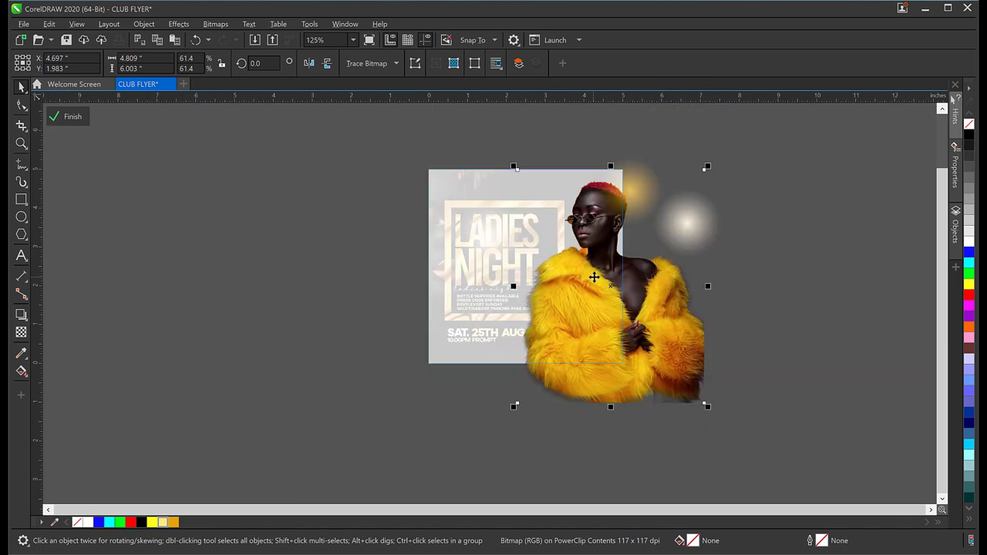
left_click_drag(590, 291, 598, 309)
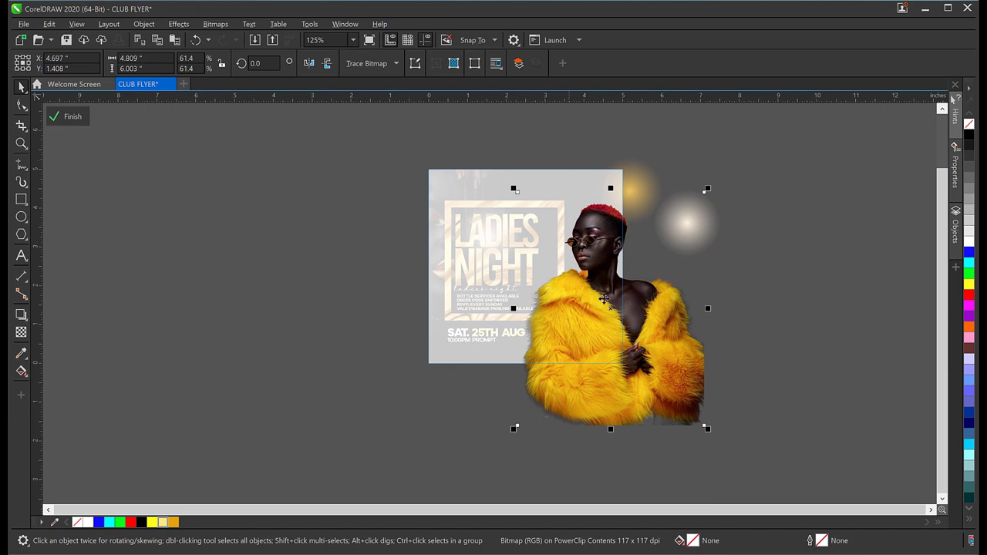
Enlarge the glow behind the woman's head to about 6.08 inches in diameter and position it at about X 4.99, Y 4.14 inches.
left_click(644, 181)
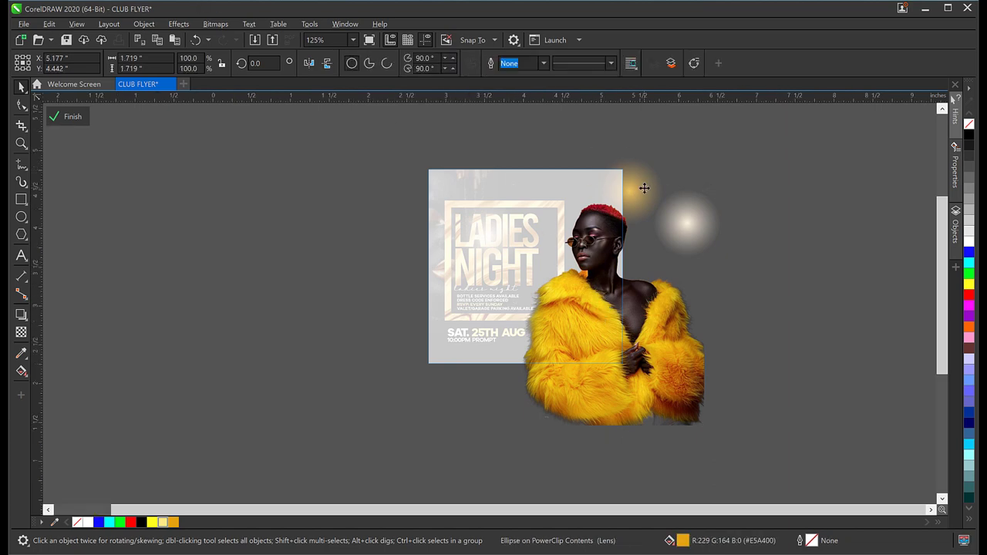
scroll(644, 182, "up", 3)
left_click_drag(644, 182, 686, 305)
scroll(522, 145, "down", 3)
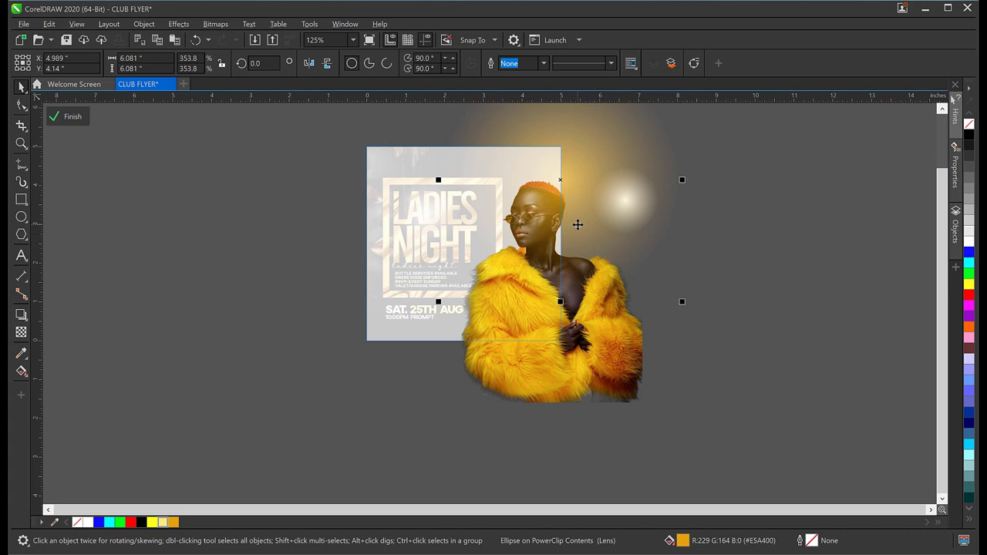
Add a concentric copy of the large glow scaled down to about 4.0 inches and finish editing the PowerClip.
scroll(577, 224, "up", 3)
scroll(526, 245, "down", 3)
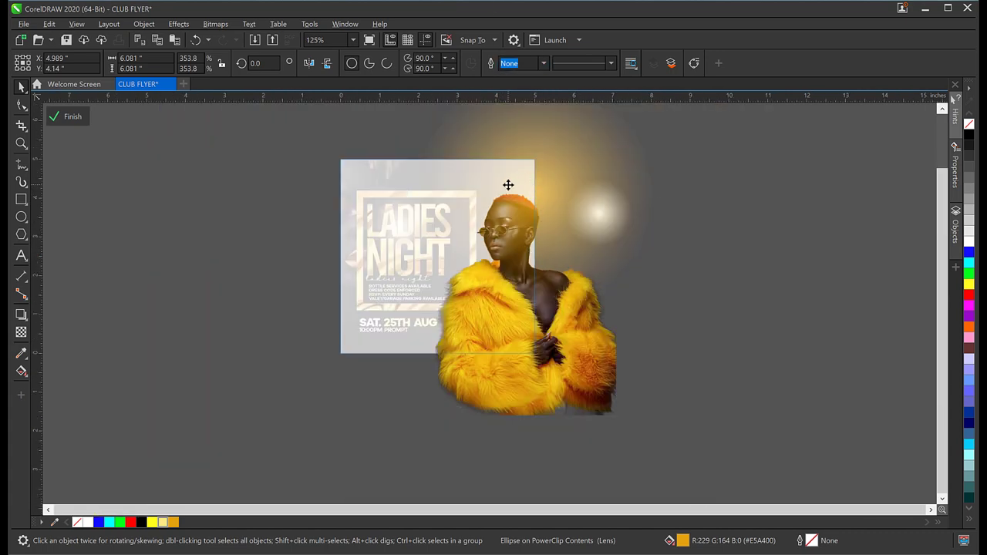
scroll(509, 185, "up", 3)
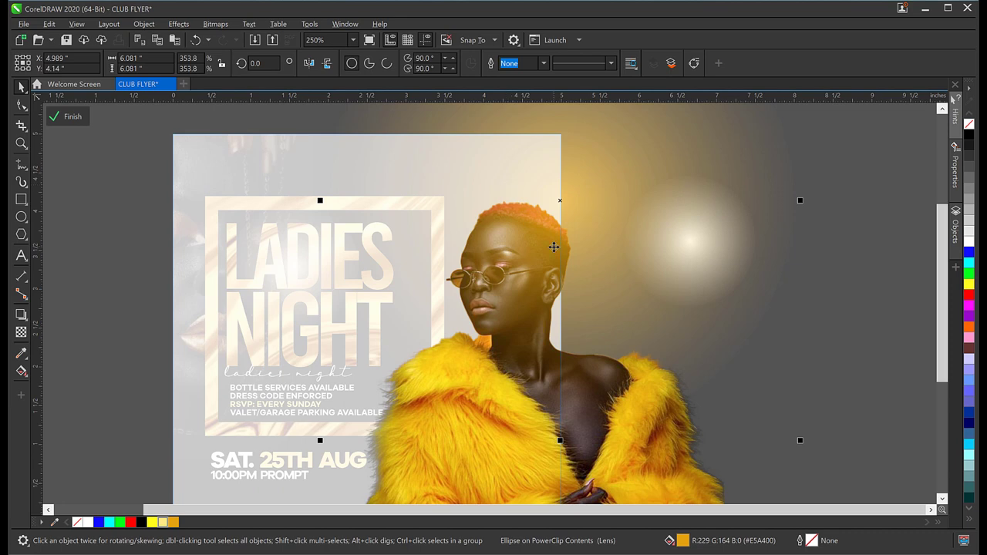
scroll(554, 246, "down", 3)
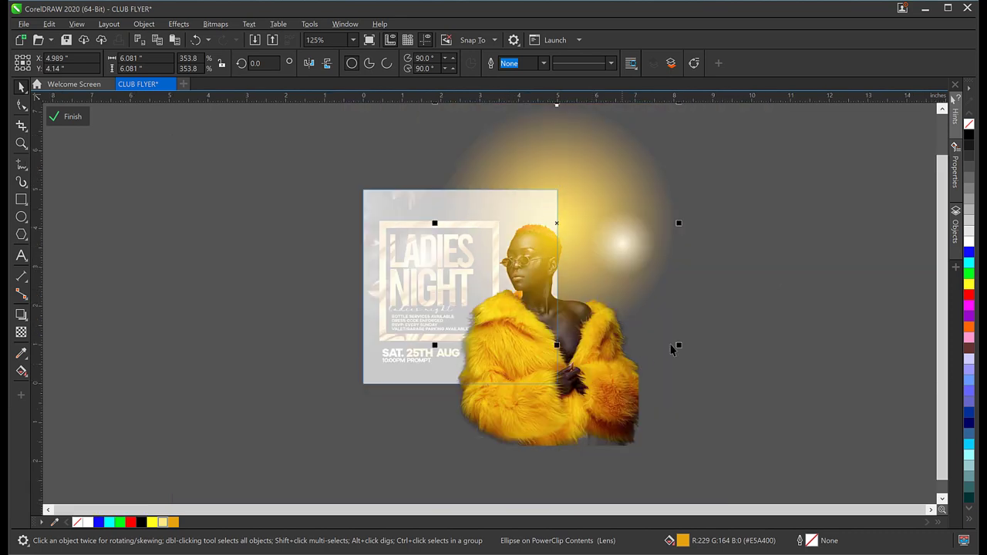
left_click_drag(679, 347, 639, 318)
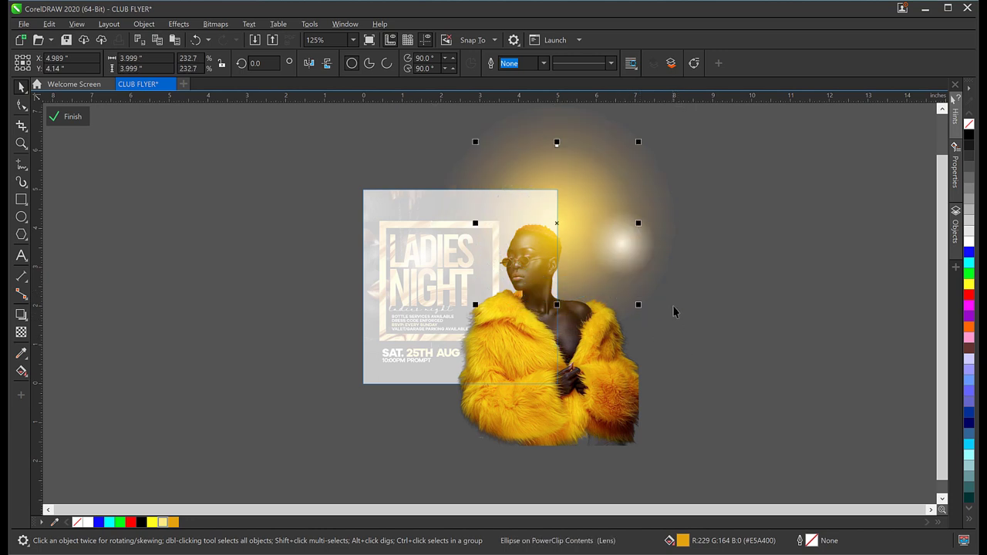
key("ctrl+z")
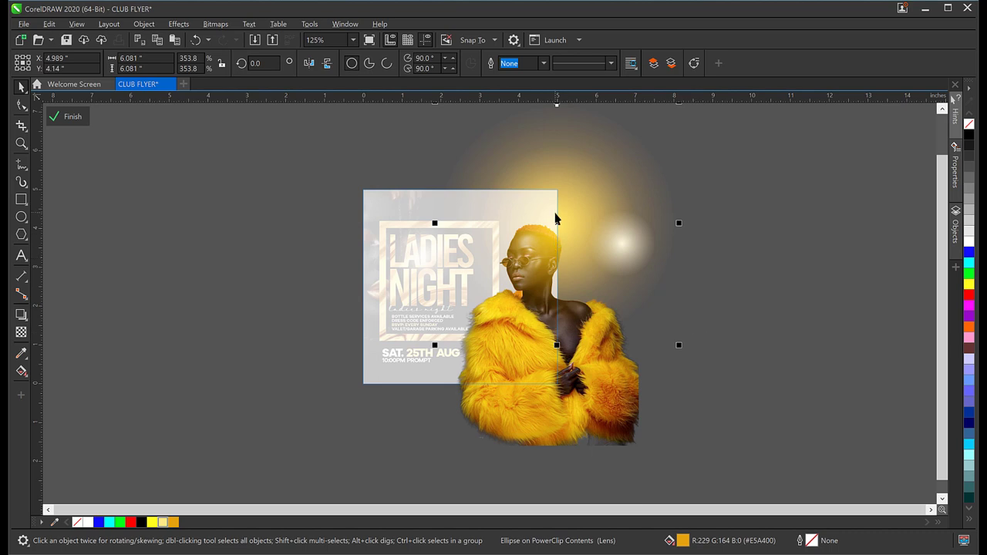
left_click(73, 121)
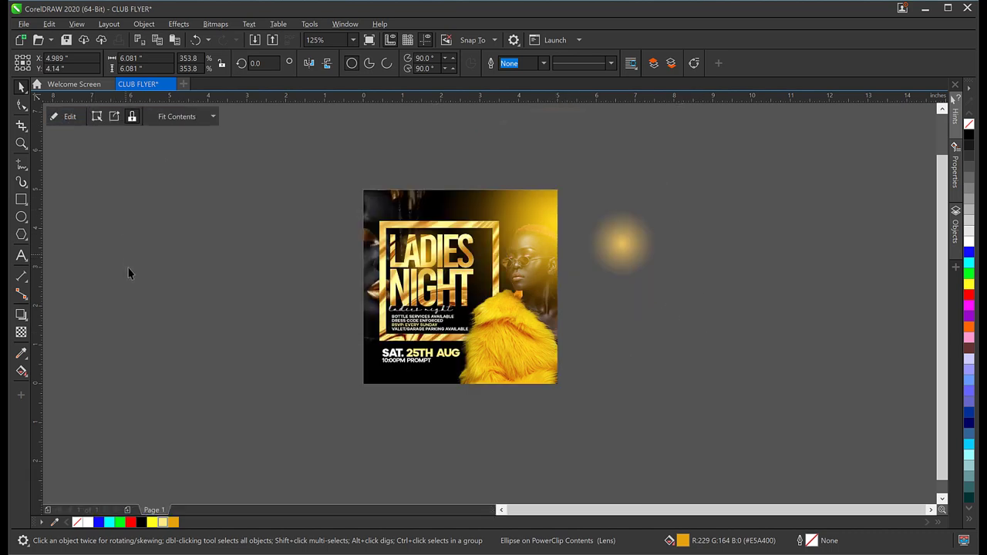
Reopen the flyer's PowerClip contents, select both concentric glows and send them behind the woman.
scroll(504, 221, "up", 2)
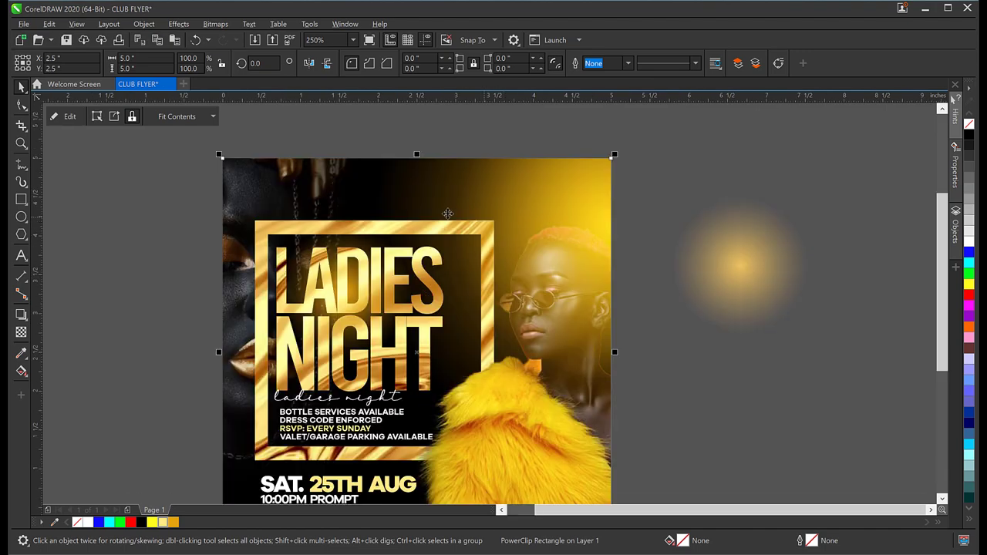
scroll(573, 172, "down", 2)
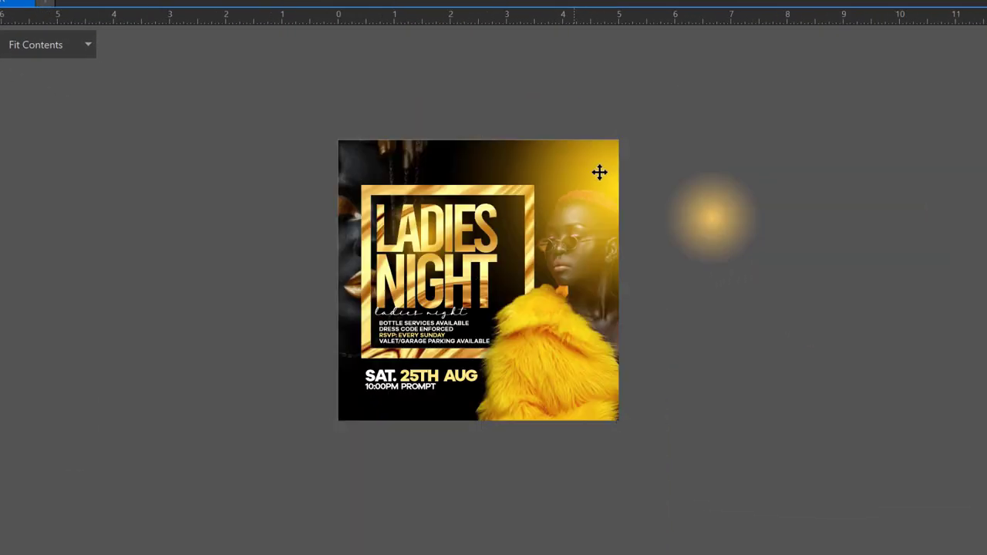
scroll(594, 161, "up", 2)
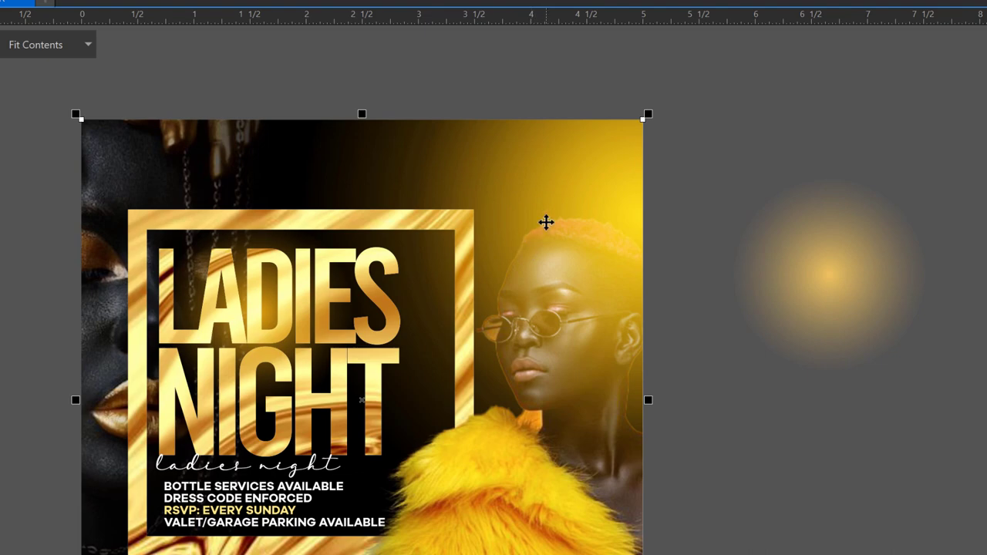
scroll(544, 223, "down", 2)
left_click(566, 389, "ctrl")
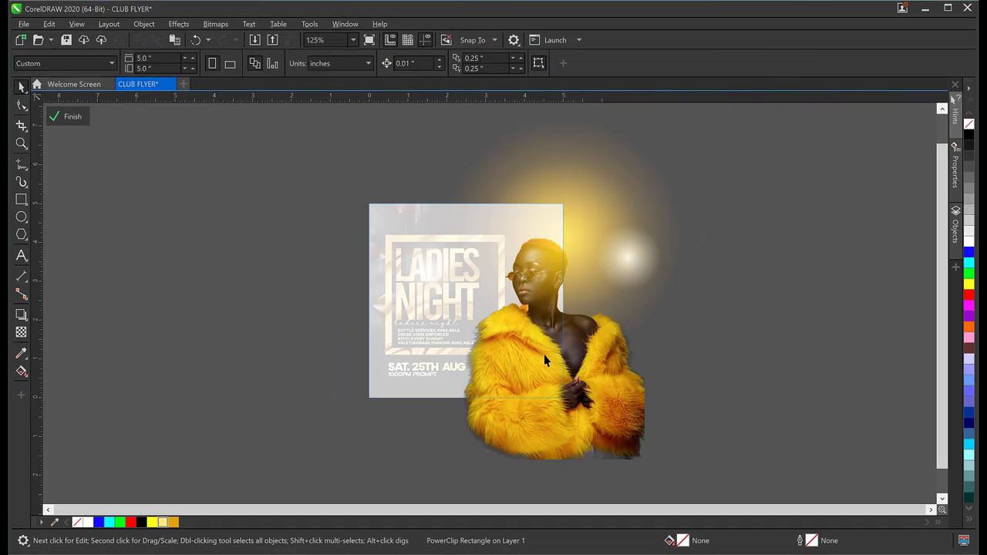
left_click(544, 355)
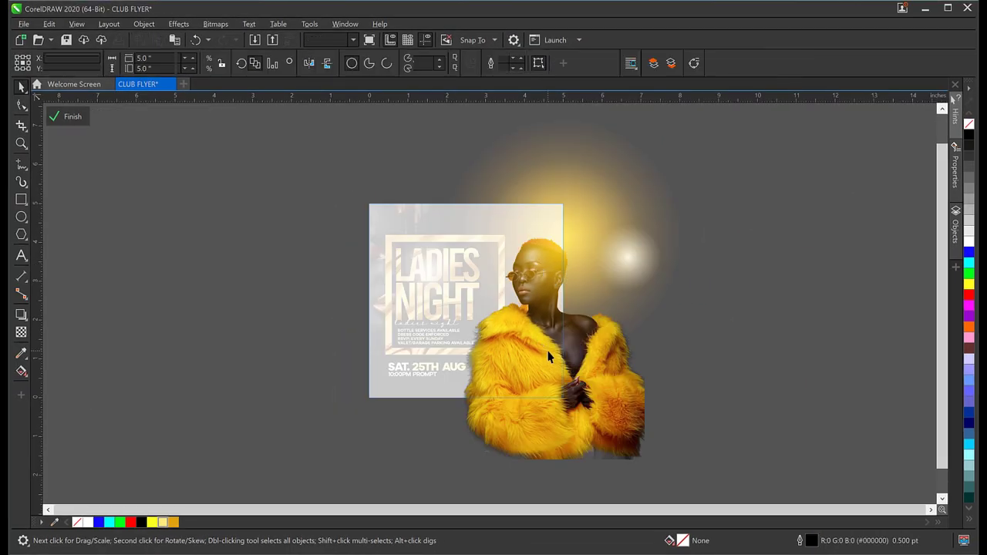
left_click(560, 200)
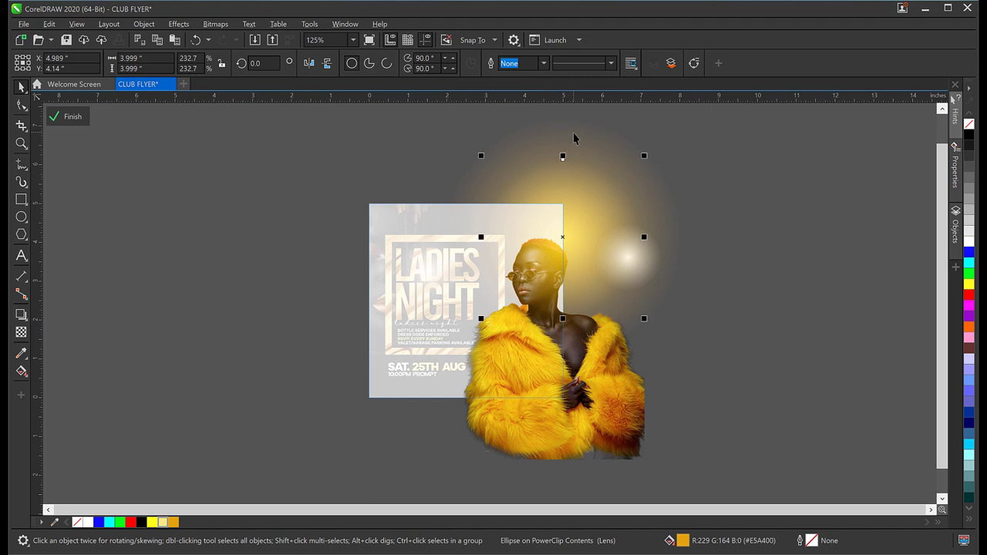
left_click(573, 138, "shift")
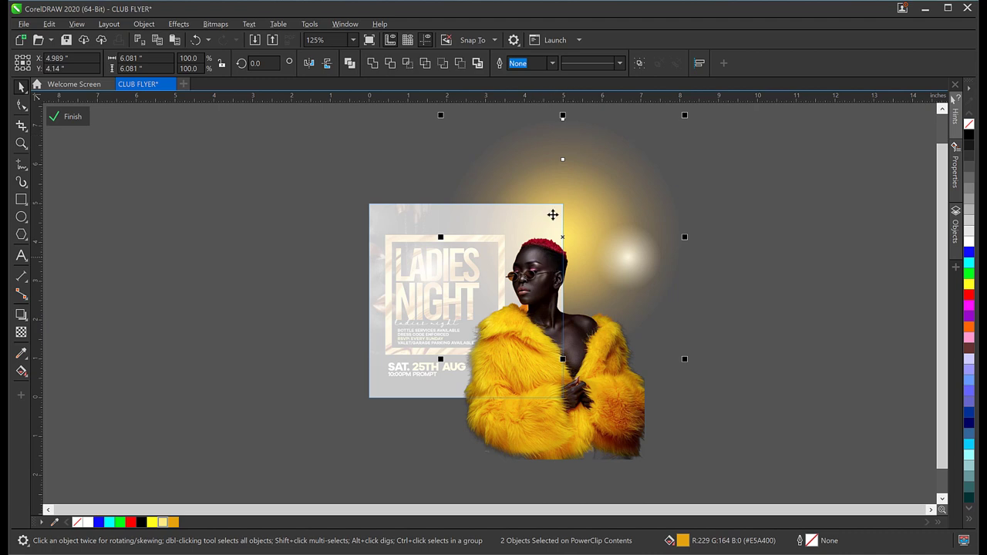
Move both glows slightly down behind the woman's head, to about X 4.96, Y 3.90 inches.
left_click_drag(564, 234, 562, 243)
scroll(584, 268, "up", 1)
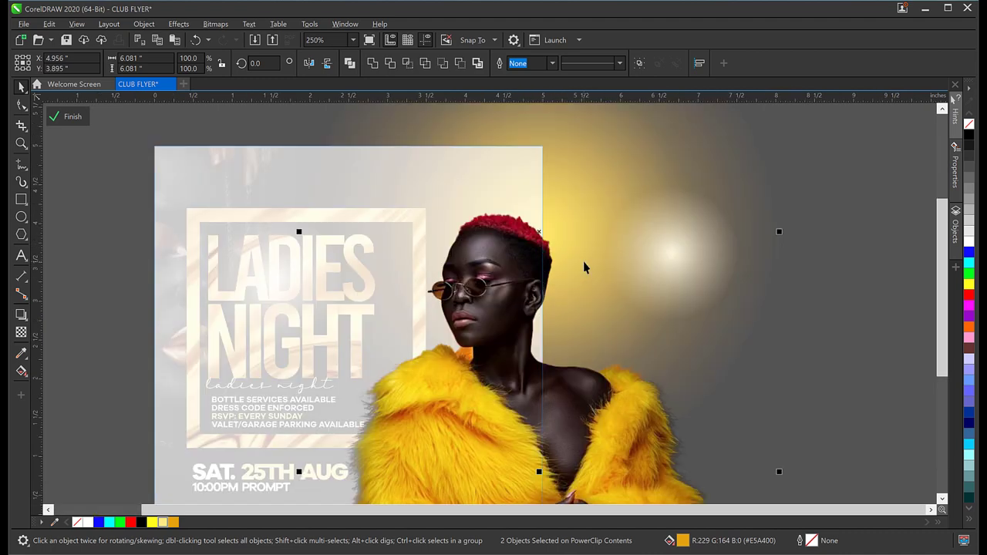
scroll(564, 266, "down", 1)
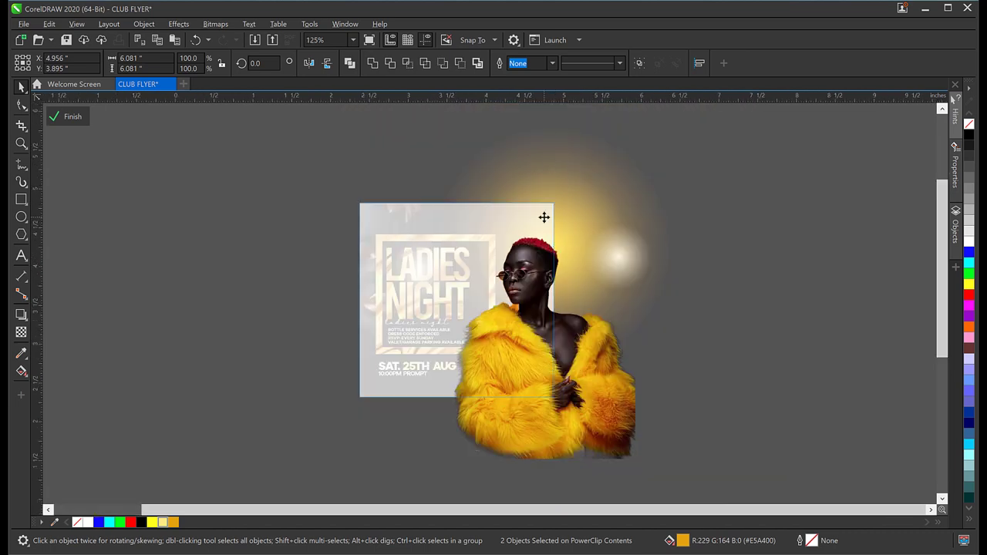
scroll(544, 217, "up", 1)
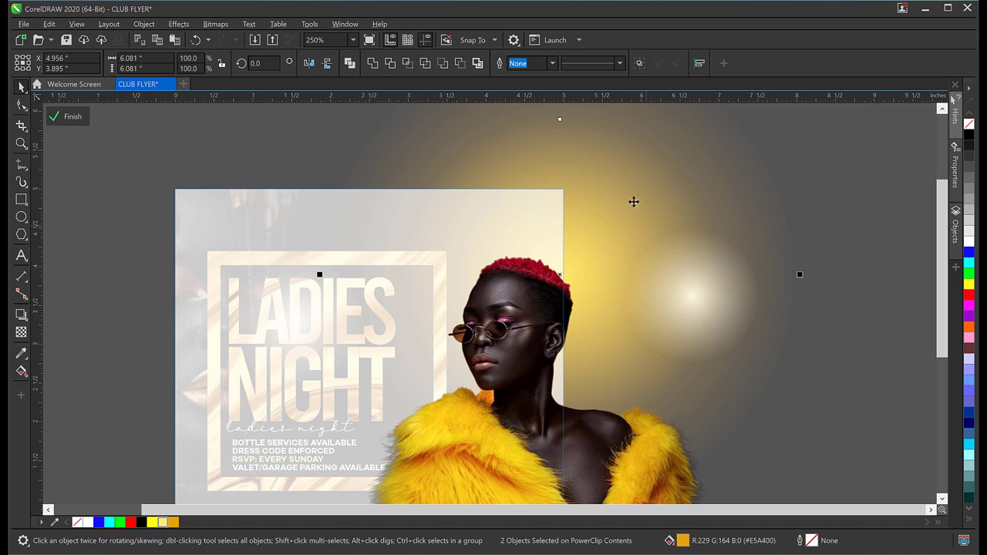
Finish editing the PowerClip to check the glows on the flyer, and reopen its contents.
scroll(508, 171, "down", 1)
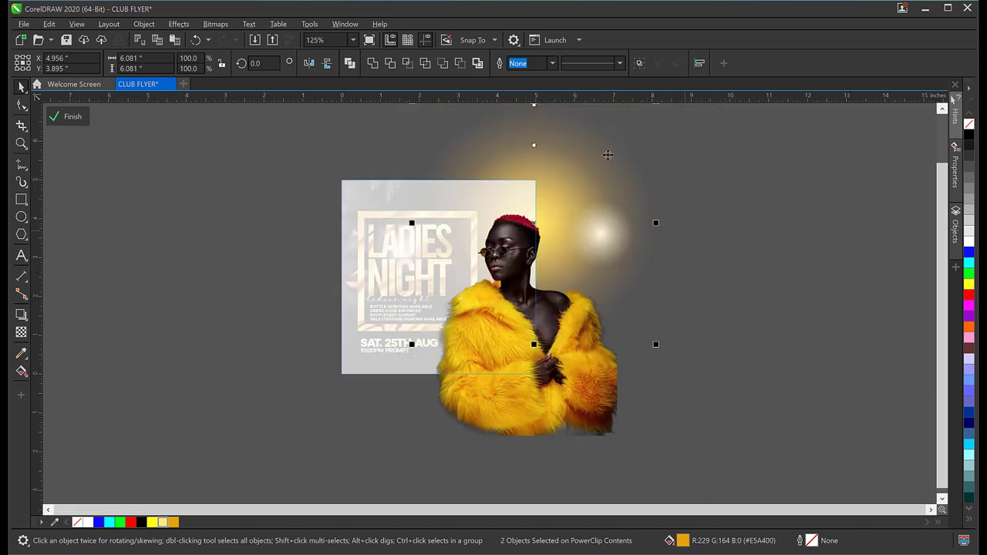
left_click(63, 118)
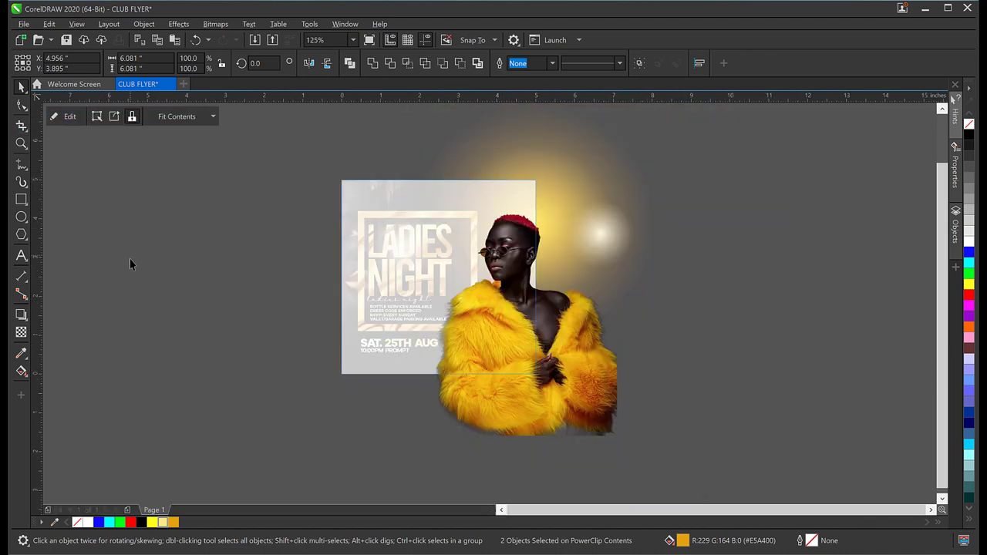
key("Escape")
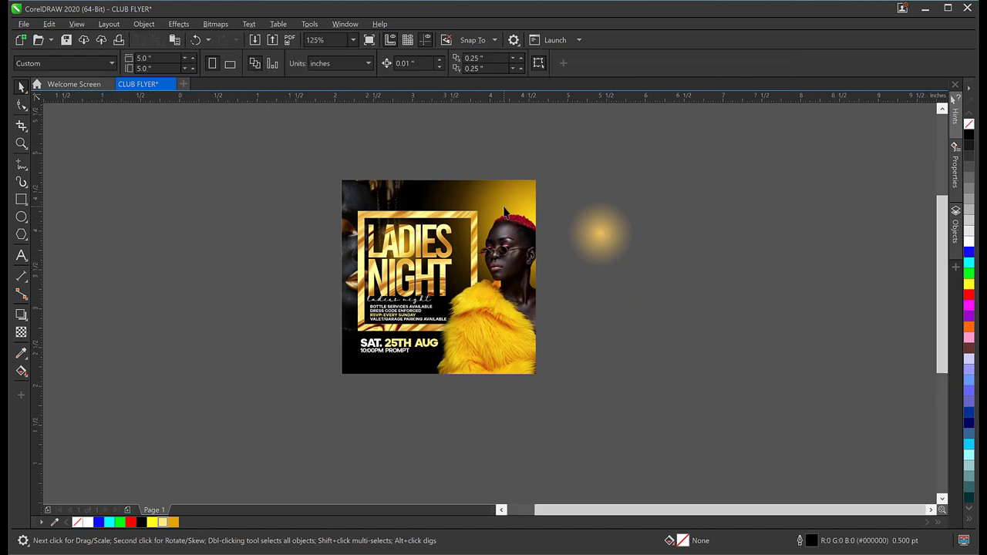
scroll(503, 207, "up", 1)
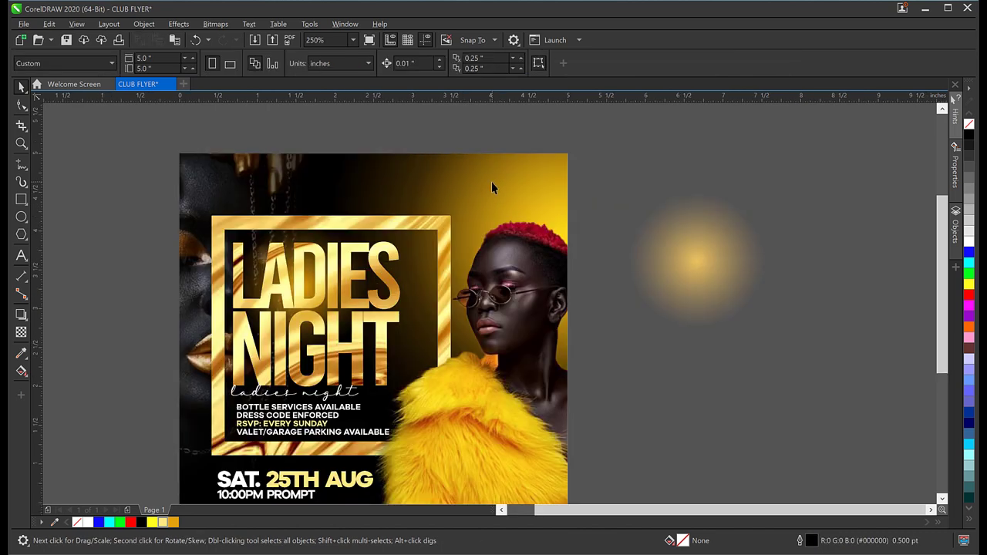
scroll(491, 188, "down", 1)
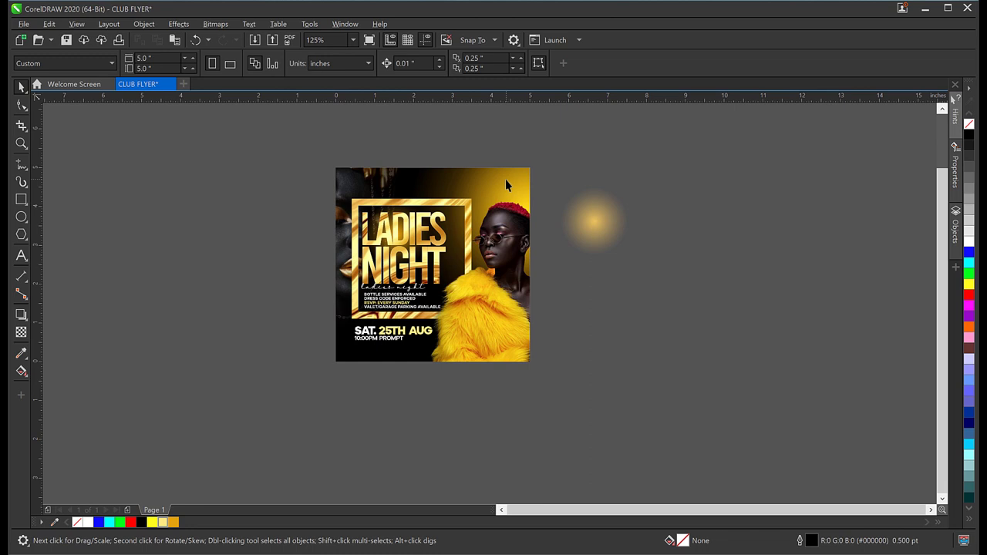
left_click(506, 185, "ctrl")
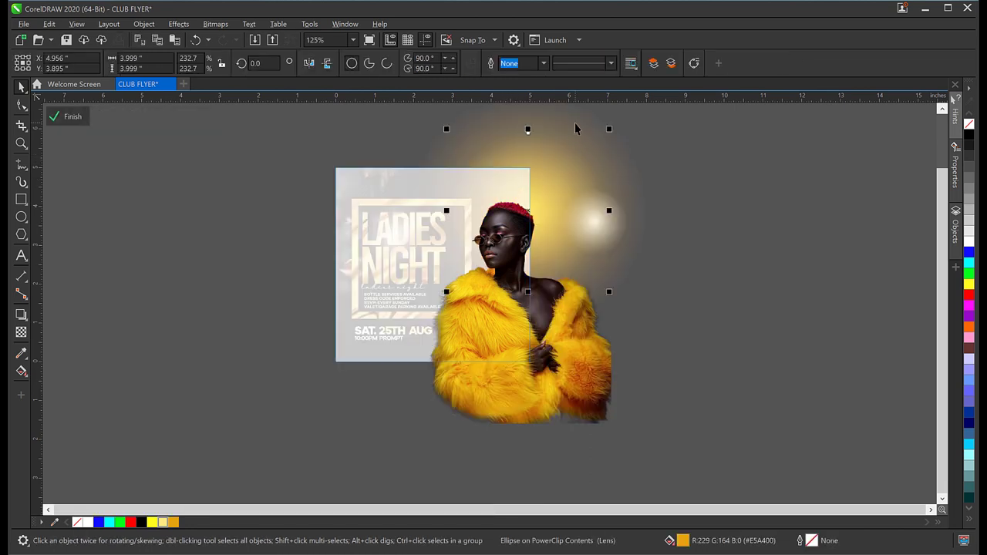
left_click(569, 159)
left_click_drag(570, 159, 583, 128)
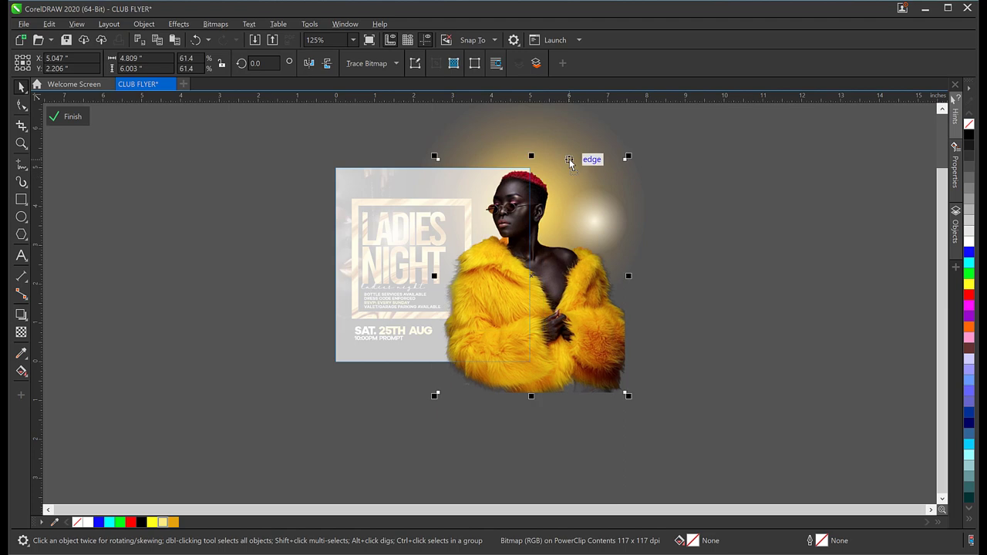
key("ctrl+z")
Move both large glows up and to the right, to about X 5.69, Y 4.96 inches, and finish editing the PowerClip.
left_click(570, 124)
left_click(570, 123, "shift")
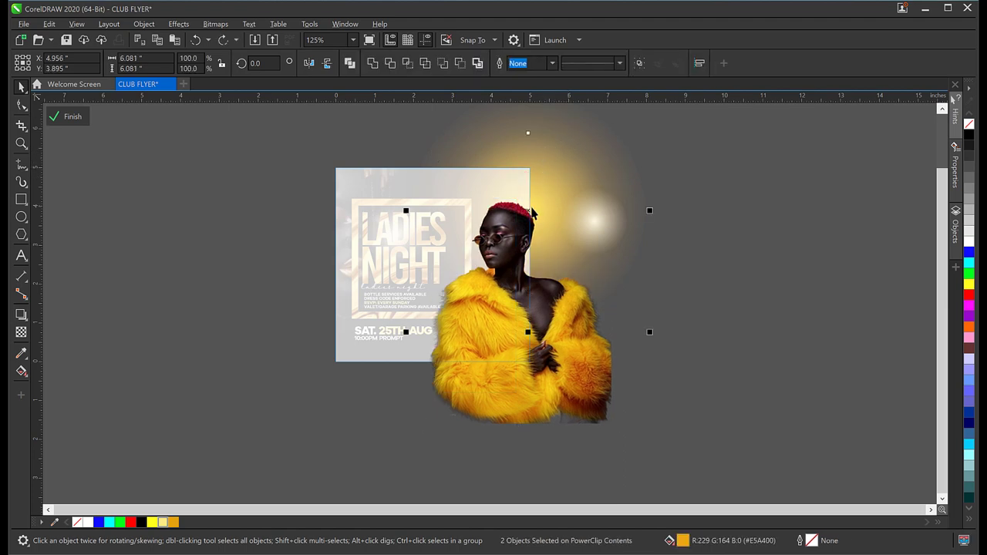
left_click_drag(532, 207, 557, 177)
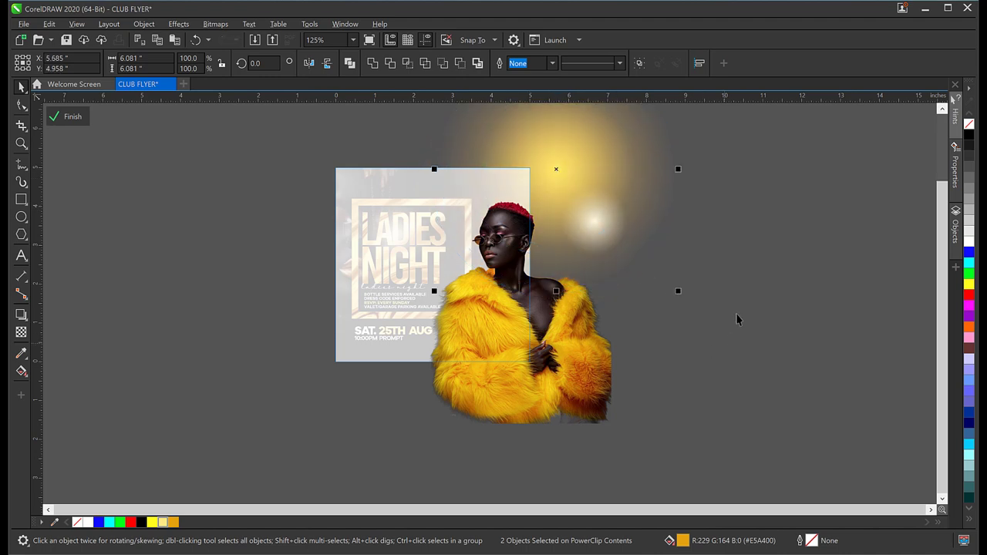
left_click(757, 299)
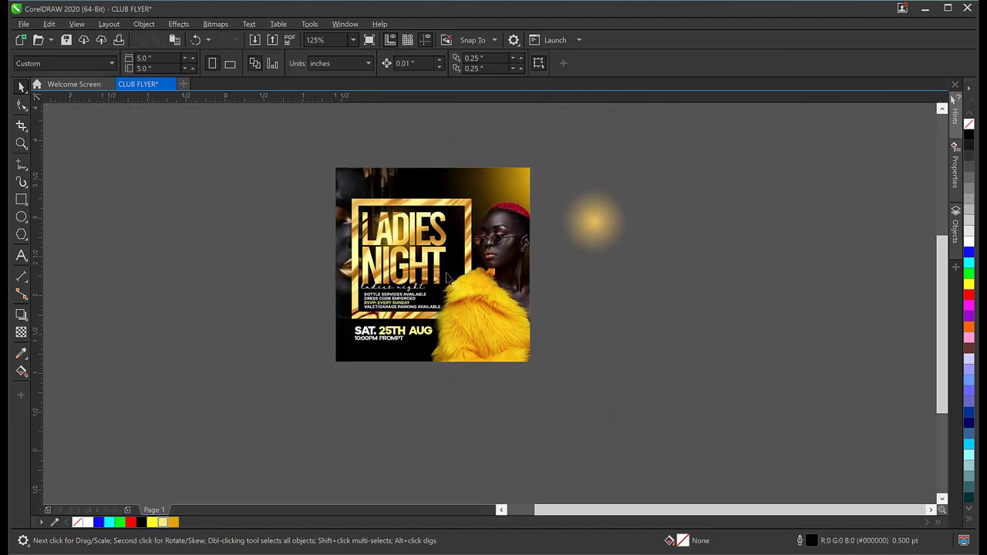
scroll(446, 280, "up", 2)
scroll(516, 282, "down", 2)
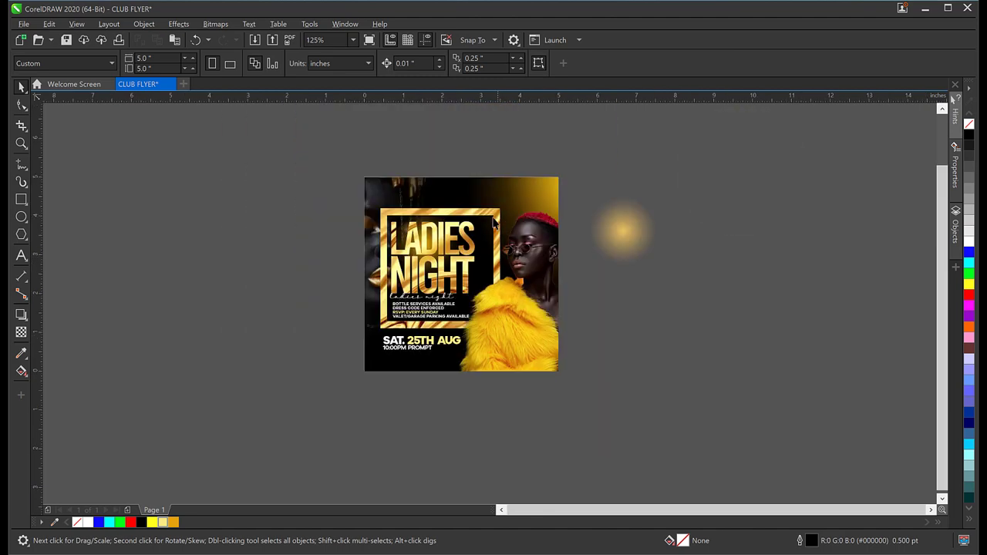
scroll(521, 202, "up", 2)
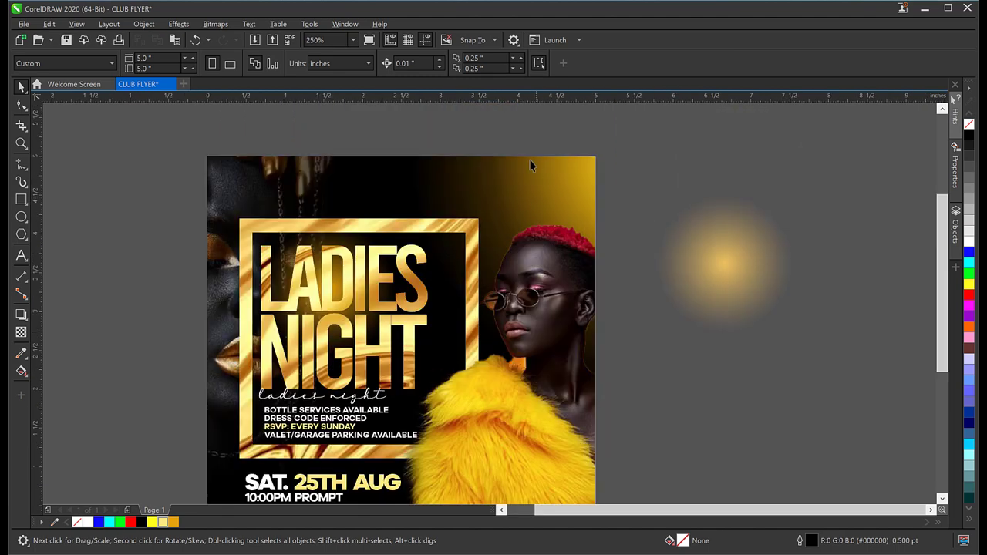
scroll(517, 169, "down", 2)
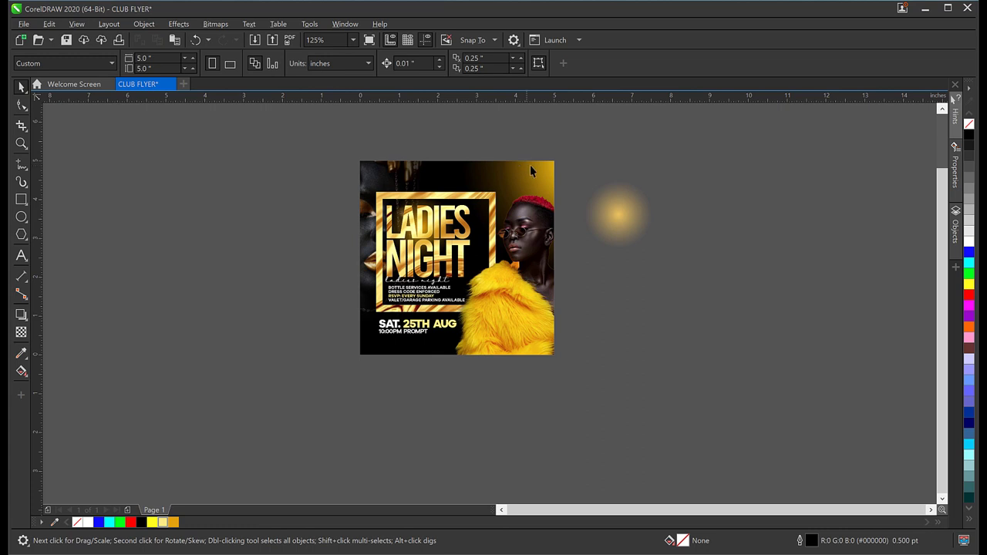
Reopen the PowerClip and add a copy of the inner glow, scaled down to about 2.32 inches, beside the woman's neck and shoulder.
left_click(529, 167)
double_click(528, 168)
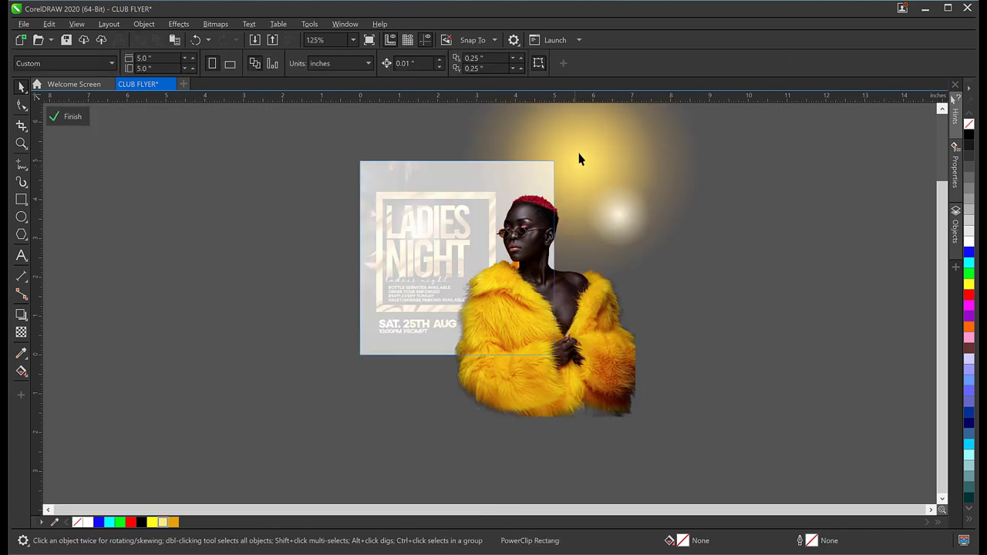
left_click_drag(566, 152, 600, 275)
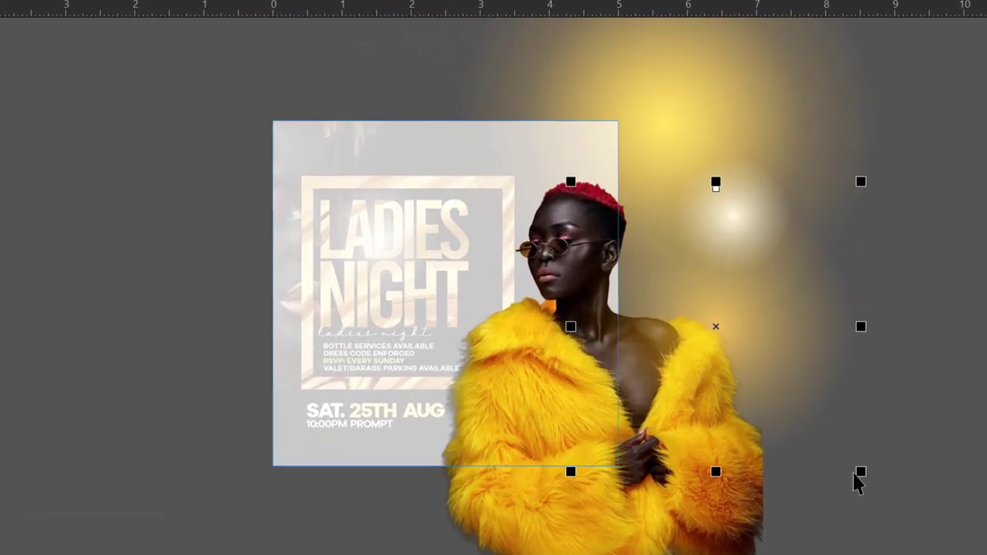
left_click_drag(861, 473, 803, 413)
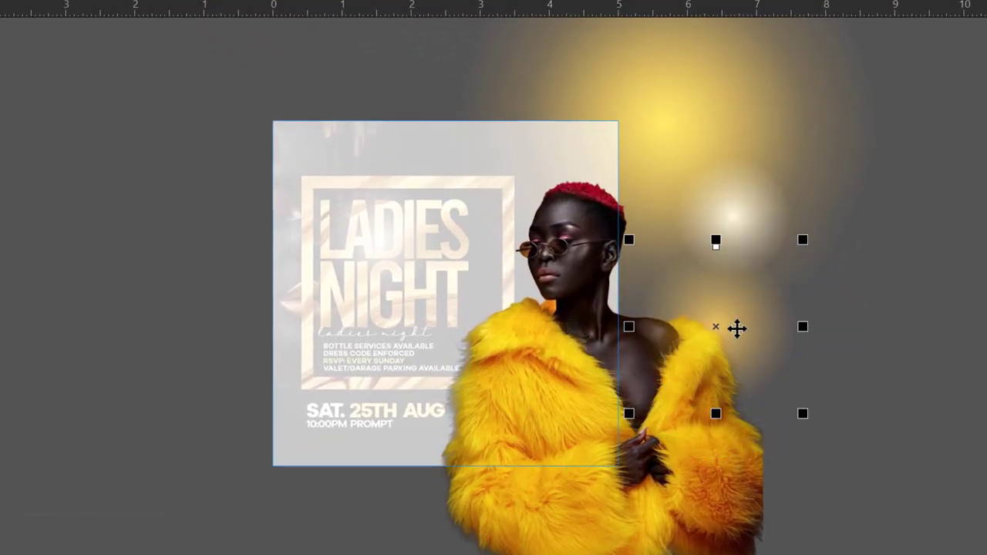
left_click_drag(737, 329, 627, 306)
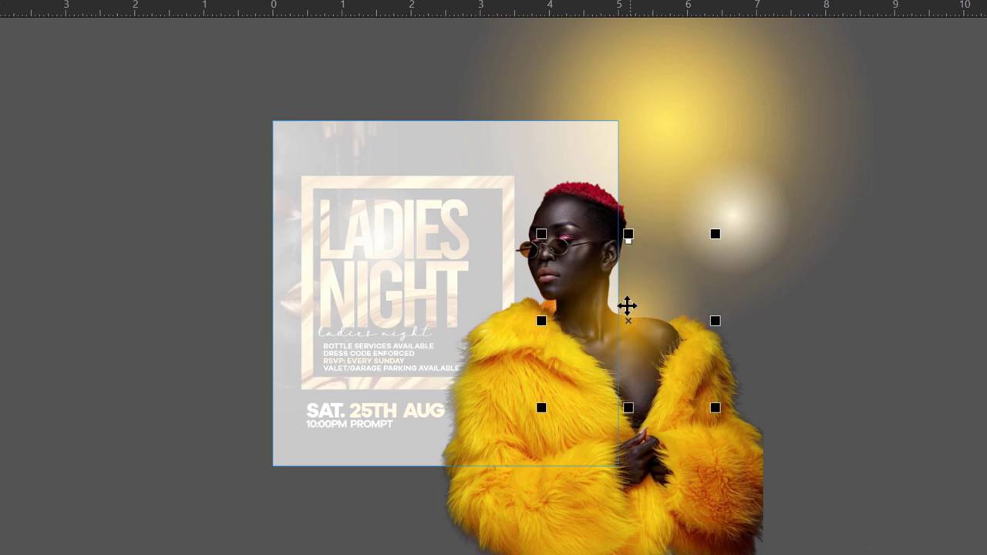
scroll(625, 337, "up", 2)
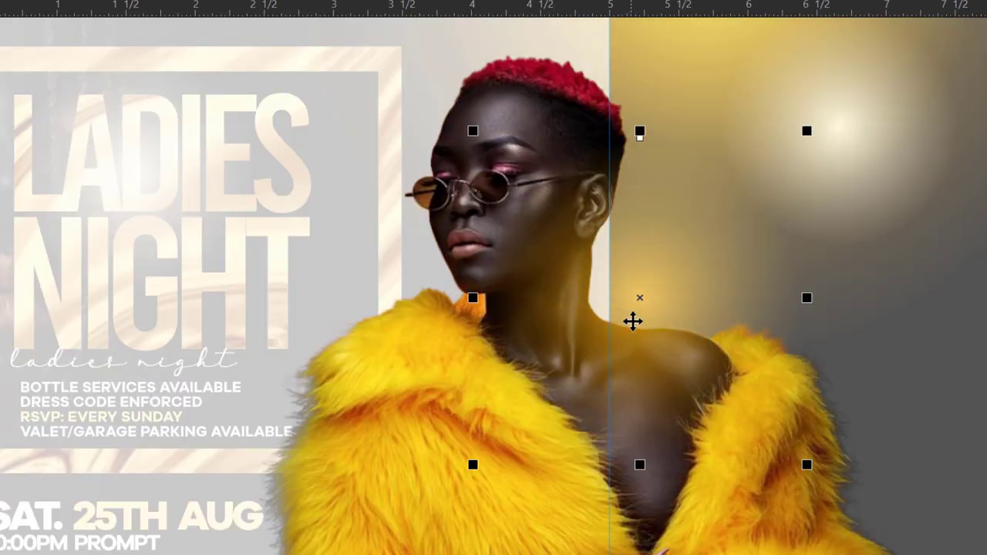
left_click_drag(633, 321, 638, 308)
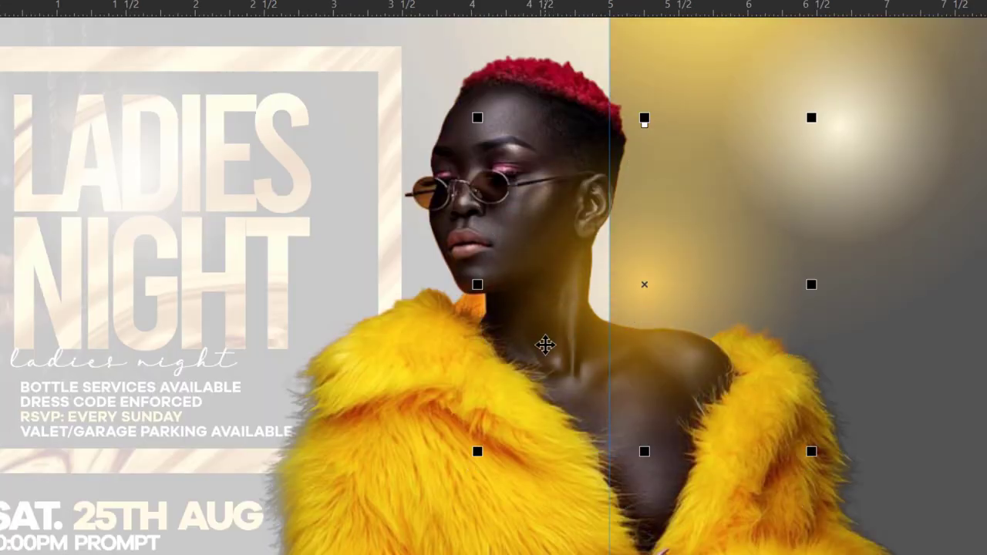
Shift the woman cutout slightly left and up inside the PowerClip.
left_click(479, 530)
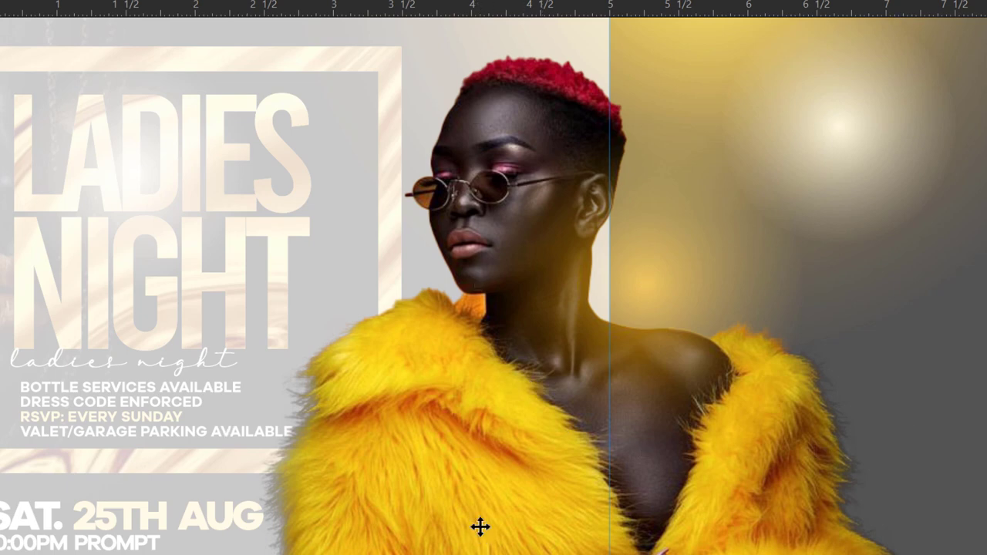
scroll(480, 526, "down", 2)
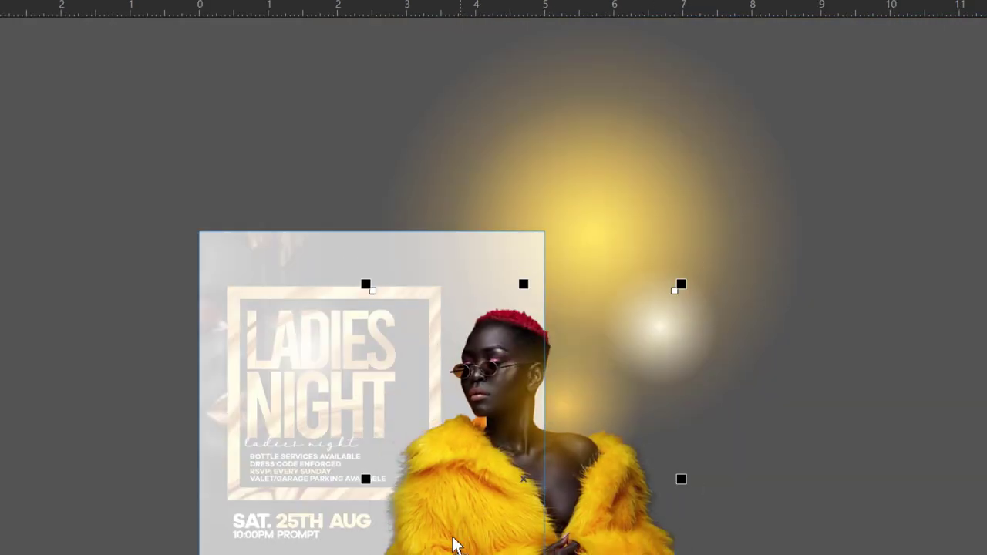
left_click_drag(461, 540, 447, 536)
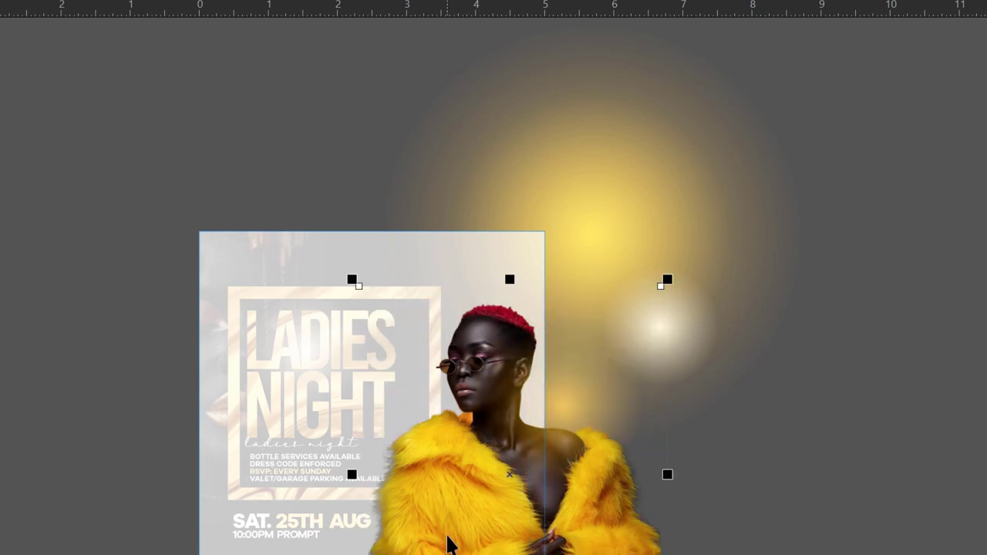
Move the small glow closer to the woman's neck, copy it behind the fur coat at about X 3.48, Y 2.00 inches, and finish the PowerClip.
left_click(571, 408)
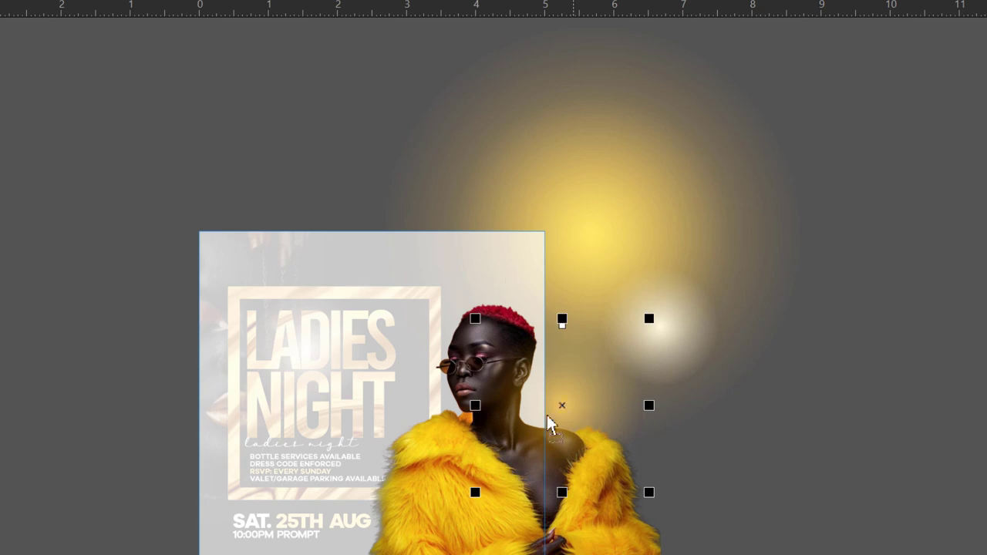
left_click_drag(547, 415, 554, 383)
scroll(531, 406, "up", 2)
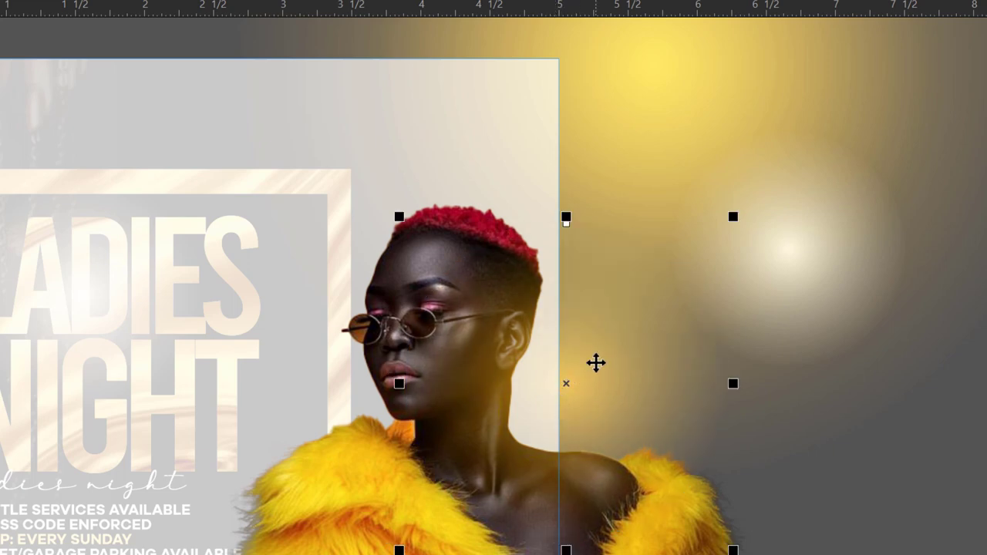
left_click_drag(596, 362, 363, 455)
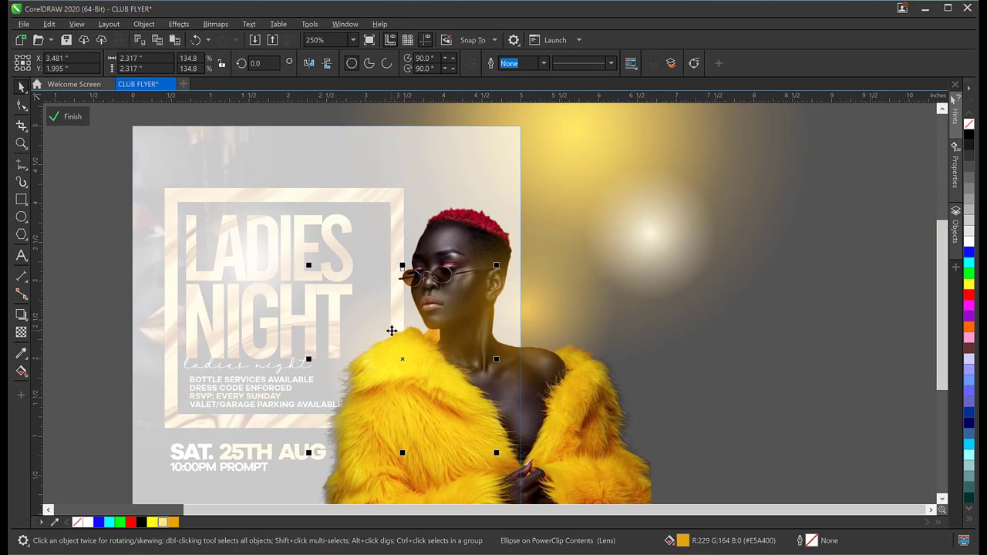
left_click(67, 118)
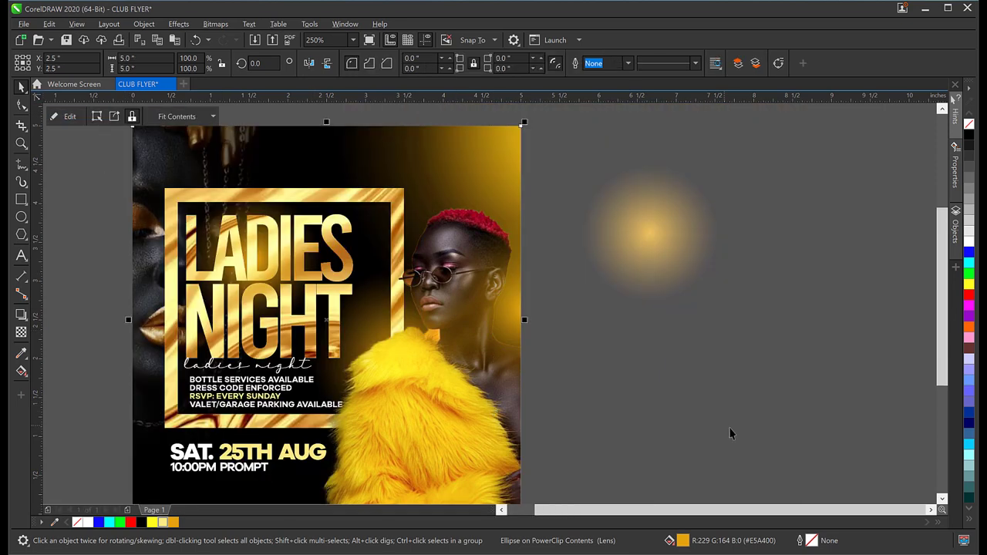
scroll(407, 297, "down", 2)
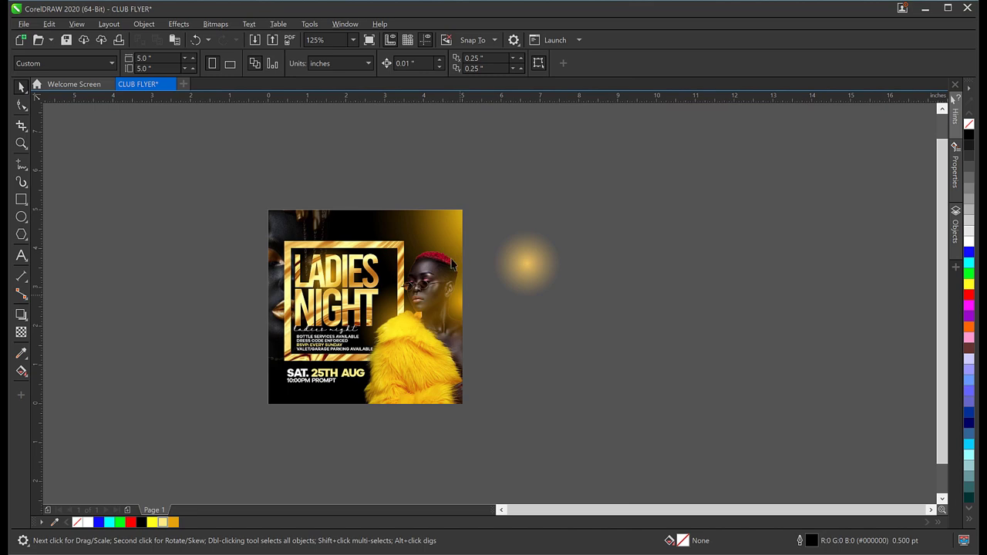
Reopen the PowerClip, place a small 2.317-inch glow over the woman's bare shoulder and finish editing.
left_click(450, 251, "ctrl")
left_click(466, 316)
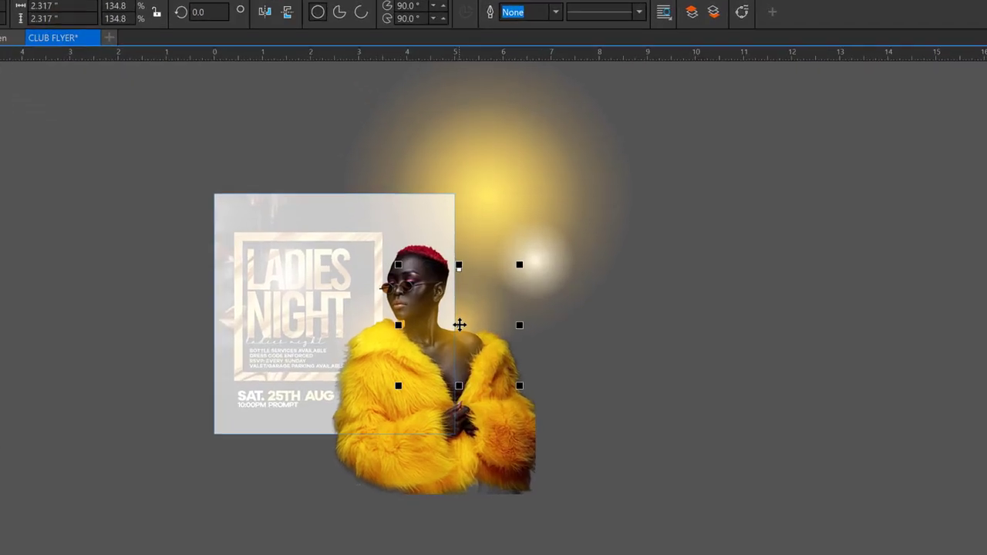
left_click_drag(466, 317, 455, 370)
scroll(453, 374, "up", 2)
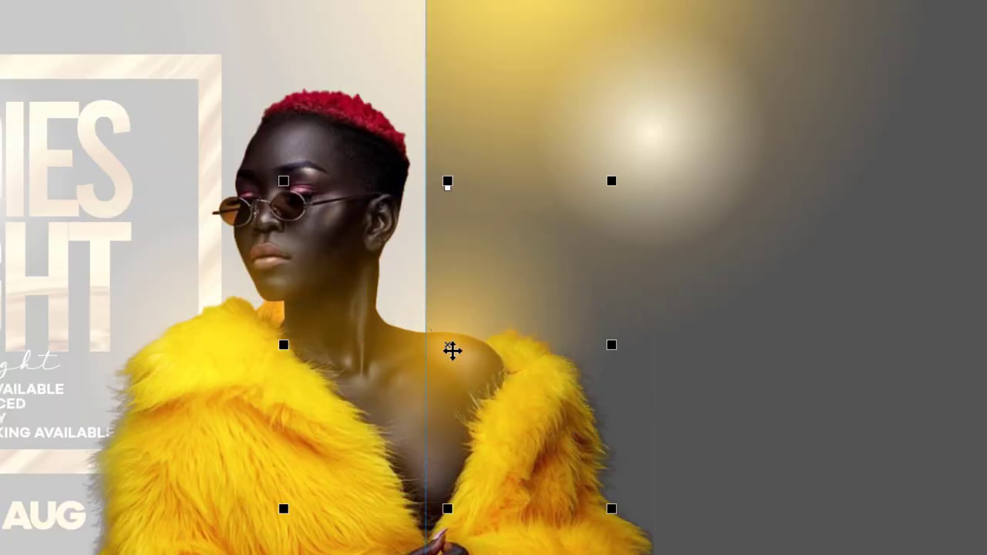
key("ctrl+d")
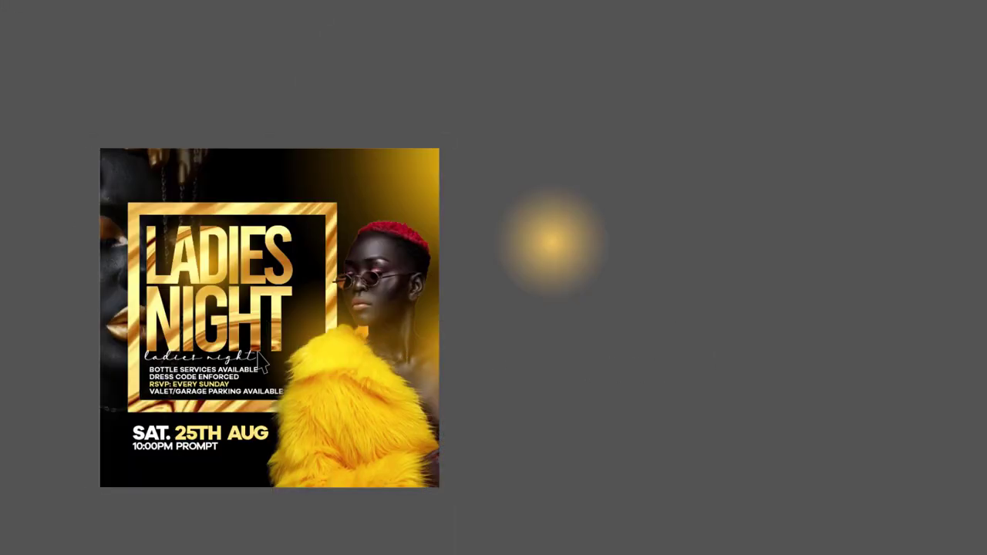
Undo a trial move of the 1.719-inch title glow and place a copy over the word NIGHT at about X 2.40, Y 2.56 inches.
scroll(259, 358, "up", 2)
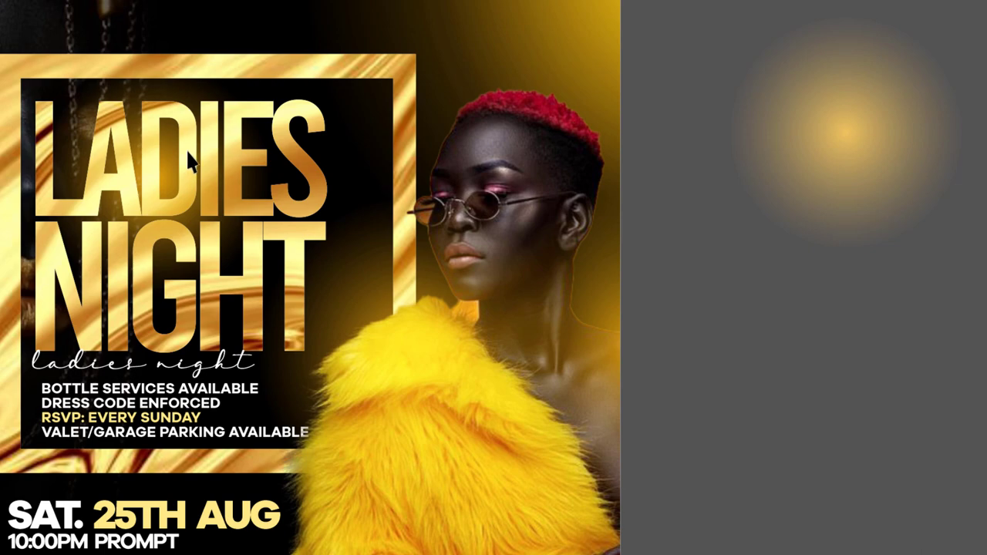
left_click(186, 149)
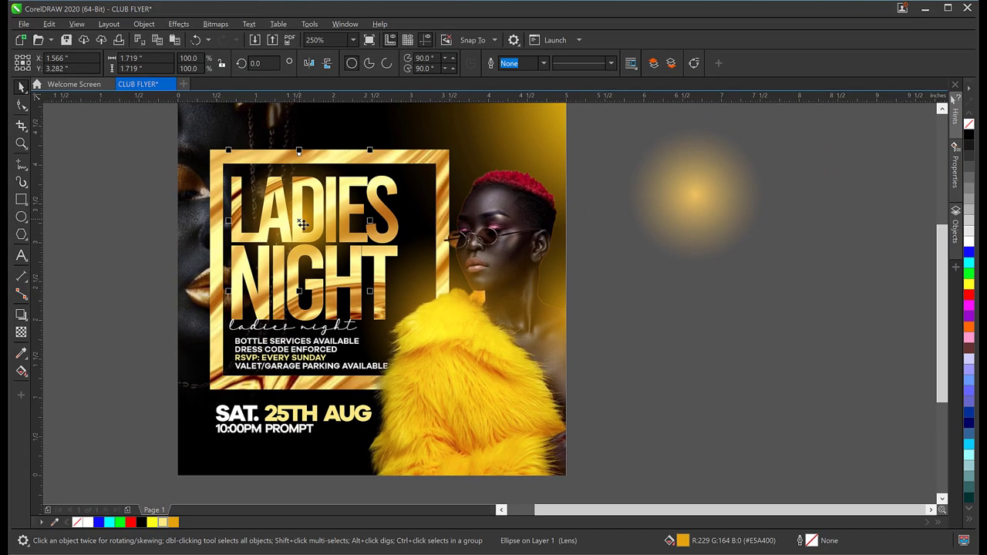
left_click_drag(303, 224, 360, 263)
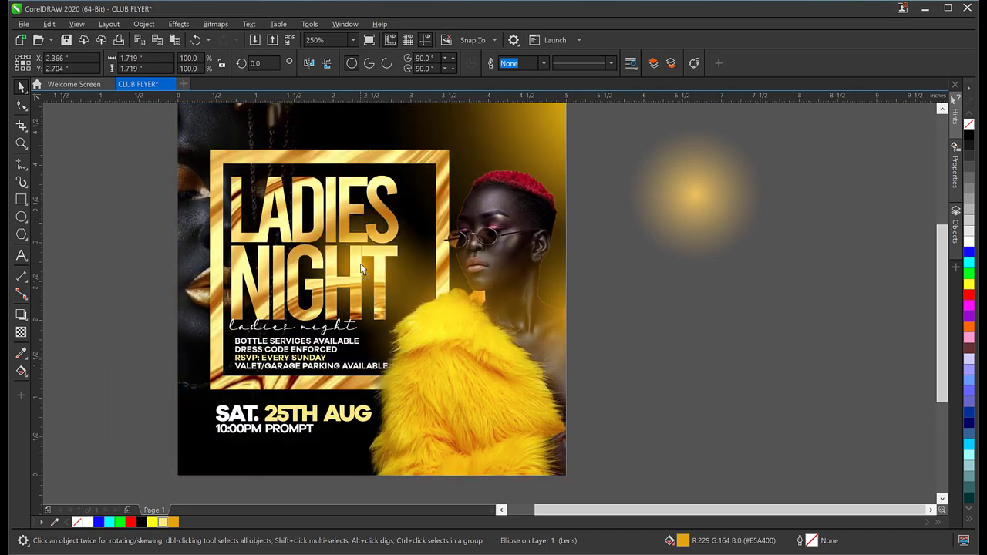
key("ctrl+z")
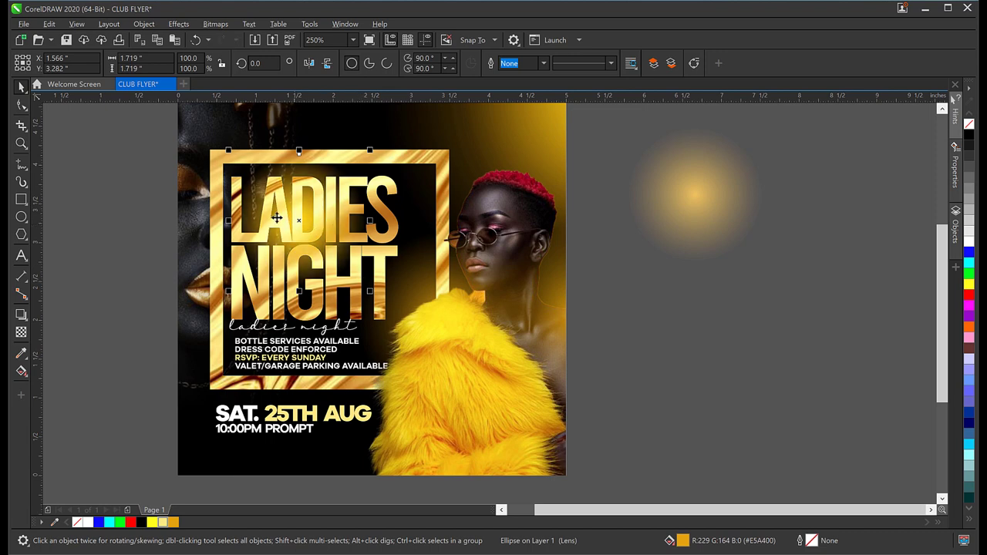
left_click_drag(303, 238, 359, 275)
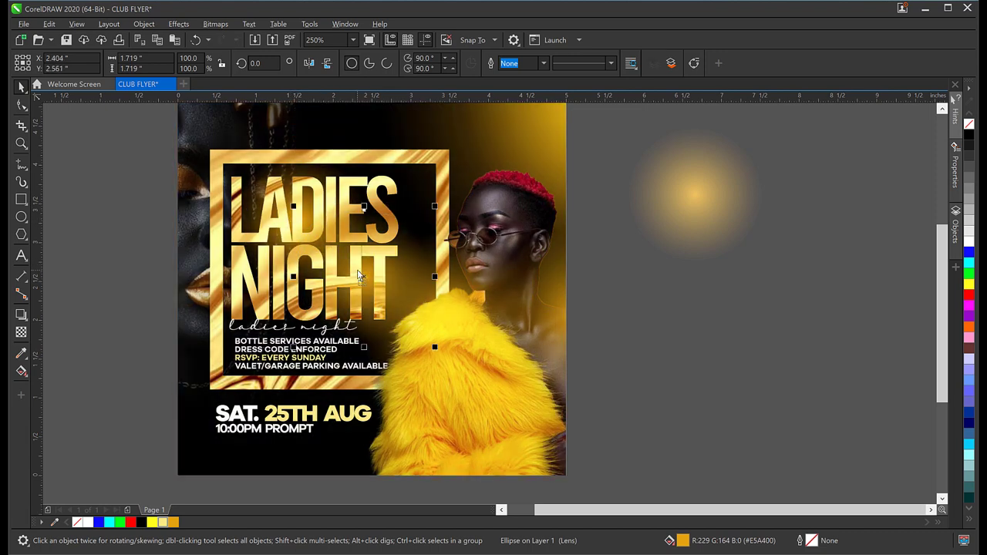
Shrink the glow over the word NIGHT to about 1.018 inches and nudge it to about X 2.34, Y 2.57 inches.
left_click_drag(434, 208, 407, 232)
left_click_drag(367, 275, 362, 277)
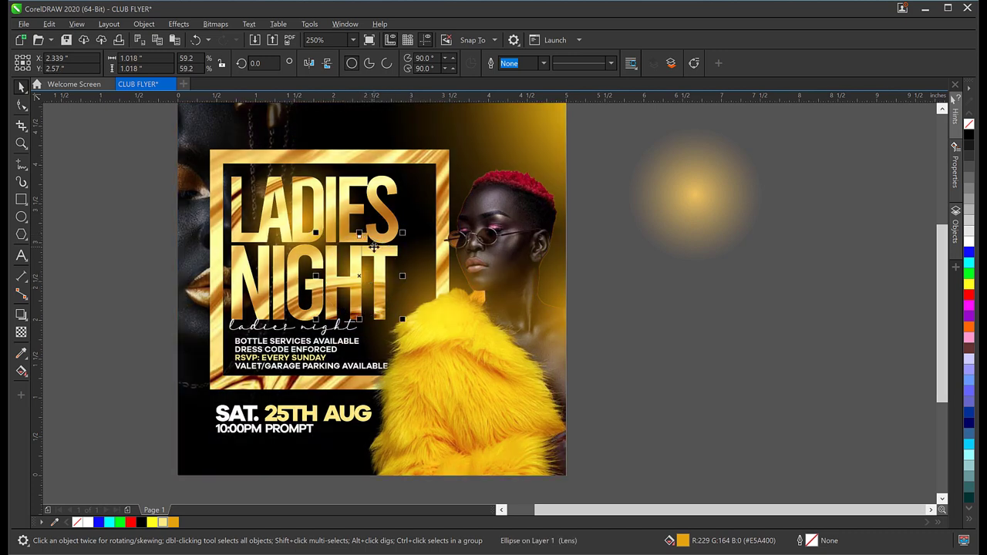
Move the spare 1.719-inch glow below the page's lower-left corner and transfer it into the PowerClip contents.
scroll(374, 236, "down", 1)
left_click(540, 219)
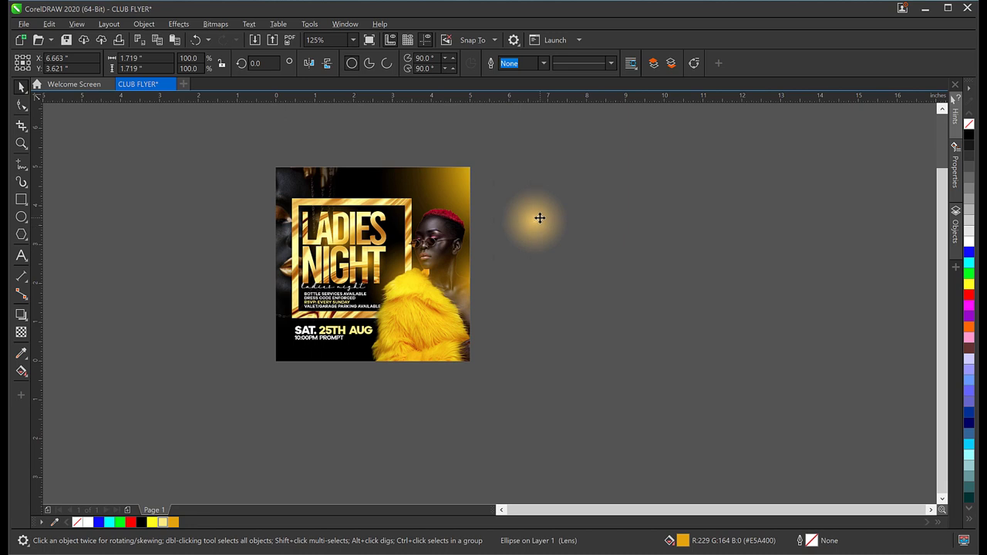
left_click_drag(533, 327, 306, 404)
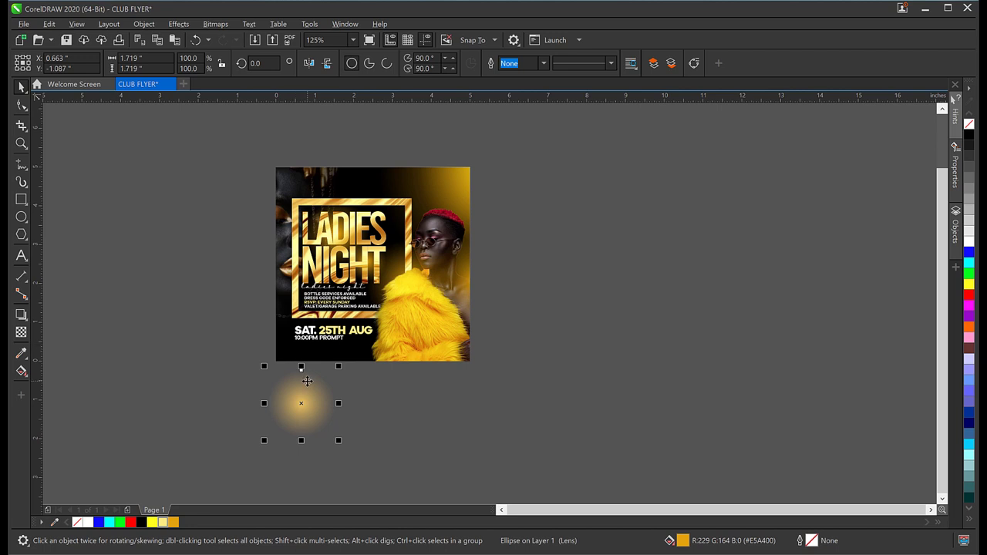
key("Delete")
left_click(305, 356)
left_click(304, 357, "ctrl")
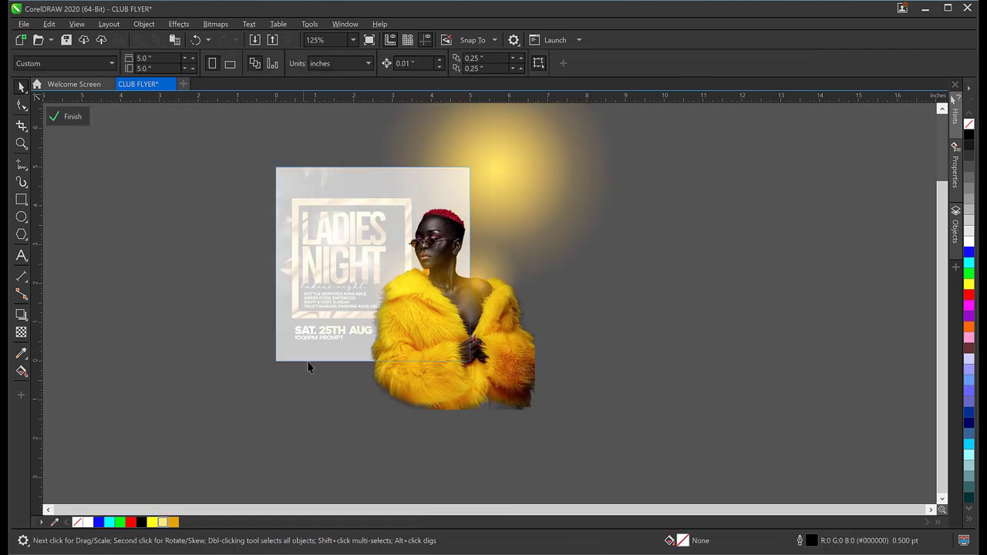
key("ctrl+v")
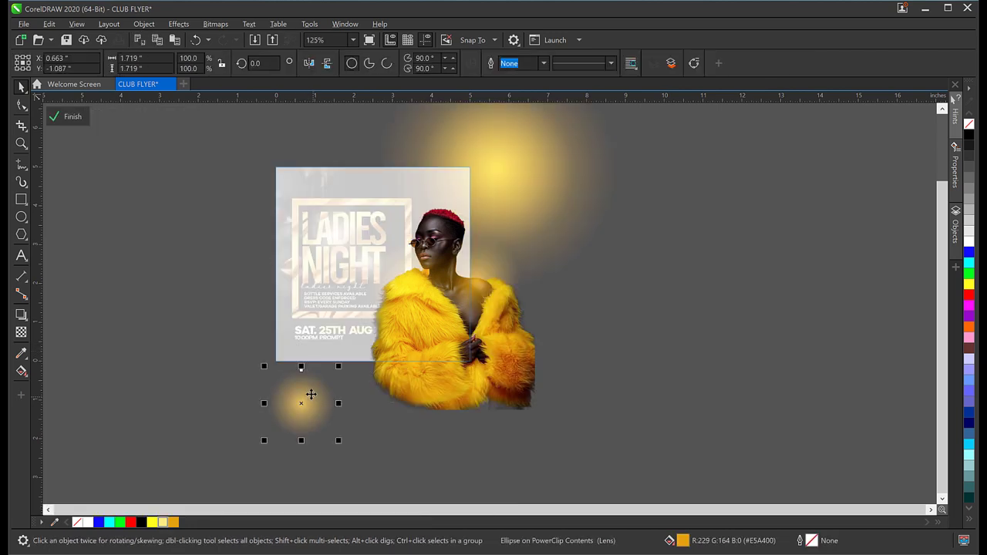
Place the glow over the flyer's lower-left corner at about X 0.11, Y -0.21 inches and finish the PowerClip.
left_click_drag(311, 395, 293, 367)
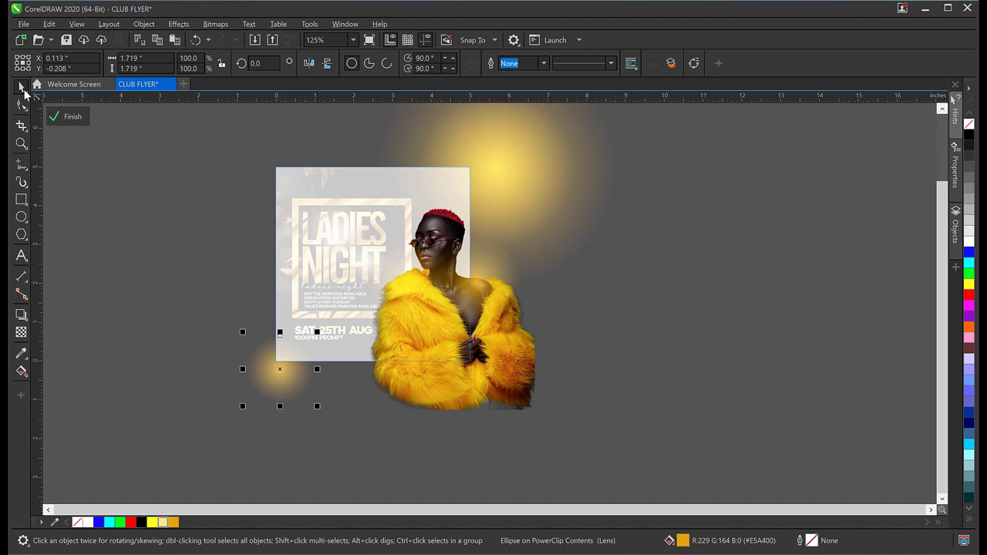
left_click(70, 116)
left_click(92, 256)
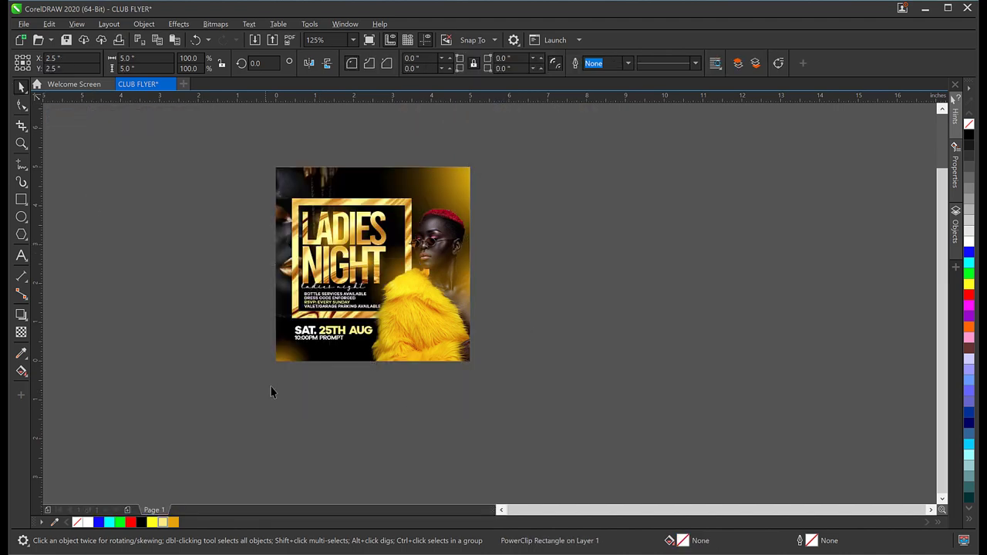
Reopen the PowerClip, enlarge the lower-left corner glow to about 2.912 inches, shift it to about X -0.19, Y -0.66 inches and finish editing.
left_click(286, 350)
double_click(284, 356)
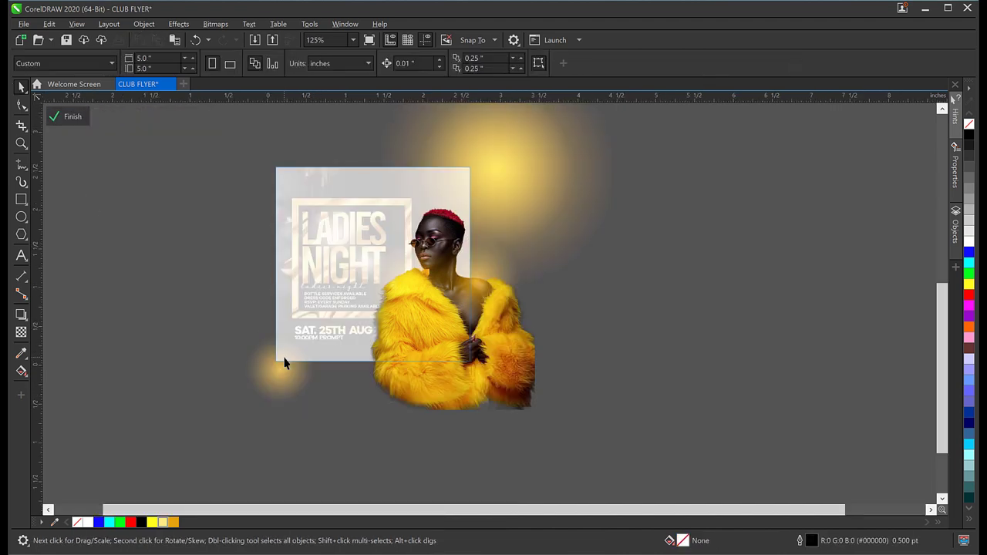
scroll(283, 362, "up", 2)
left_click(327, 347)
left_click_drag(350, 311, 391, 251)
left_click_drag(293, 359, 293, 369)
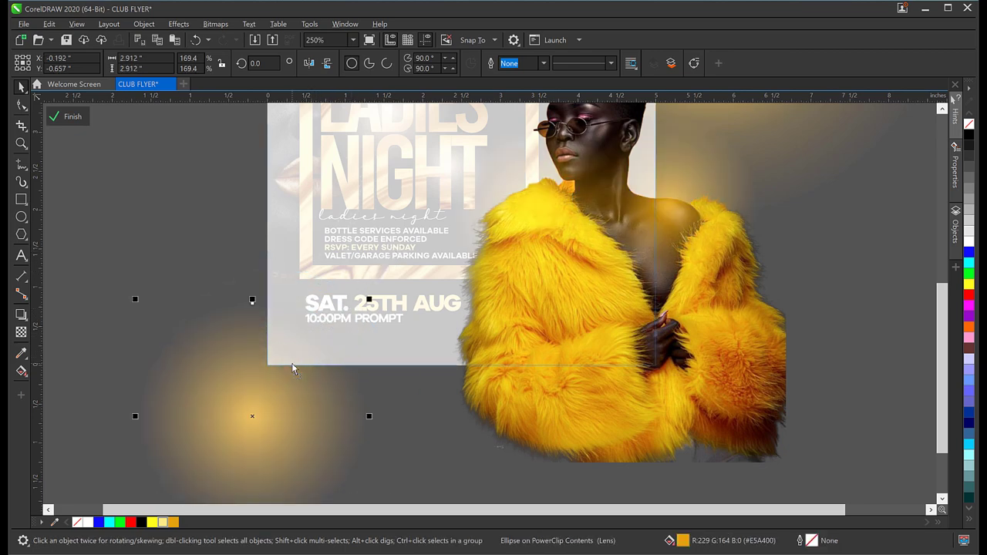
left_click(77, 117)
key("Escape")
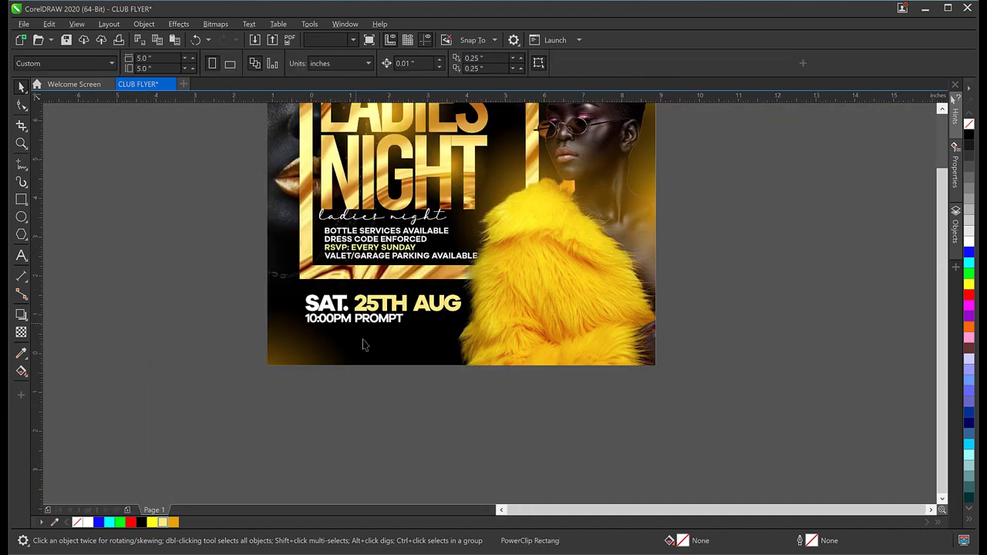
Reopen the PowerClip, move the 2.317-inch shoulder glow to about X 5.47, Y 1.75 inches, then finish editing and deselect.
scroll(363, 341, "down", 2)
scroll(383, 332, "up", 2)
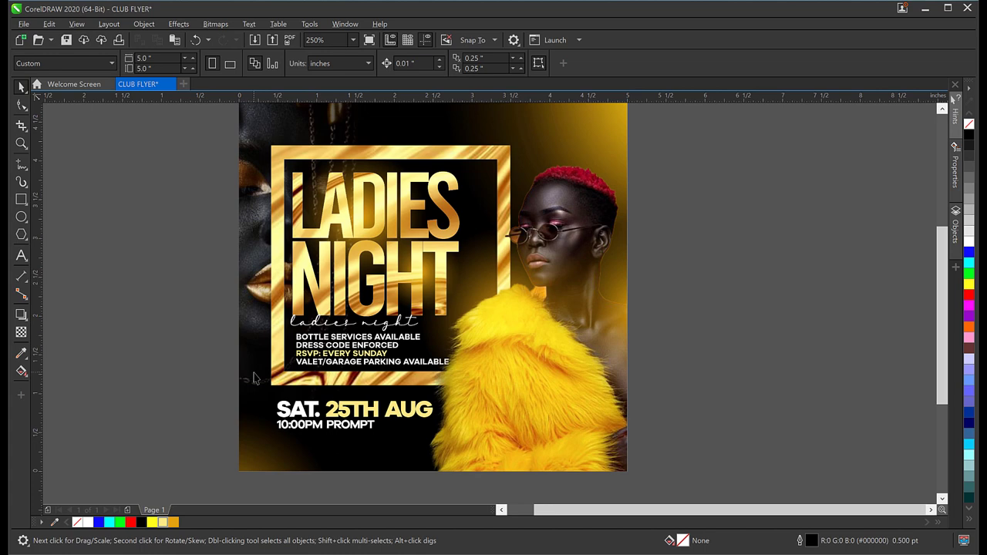
scroll(263, 380, "down", 2)
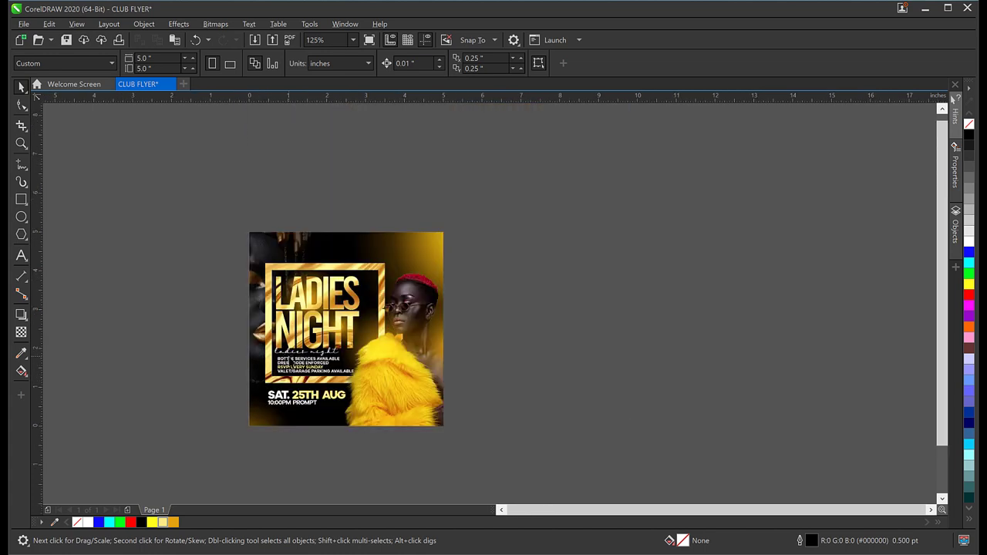
scroll(293, 361, "up", 2)
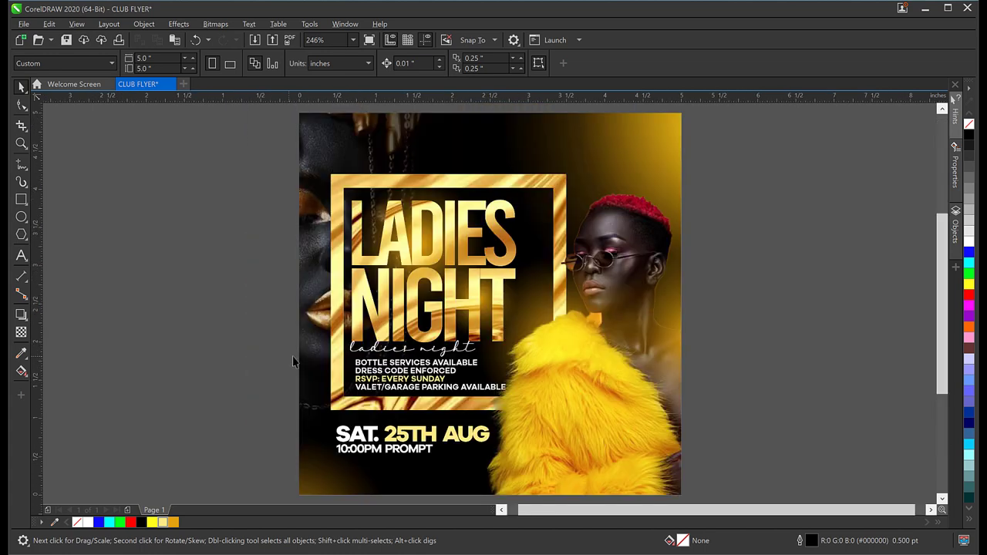
left_click(673, 334)
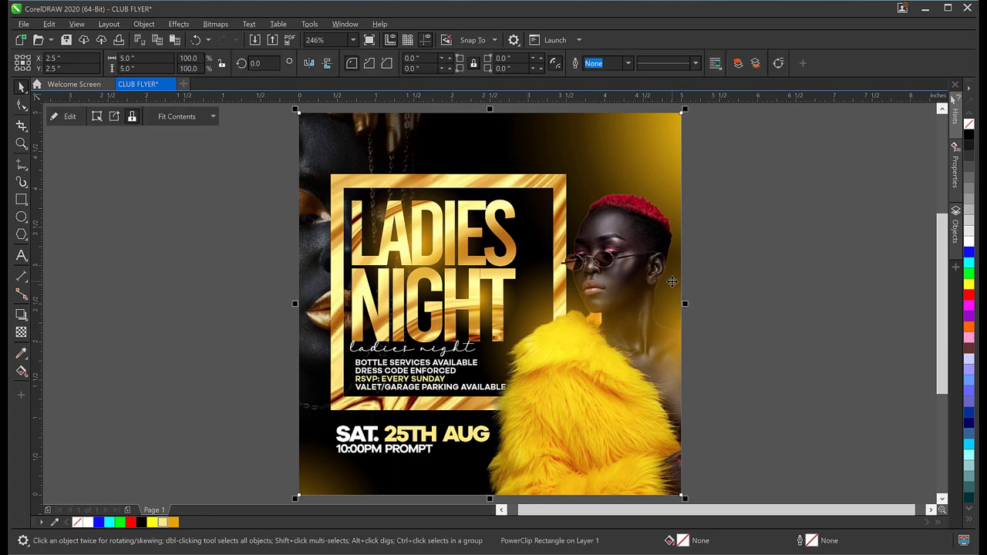
double_click(675, 320)
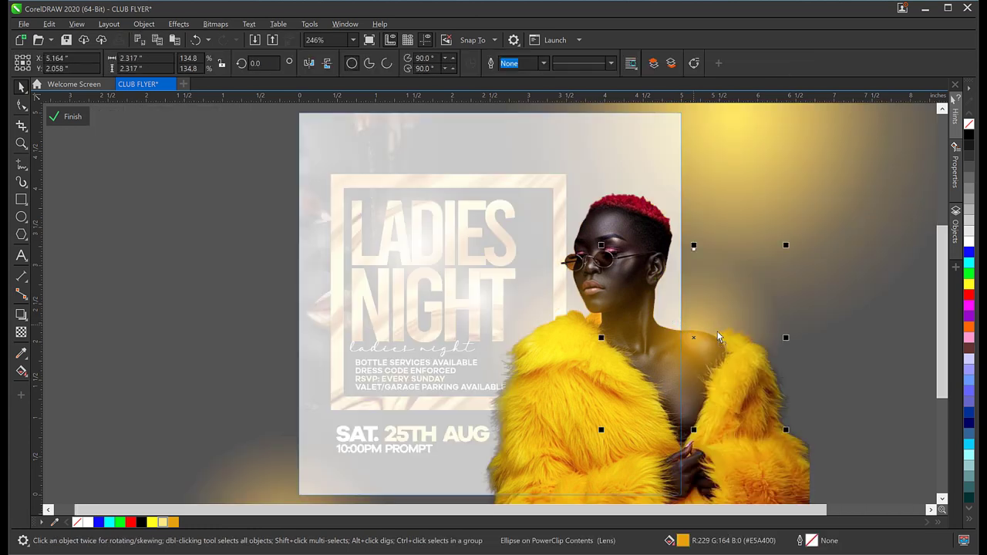
left_click_drag(698, 327, 717, 349)
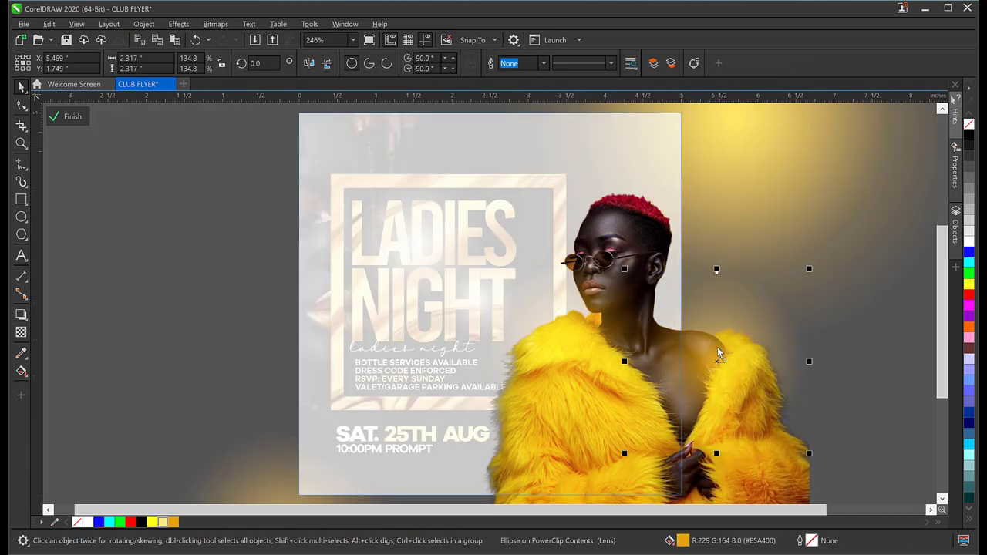
left_click(719, 345)
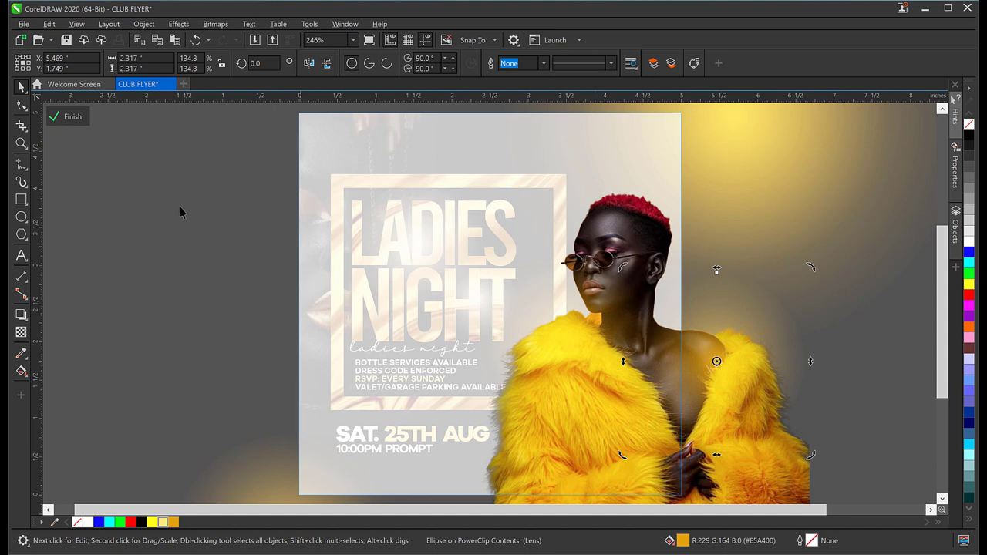
left_click(72, 117)
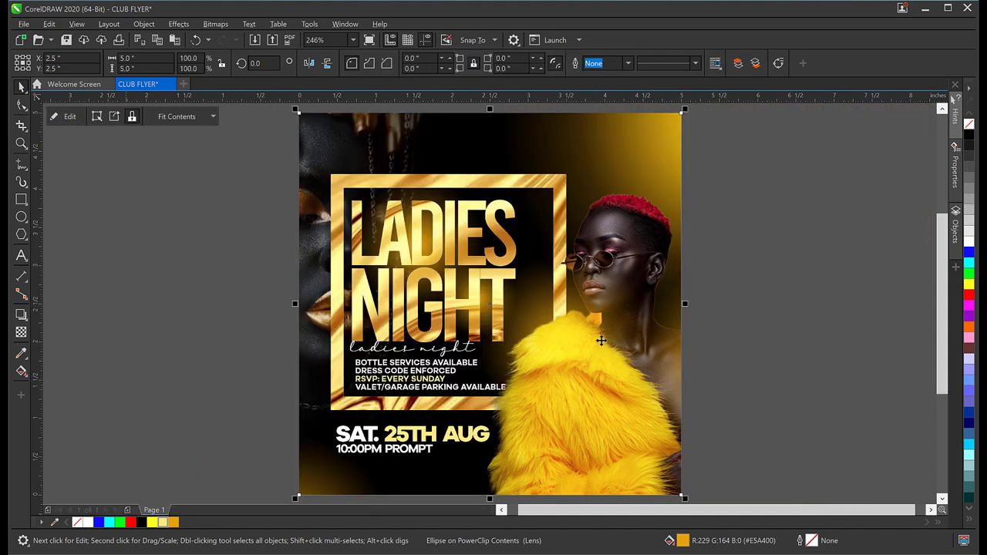
left_click(768, 380)
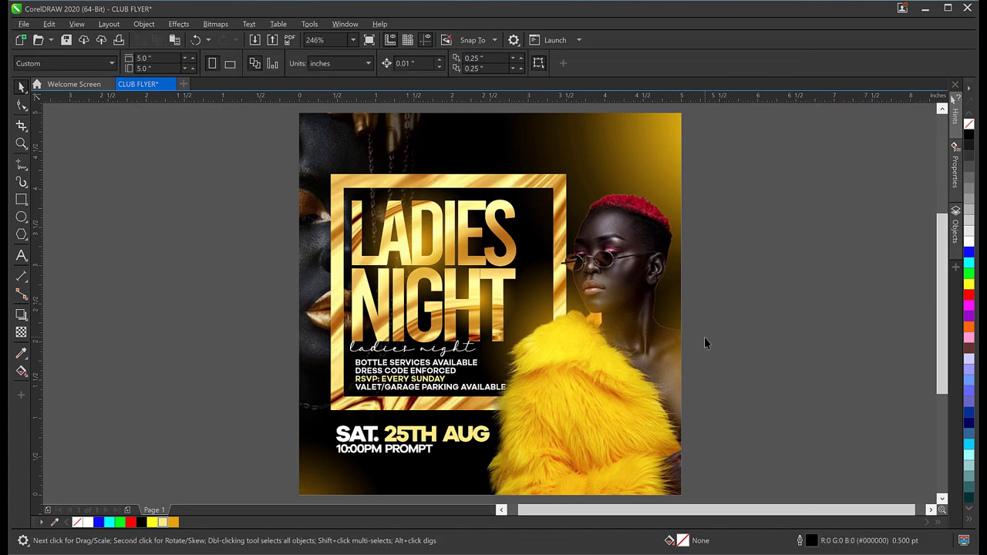